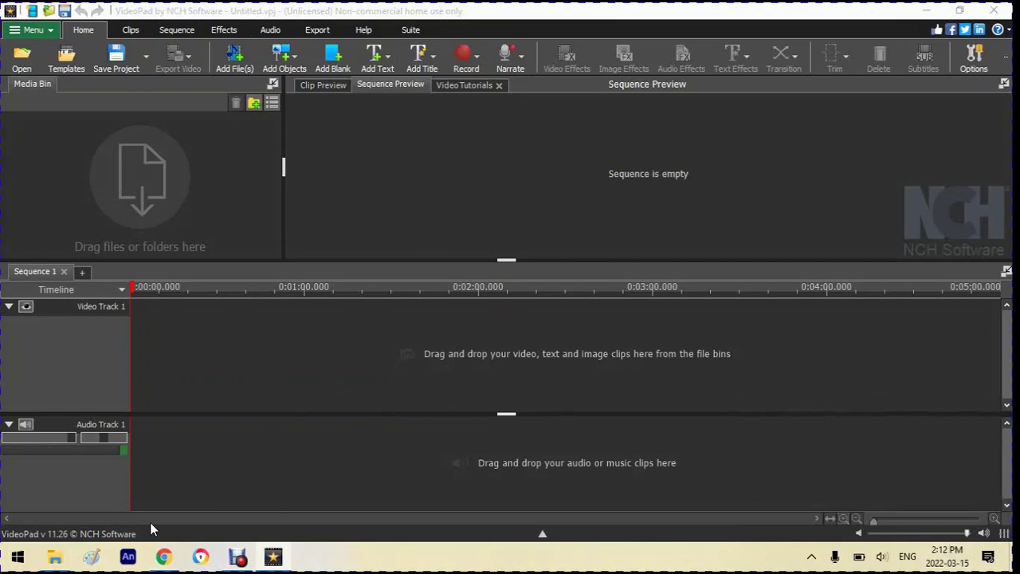
Switch to Chrome, maximize its window and open the Friday night funkin V.S Mario.EXE game page
left_click(165, 557)
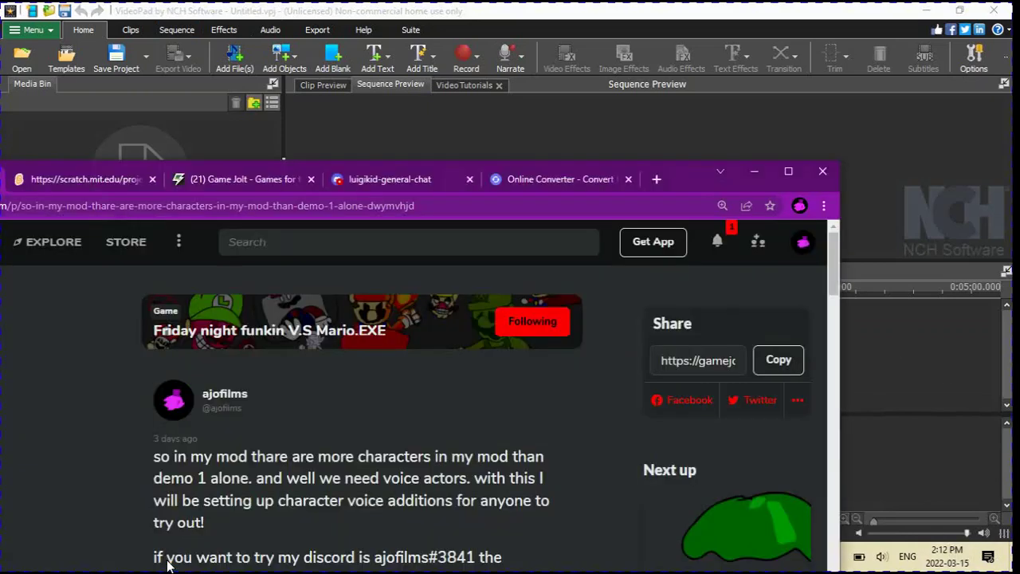
left_click(788, 171)
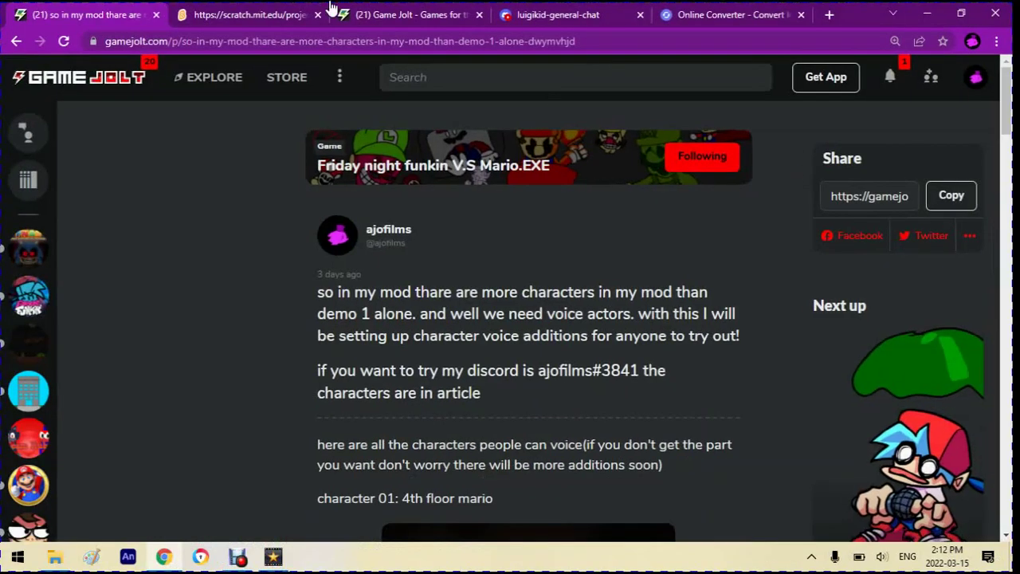
left_click(518, 165)
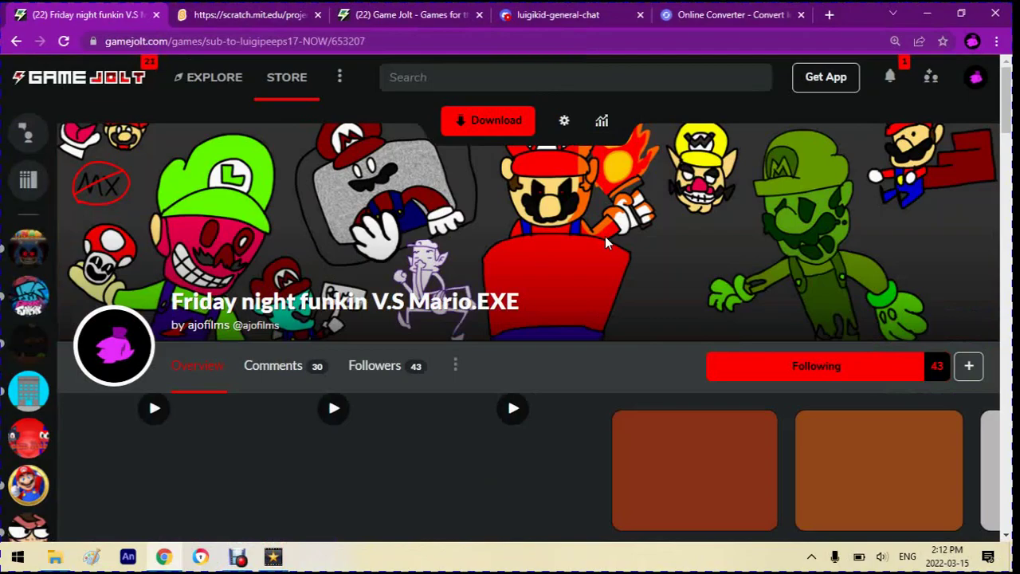
Look through the game page's soundtrack, comments, pinned voice-actor post and the firebar test and game over screen posts
scroll(605, 236, "down", 10)
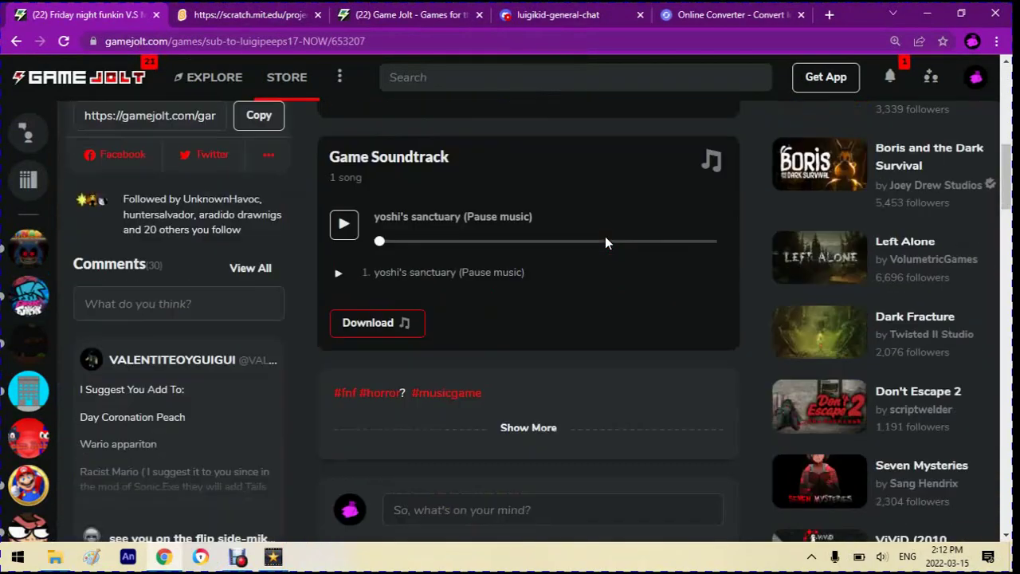
scroll(605, 237, "down", 15)
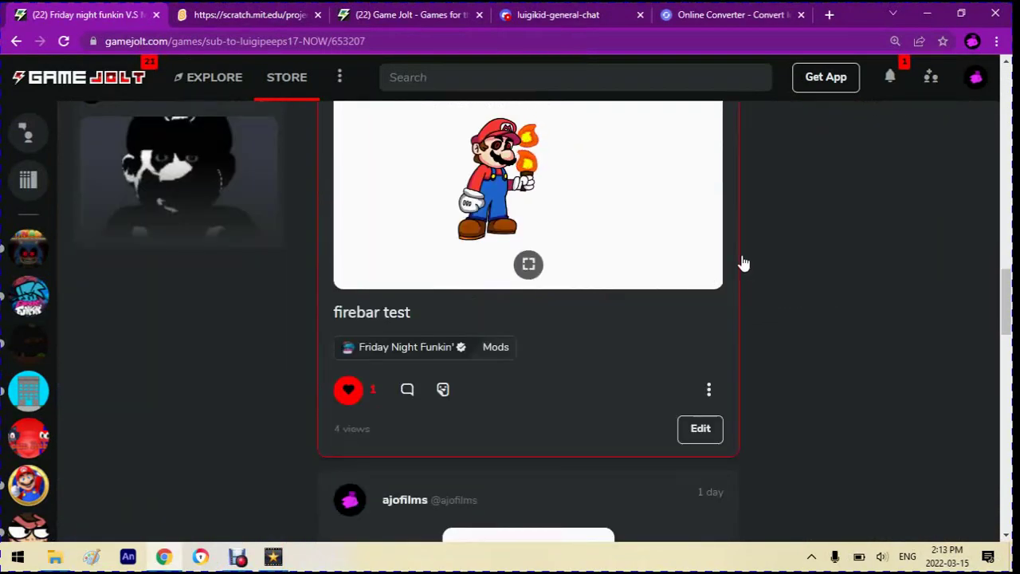
scroll(747, 237, "up", 6)
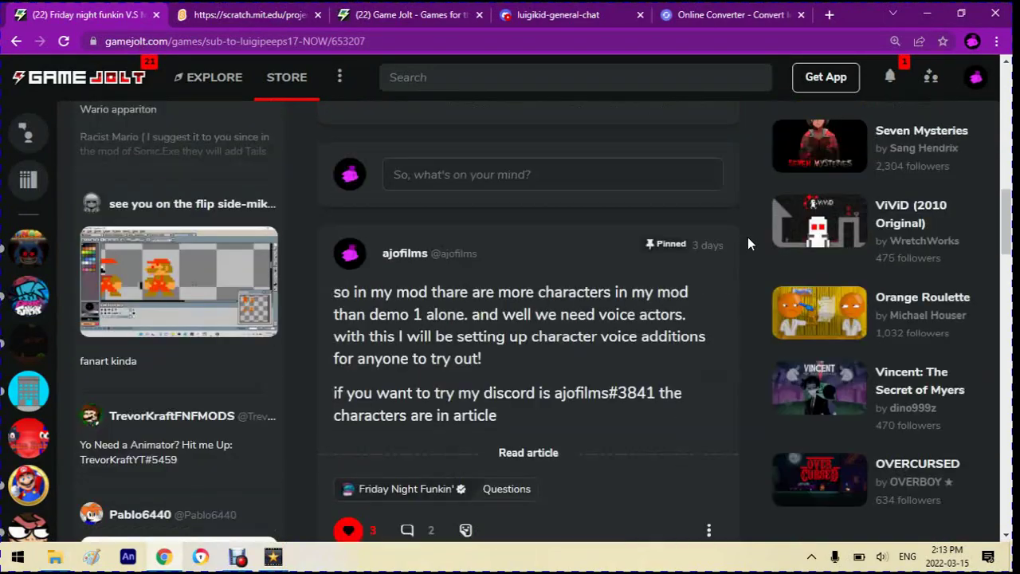
scroll(747, 237, "up", 18)
scroll(747, 237, "down", 20)
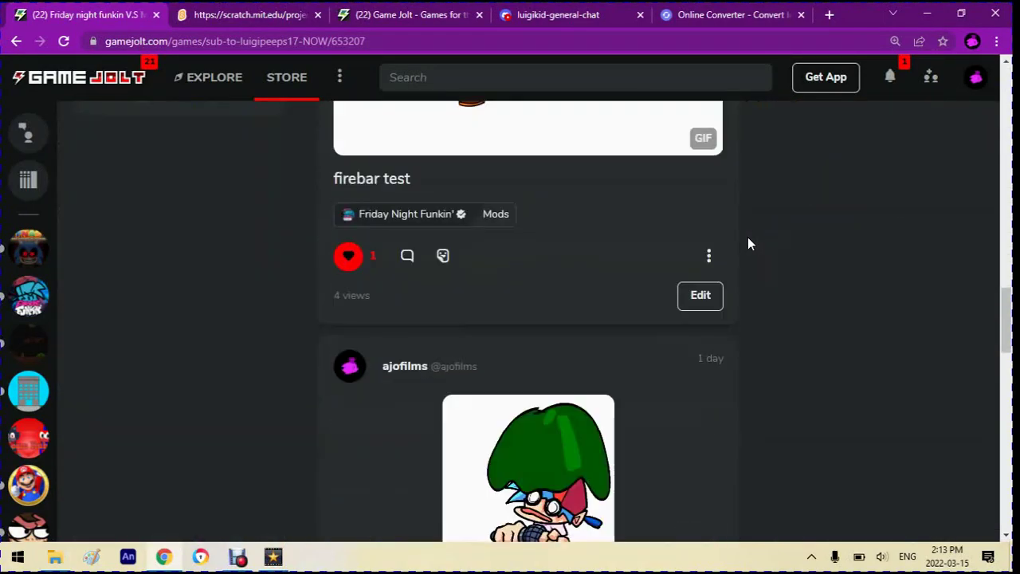
scroll(747, 243, "down", 4)
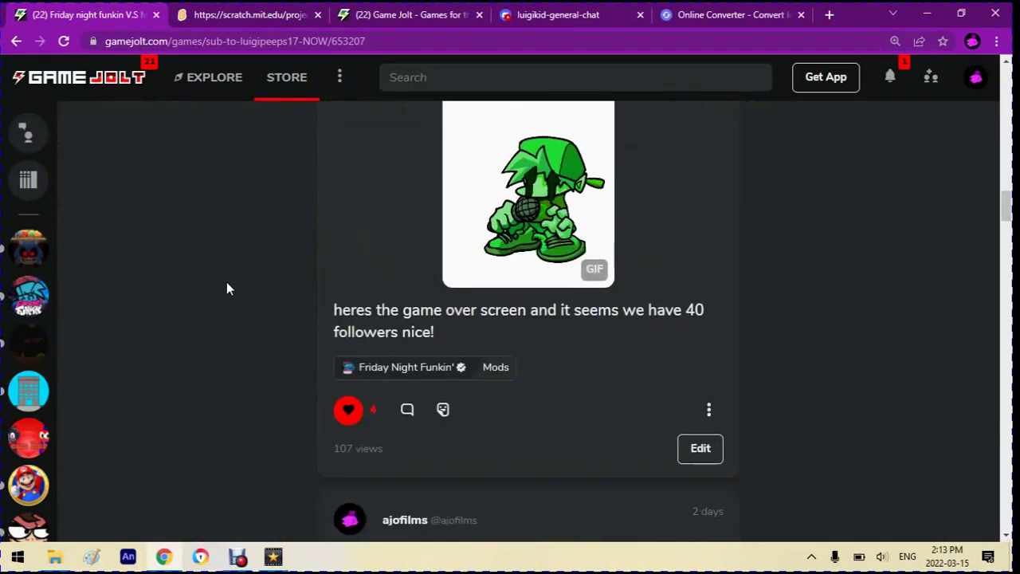
scroll(227, 289, "up", 10)
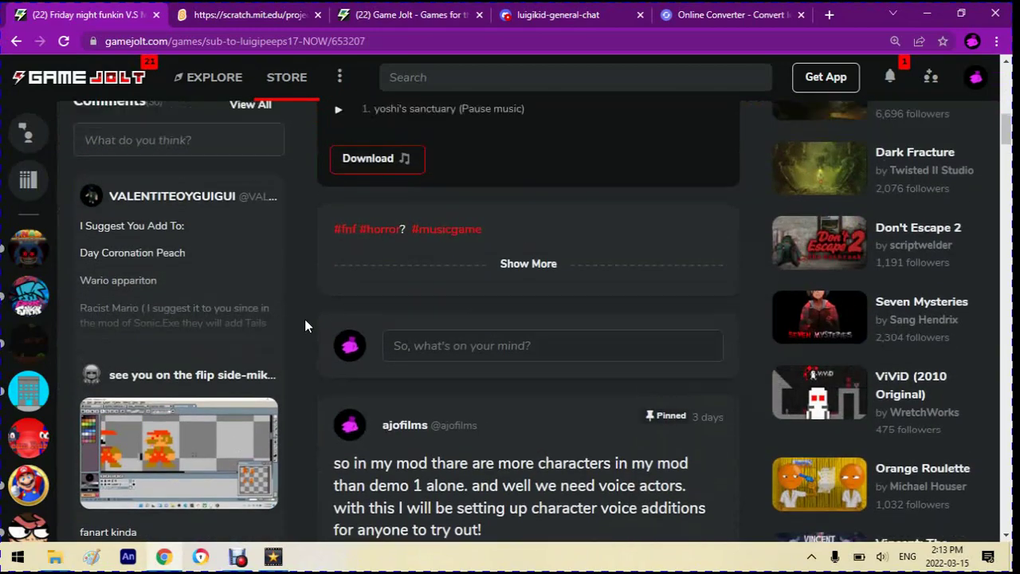
scroll(304, 325, "up", 6)
scroll(304, 325, "down", 12)
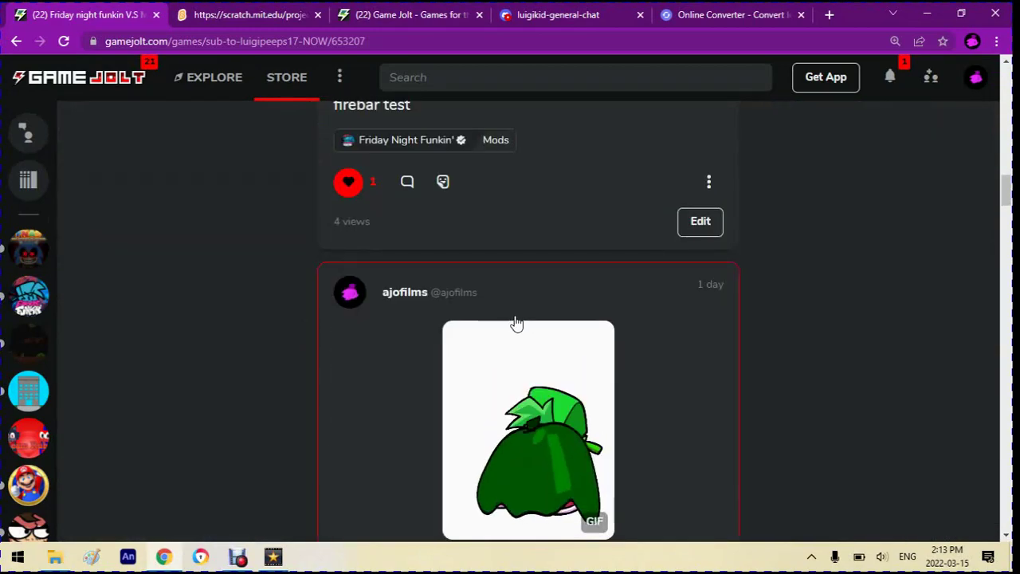
Check the Game Jolt notifications, close them and review the mod's recent development posts
left_click(891, 82)
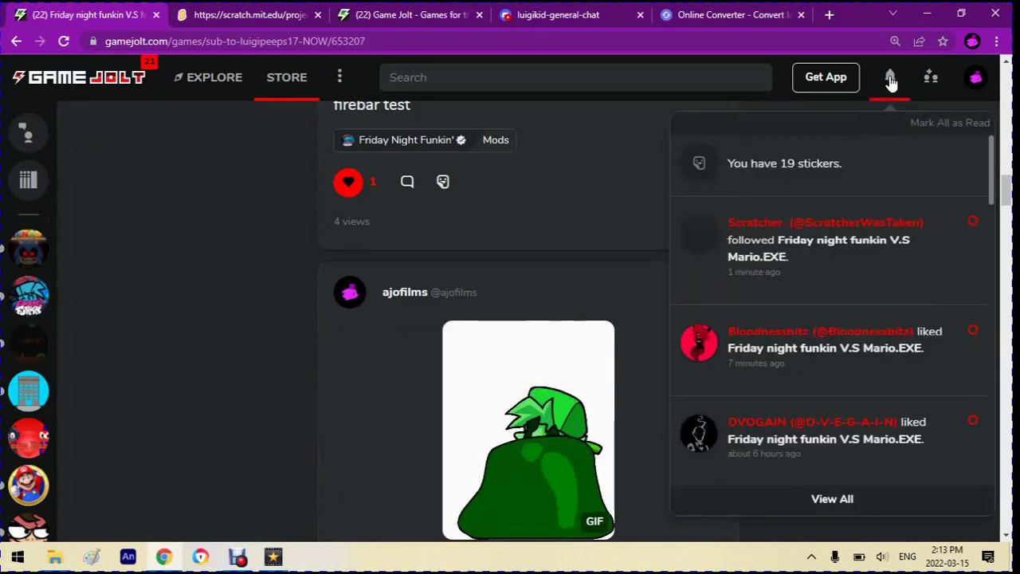
left_click(132, 396)
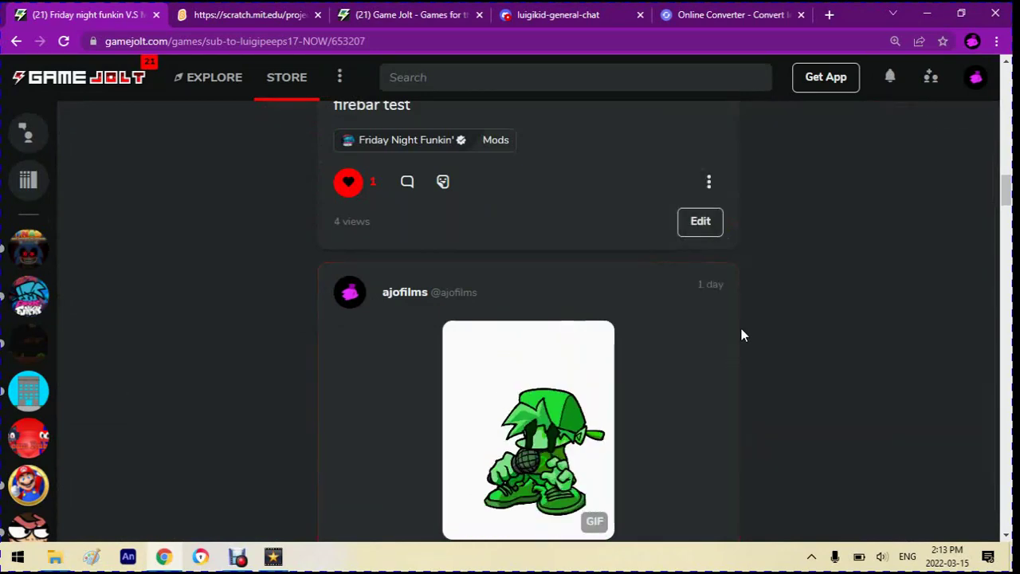
scroll(745, 335, "down", 3)
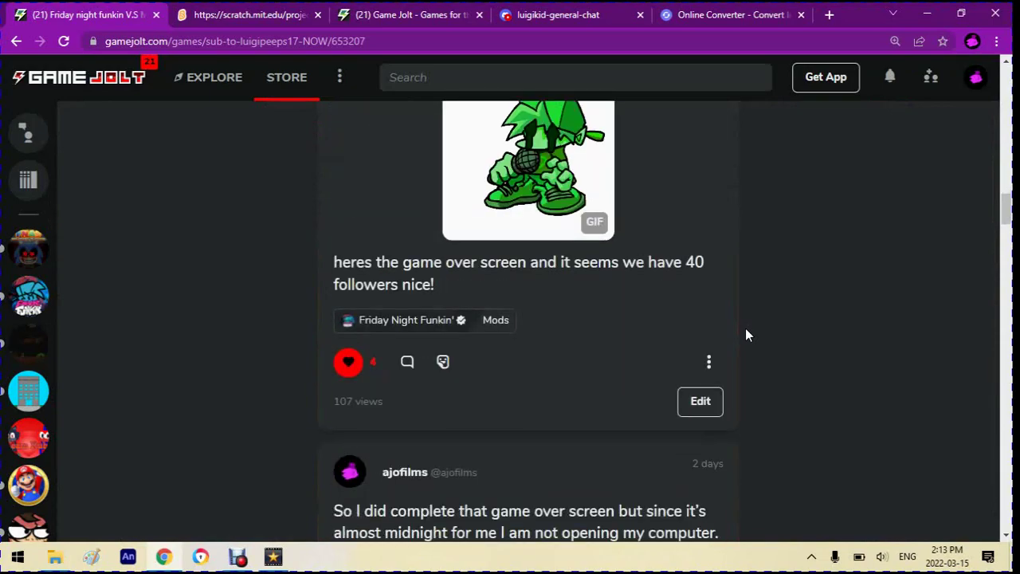
scroll(745, 334, "down", 14)
scroll(744, 334, "up", 5)
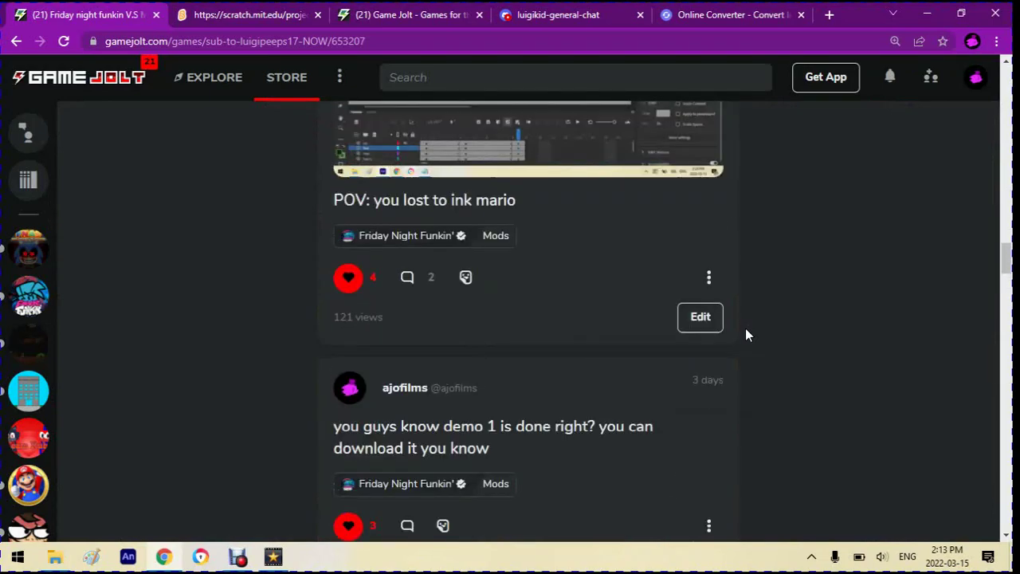
scroll(745, 334, "up", 10)
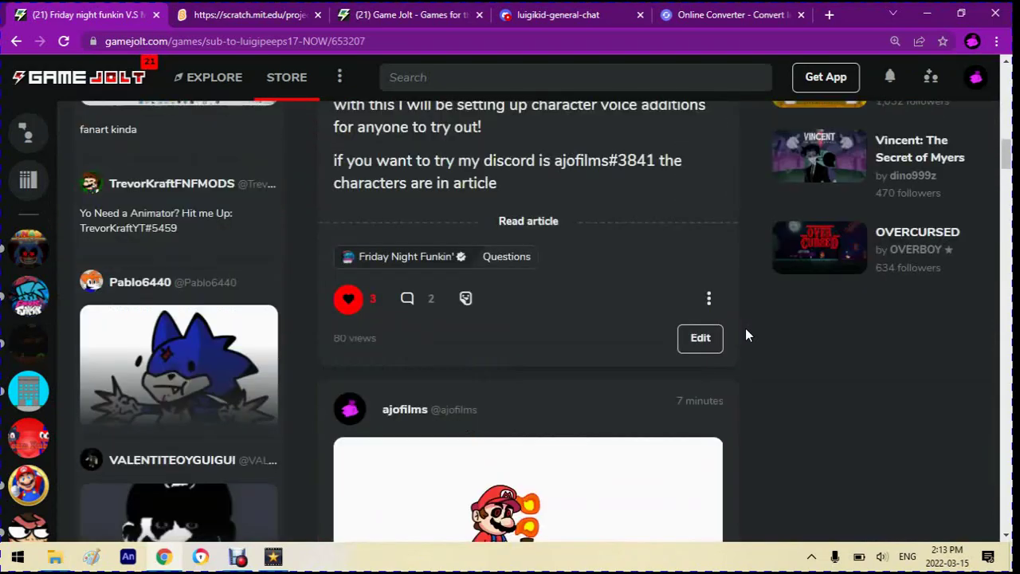
scroll(745, 335, "up", 4)
scroll(745, 335, "down", 3)
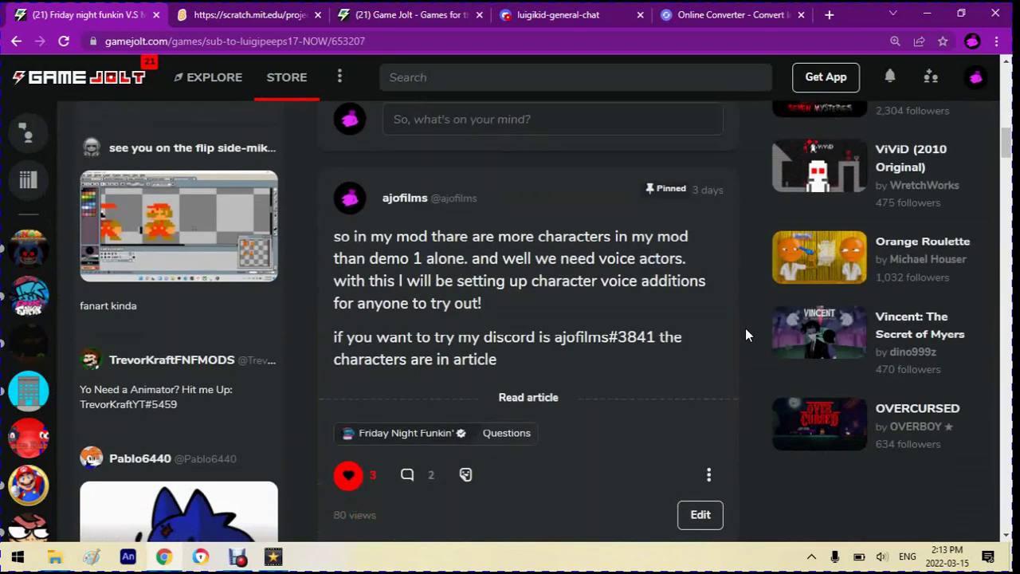
scroll(745, 334, "down", 5)
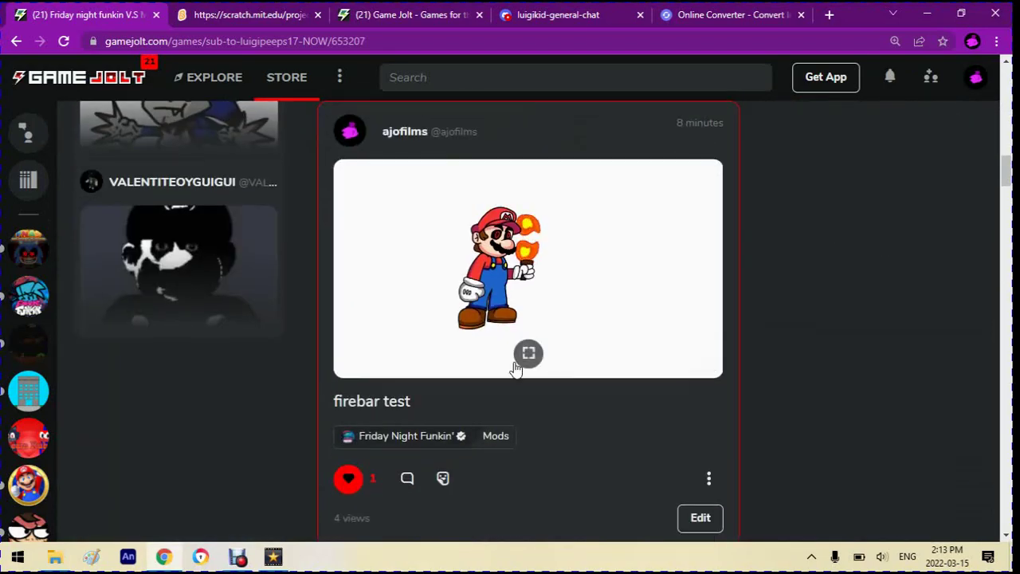
scroll(291, 416, "down", 5)
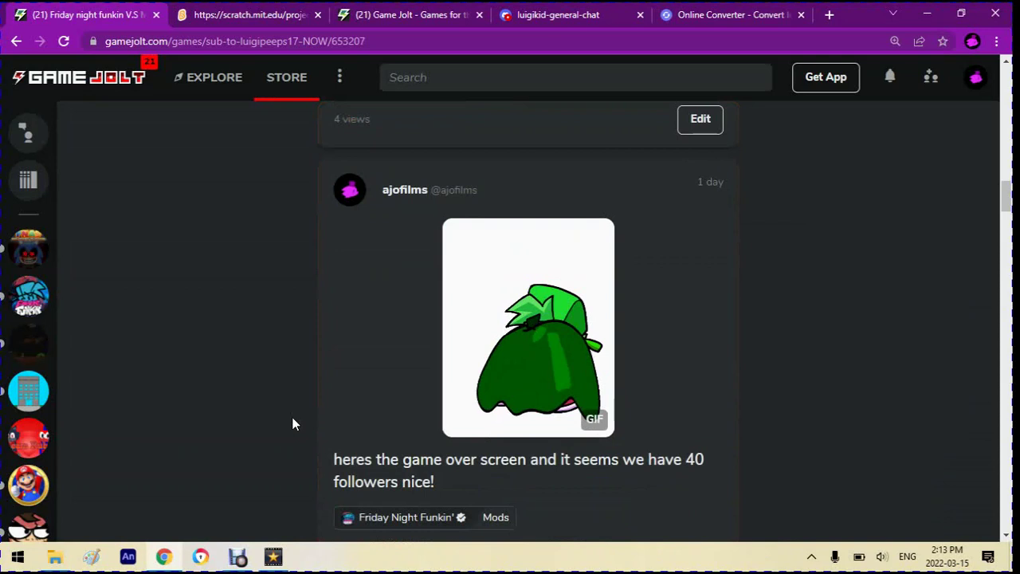
Launch Adobe Animate, open the auto-recover files from the previous session and bring Animate to the front
left_click(128, 557)
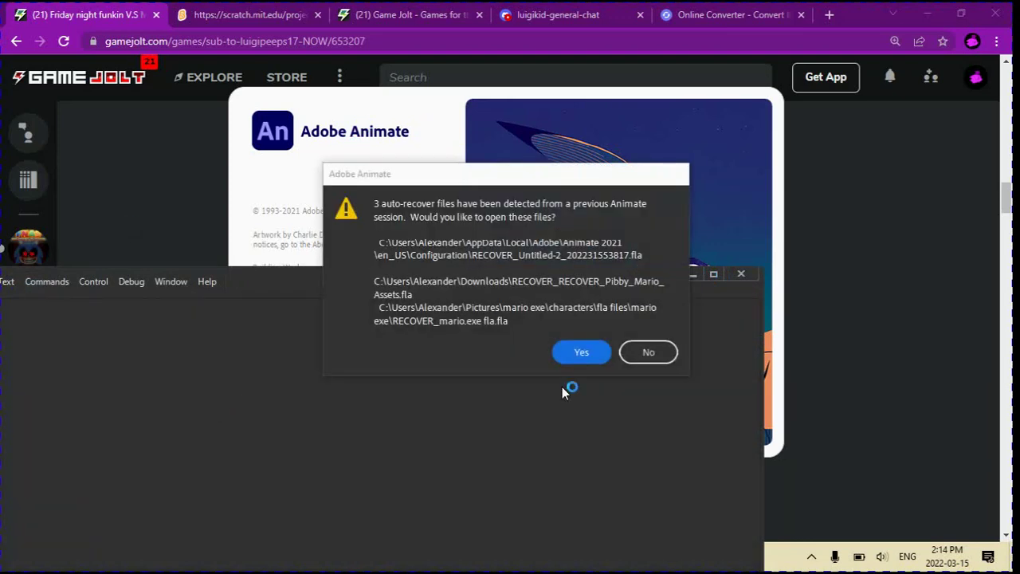
left_click(646, 355)
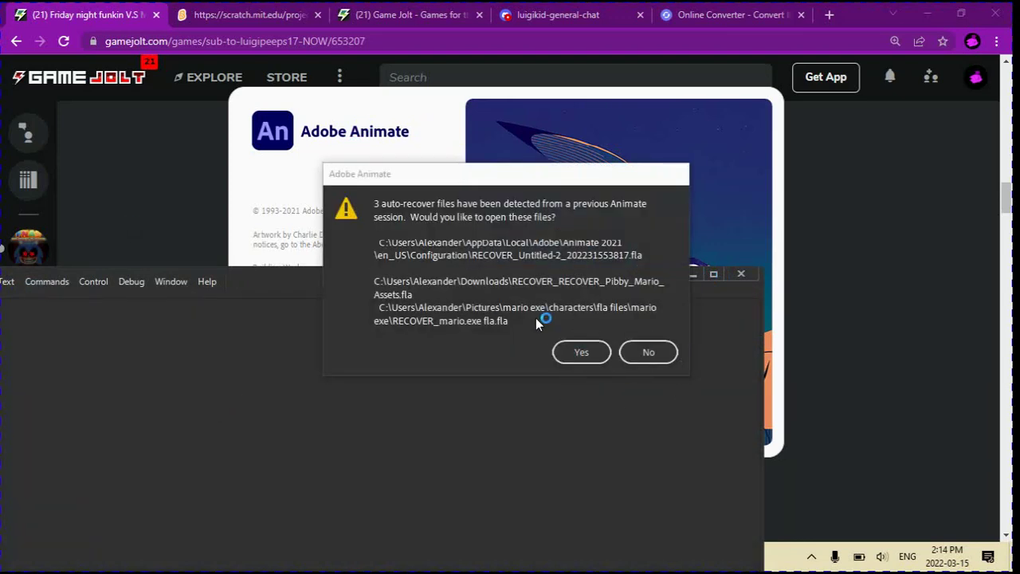
left_click(595, 361)
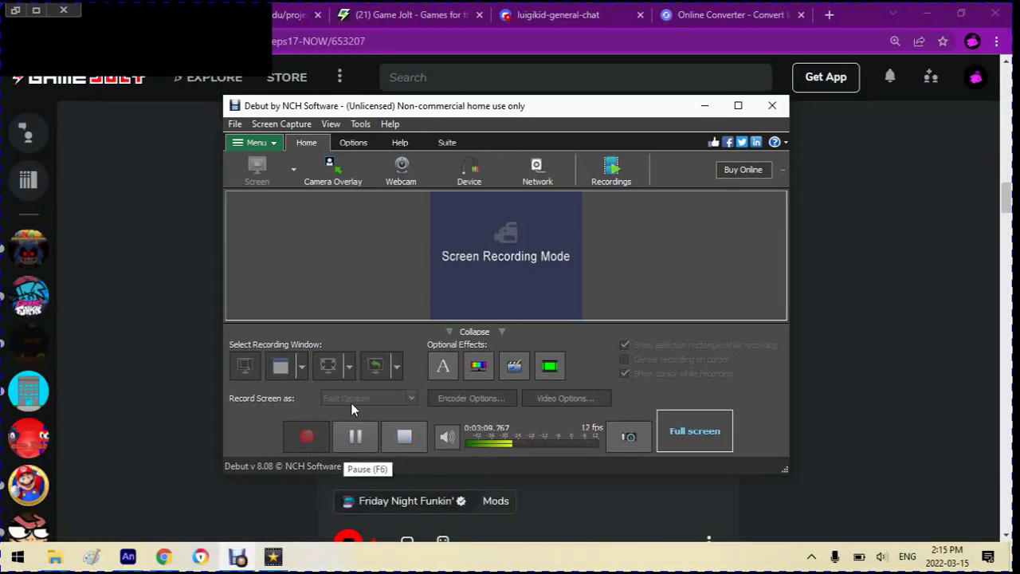
left_click(156, 35)
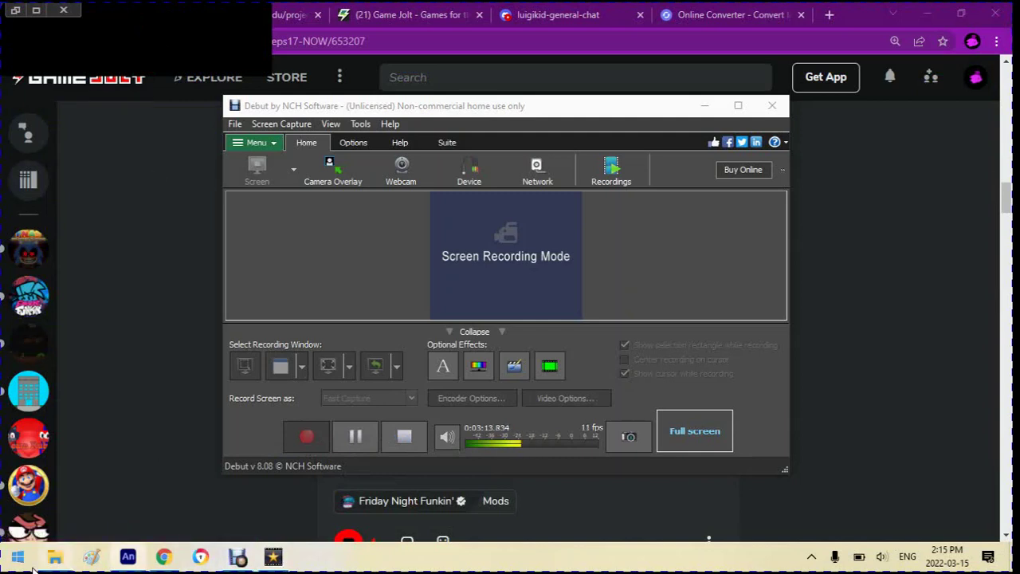
left_click(127, 557)
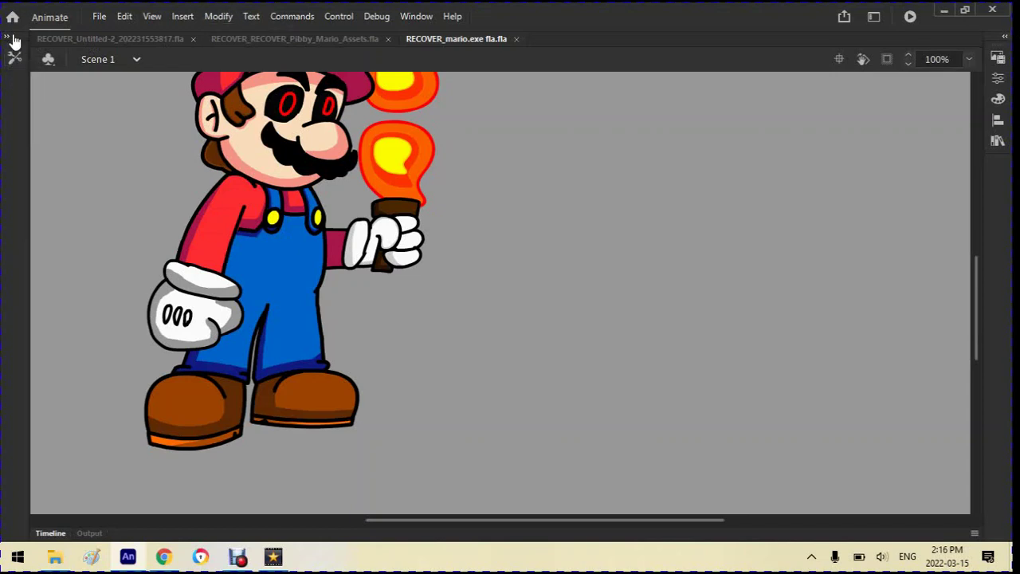
Expand the Tools panel, dock it beside the stage and narrow it to a single column
left_click_drag(18, 38, 103, 55)
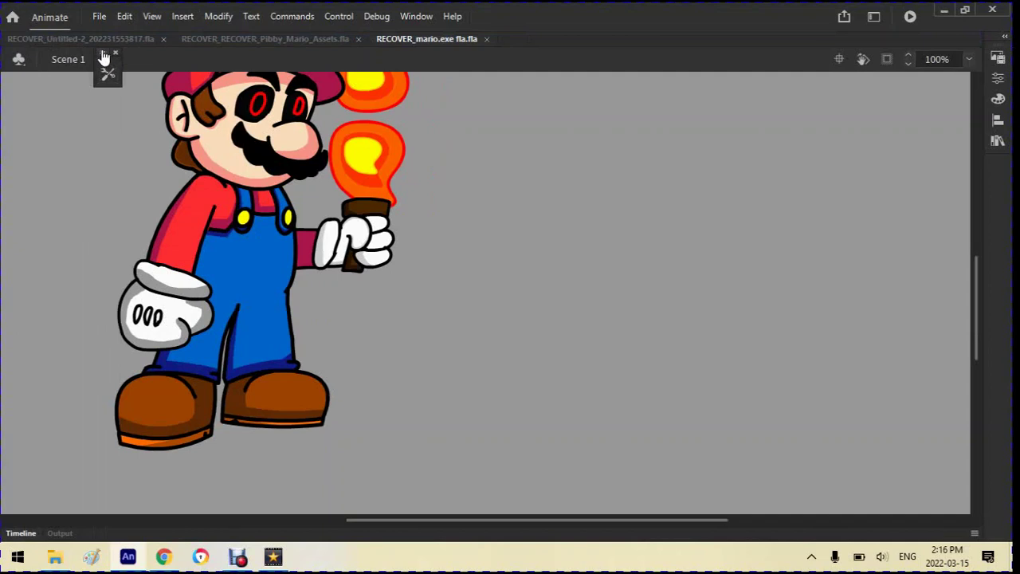
left_click(103, 53)
left_click_drag(149, 62, 10, 76)
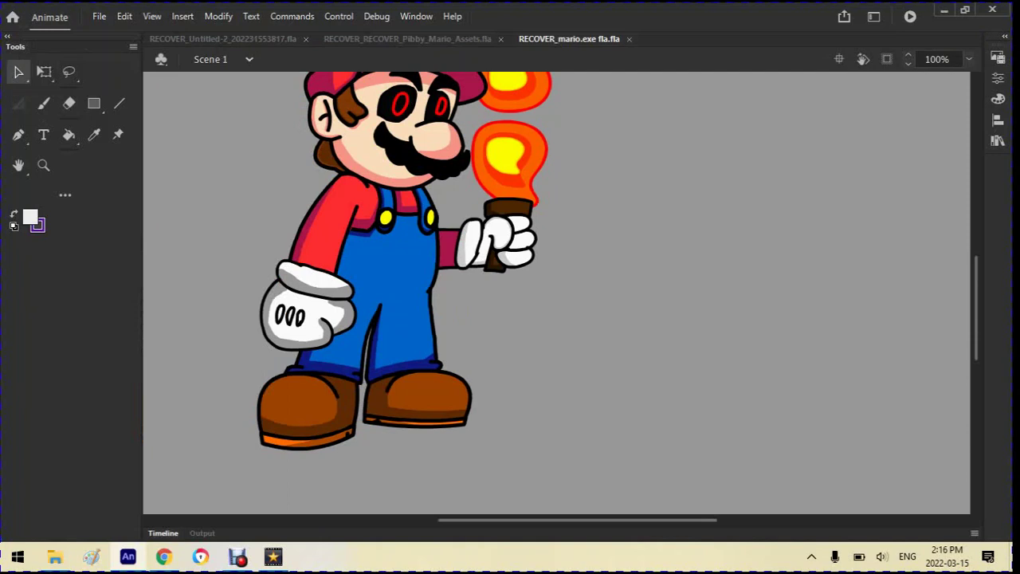
left_click_drag(141, 261, 51, 281)
right_click(50, 282)
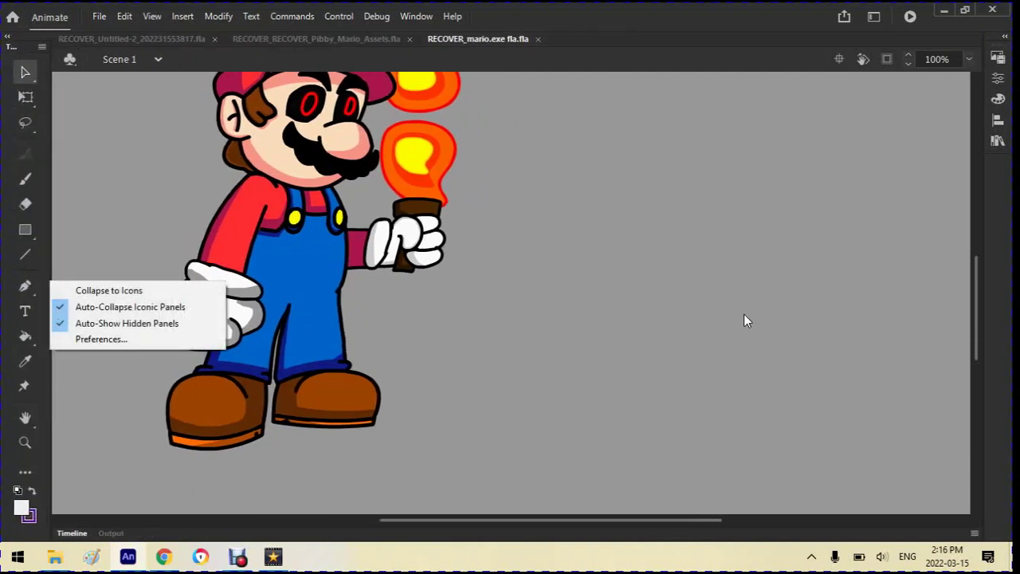
Expand the collapsed panel group to reveal the Library and open the Timeline below the stage
left_click(1007, 36)
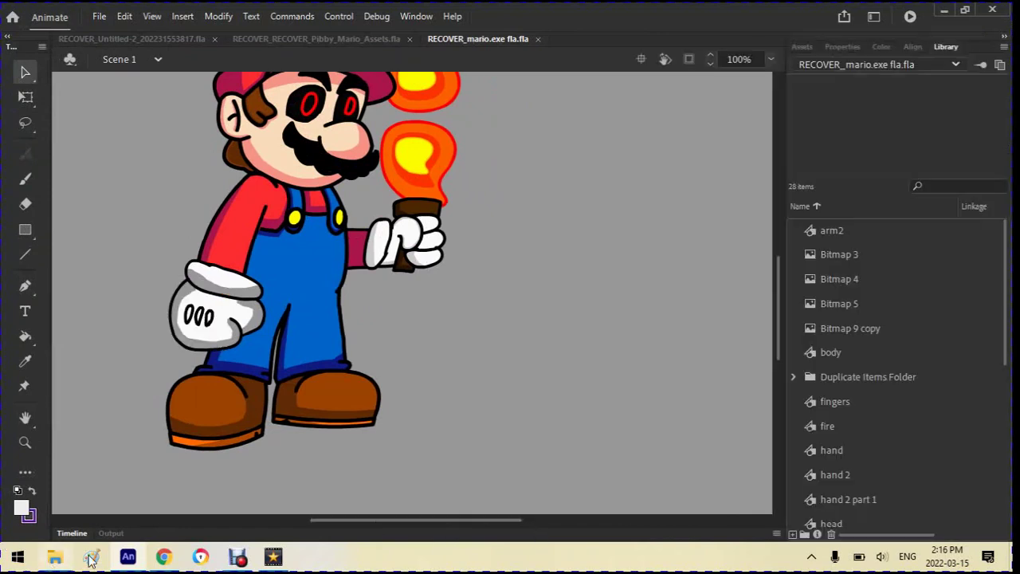
left_click(111, 532)
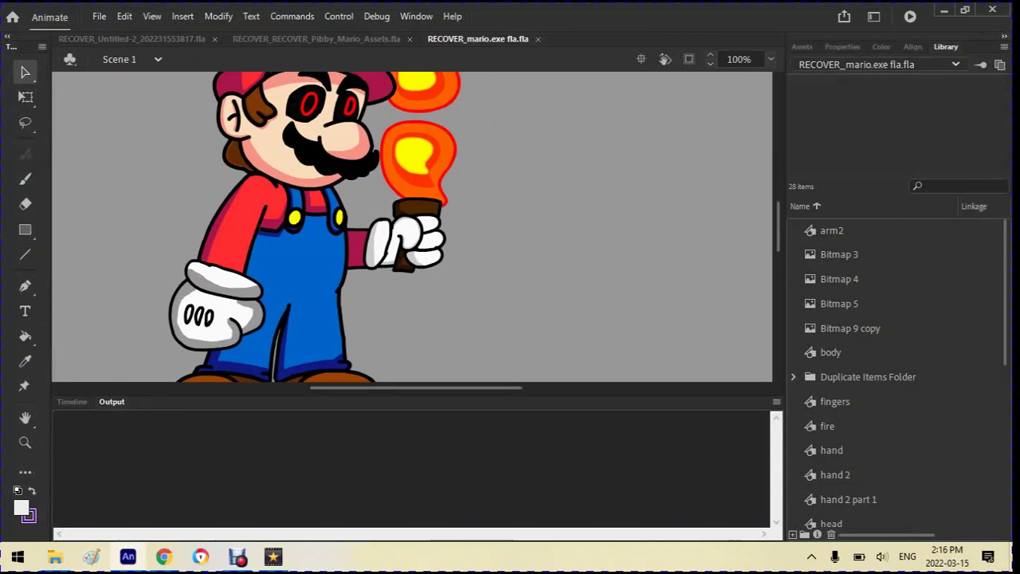
left_click(83, 403)
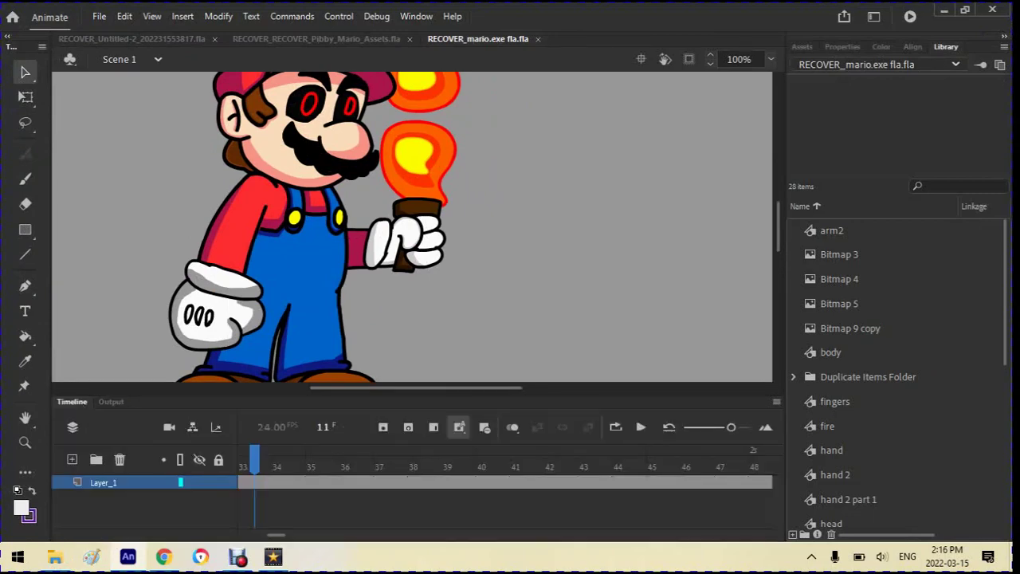
Preview the arm2 symbol and the Bitmap 3, Bitmap 4 and Bitmap 9 copy images in the library
scroll(412, 227, "up", 3)
scroll(411, 228, "down", 6)
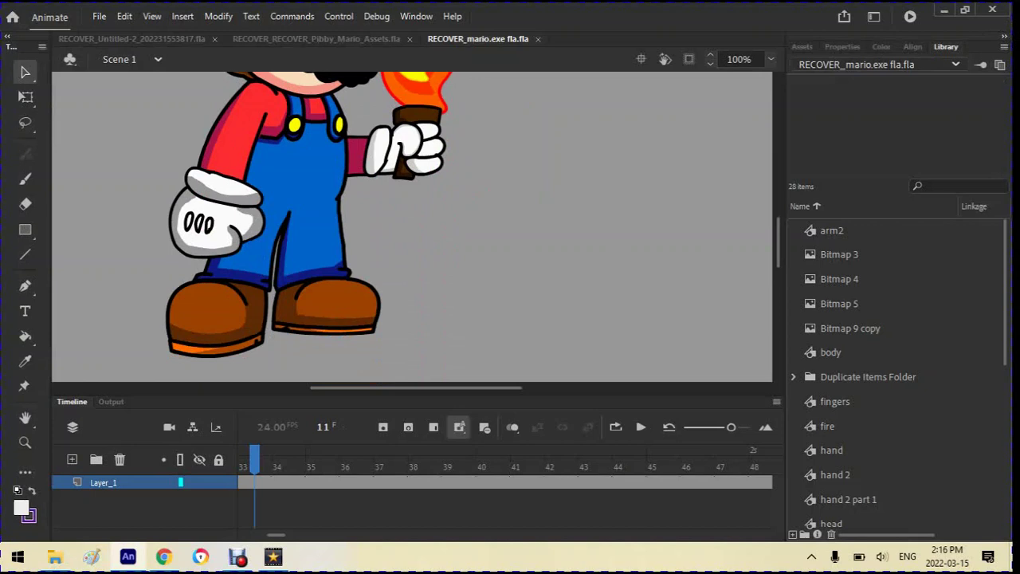
left_click(854, 232)
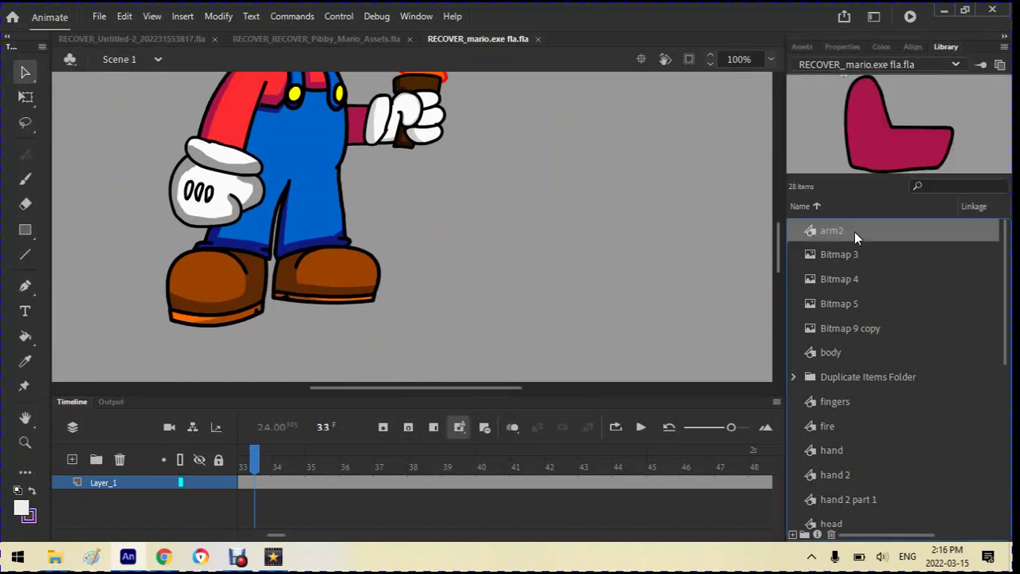
left_click(803, 255)
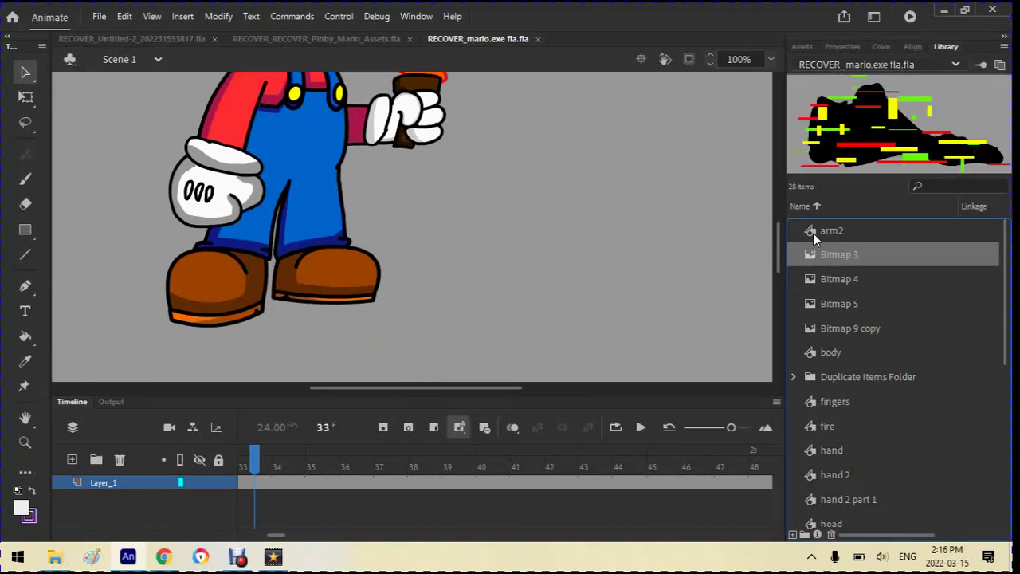
left_click(814, 232)
left_click(814, 252)
left_click(816, 278)
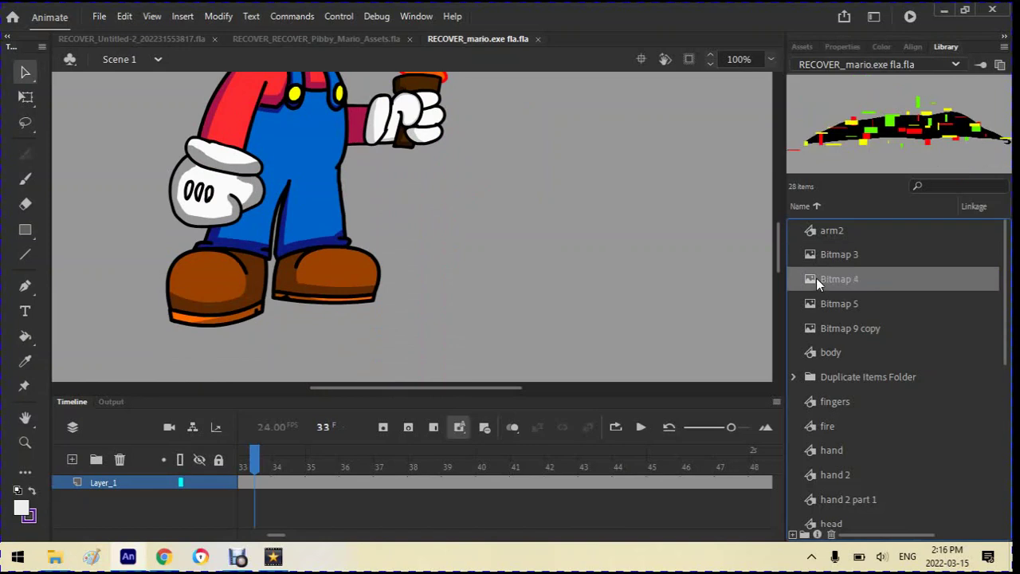
left_click(825, 327)
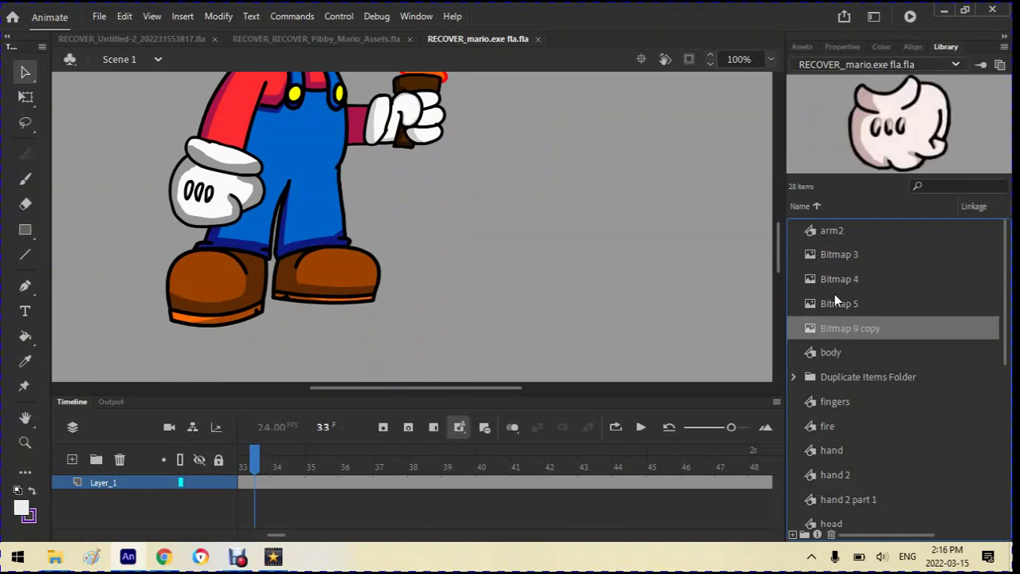
left_click(829, 233)
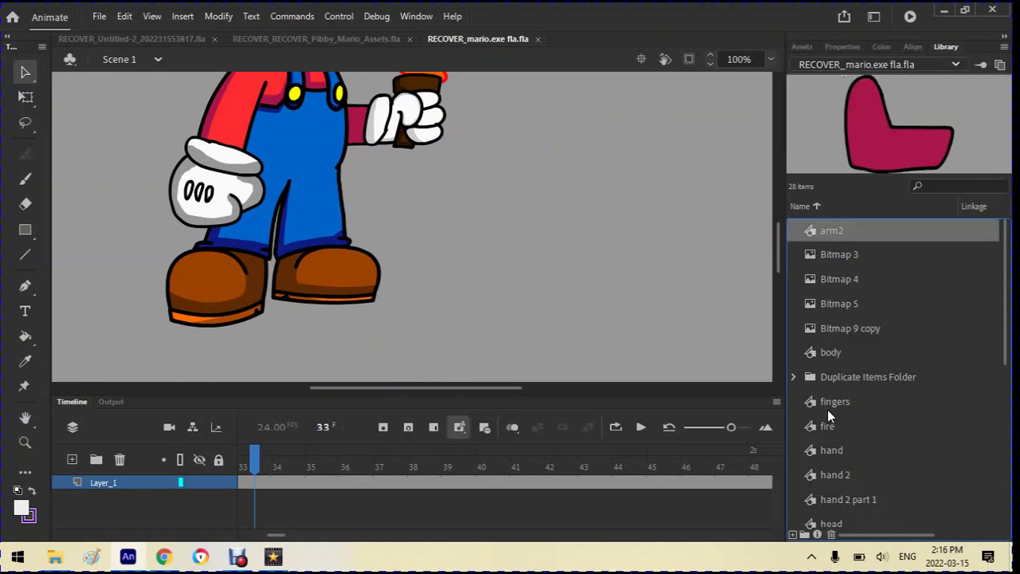
Preview the arm2 symbol in the library and examine Mario's torch hand up close on the stage
left_click(828, 406)
left_click(843, 228)
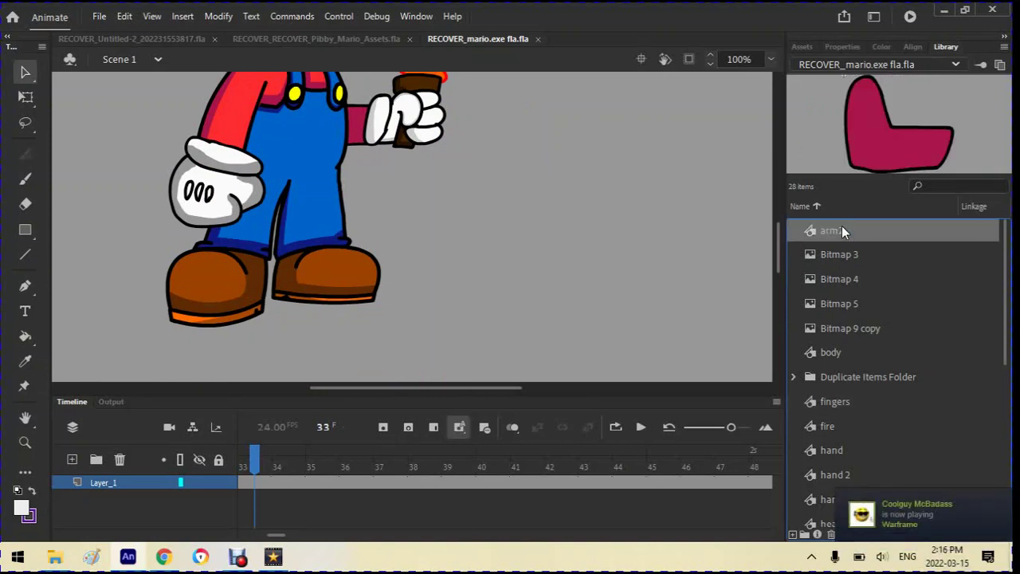
left_click_drag(784, 242, 782, 215)
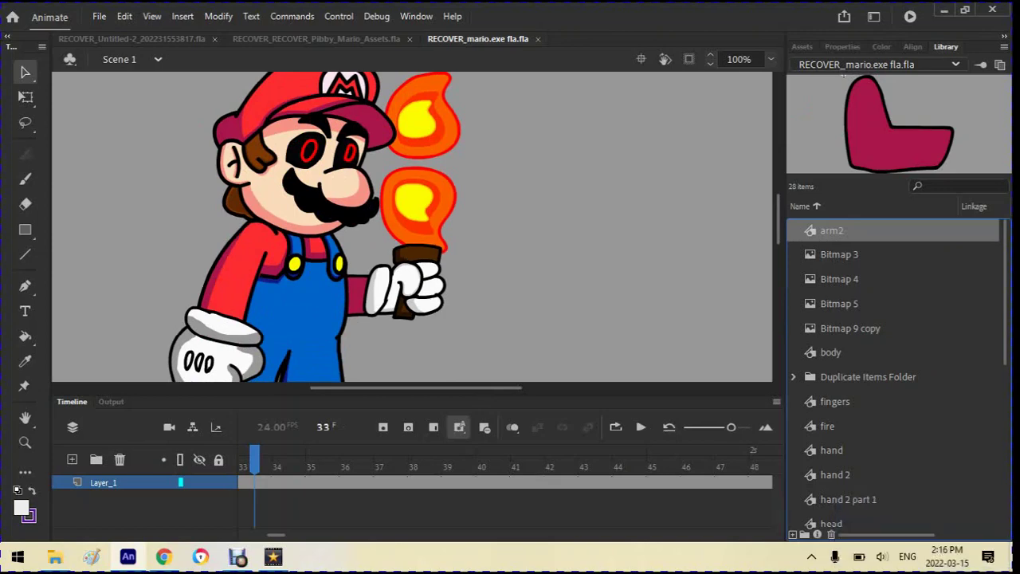
scroll(422, 279, "up", 5)
scroll(416, 283, "up", 1)
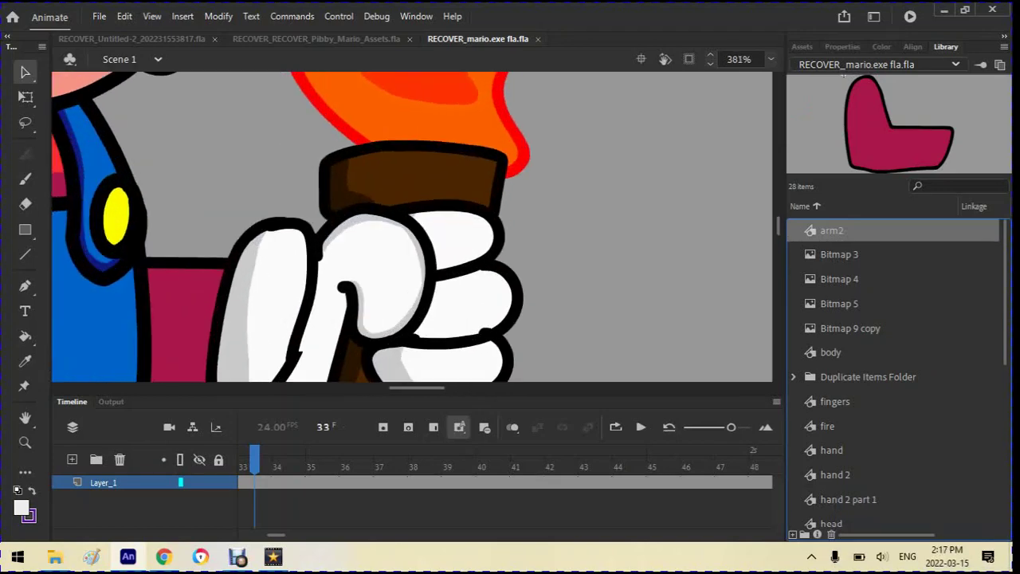
left_click(265, 253)
scroll(264, 253, "down", 2)
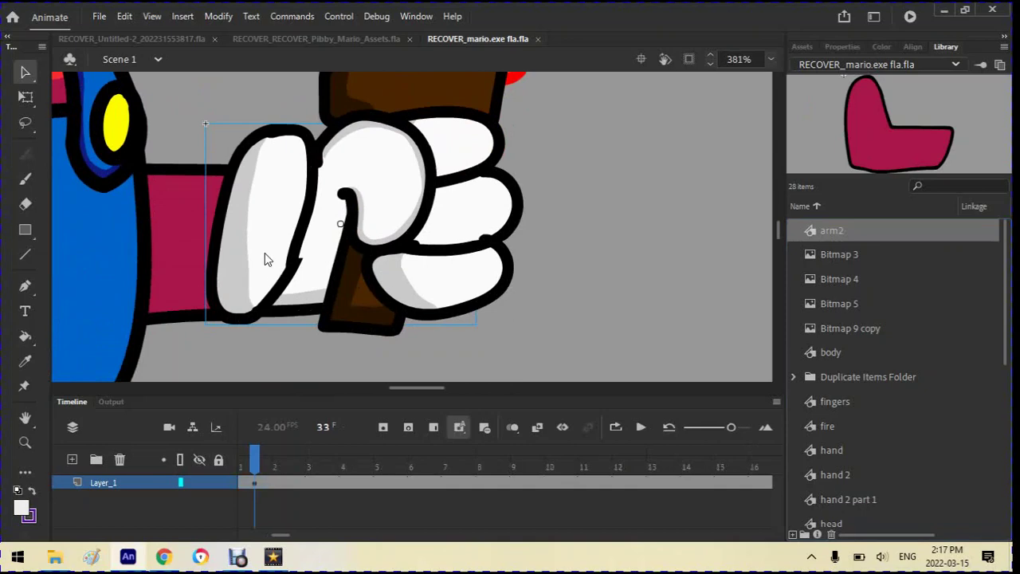
double_click(264, 254)
key("ctrl+z")
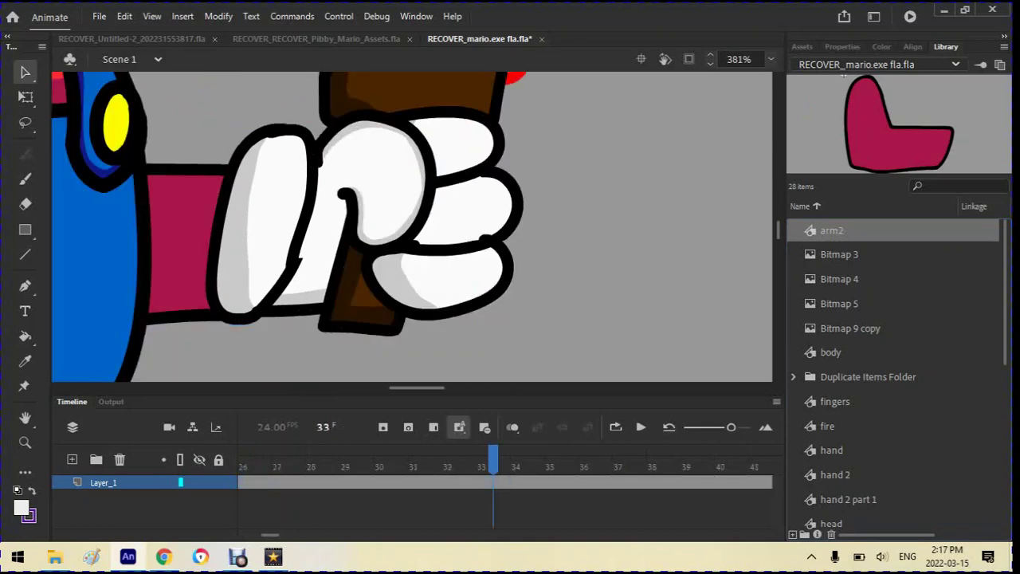
Examine the torch flames and the whole Mario figure on the stage, and select the body
scroll(412, 227, "up", 4)
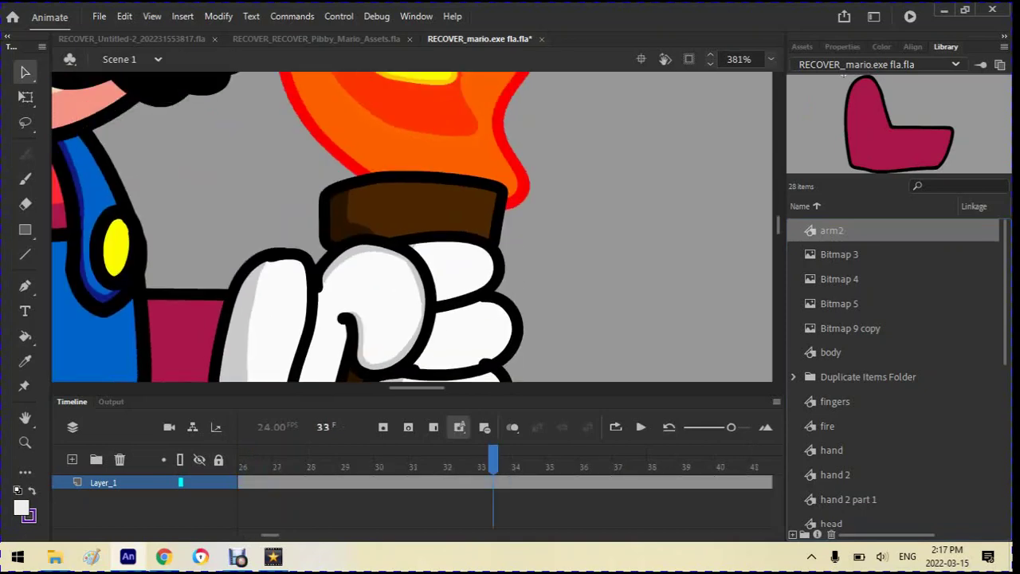
scroll(308, 227, "up", 4)
scroll(308, 227, "down", 2)
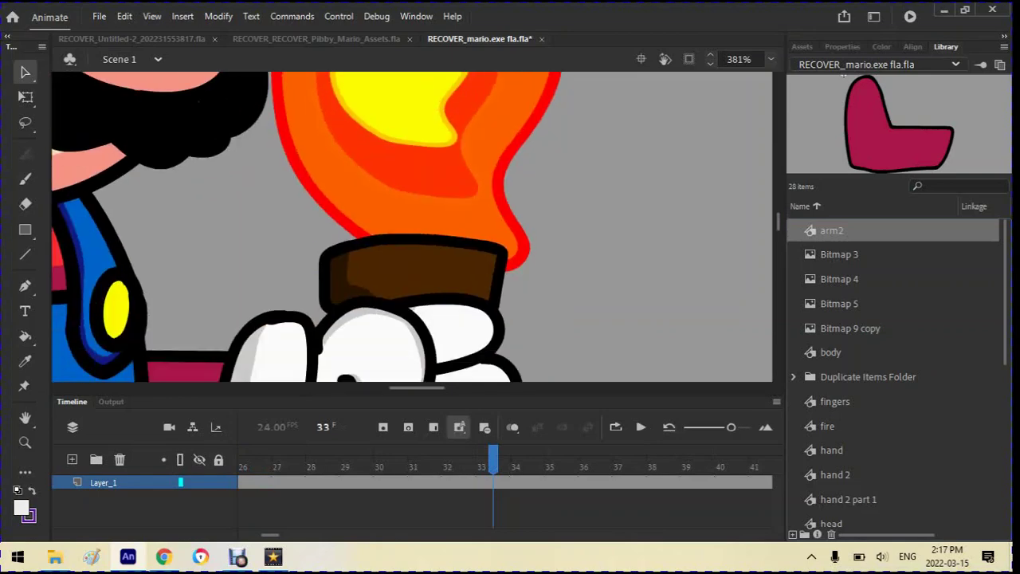
scroll(399, 251, "down", 6)
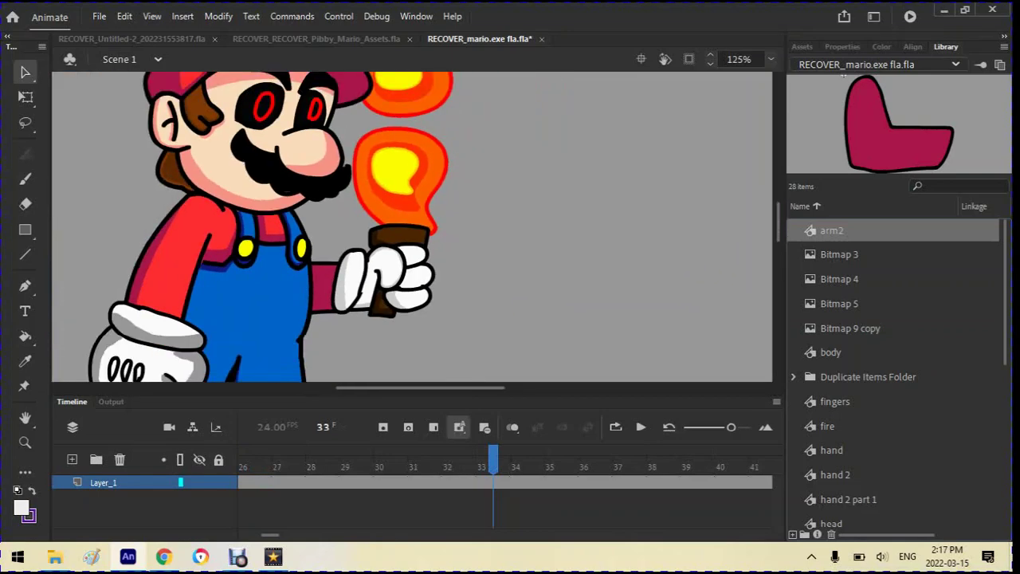
scroll(394, 219, "down", 4)
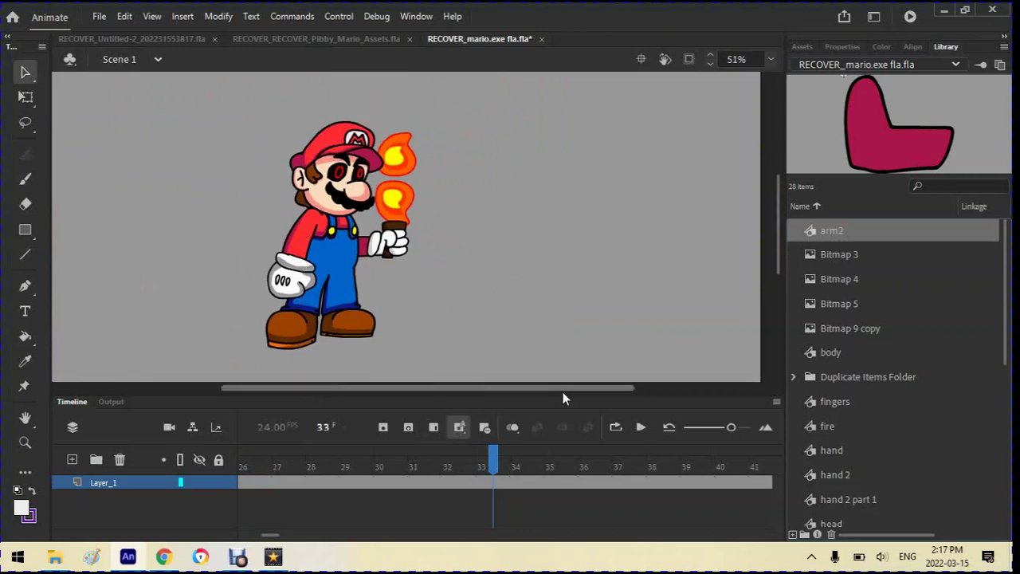
left_click_drag(563, 390, 519, 391)
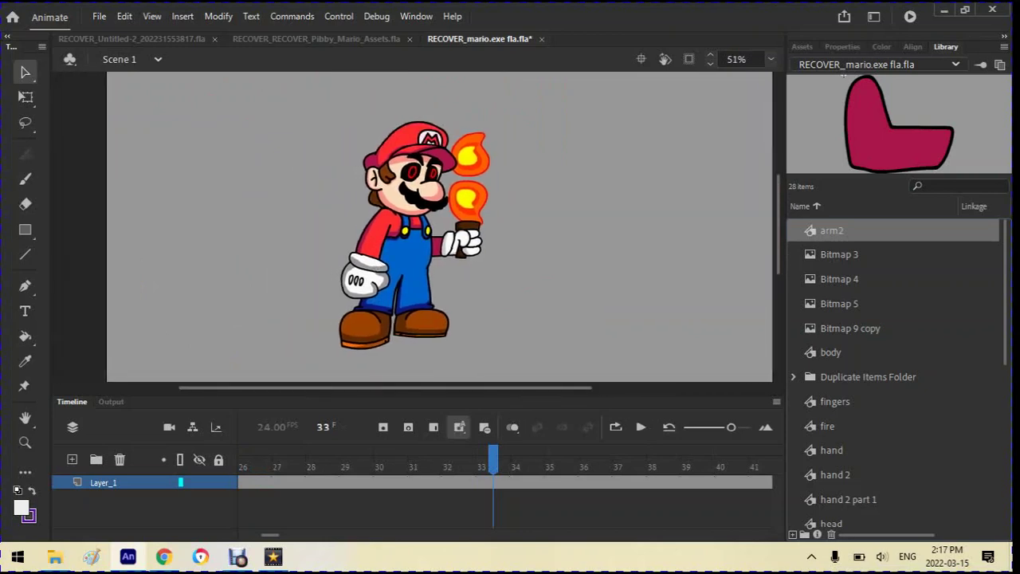
scroll(419, 287, "up", 2)
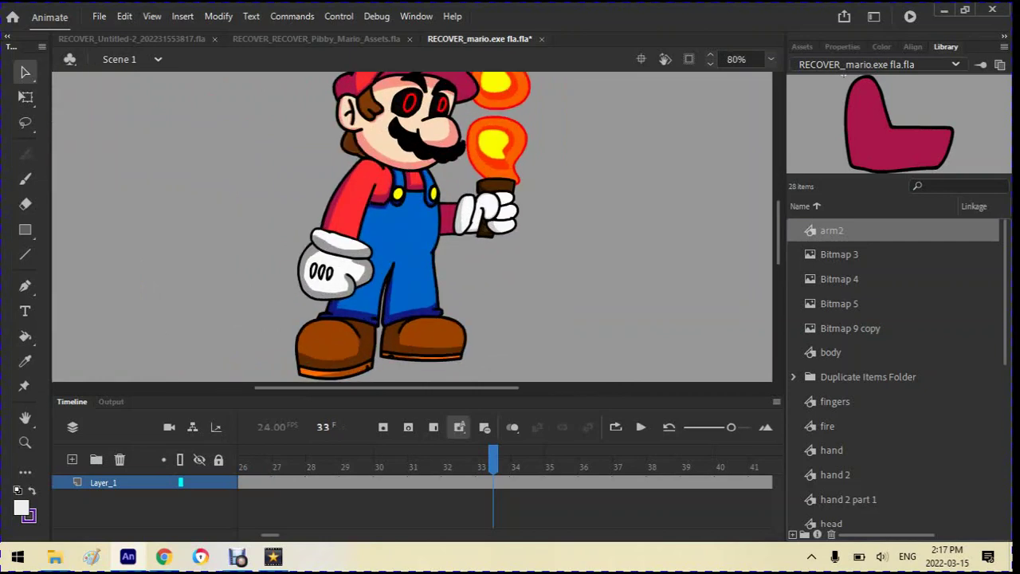
left_click(295, 159)
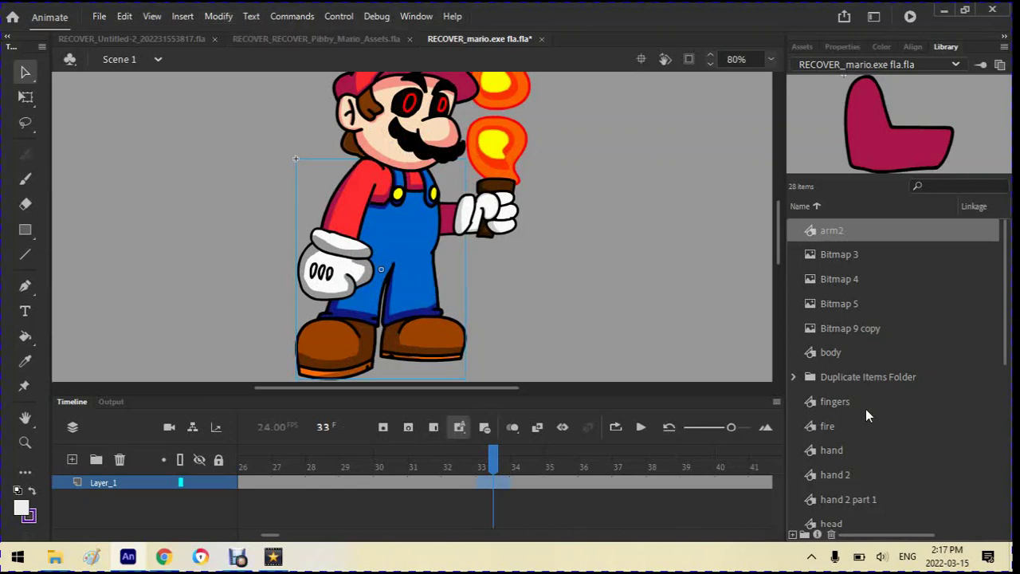
Preview the hand, Tween 1 and Tween 4 symbols in the library
left_click(894, 450)
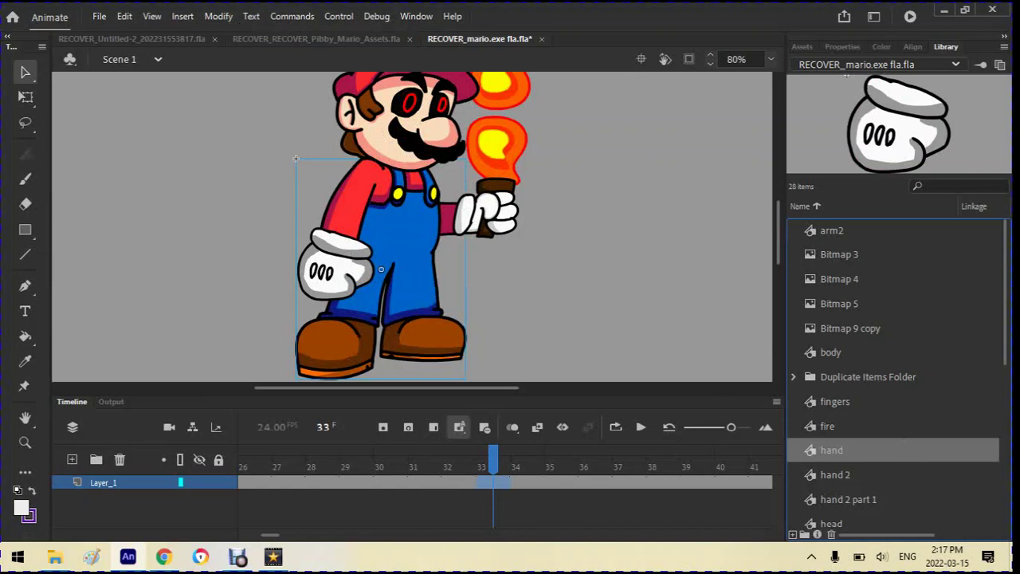
scroll(869, 327, "down", 3)
scroll(868, 328, "down", 2)
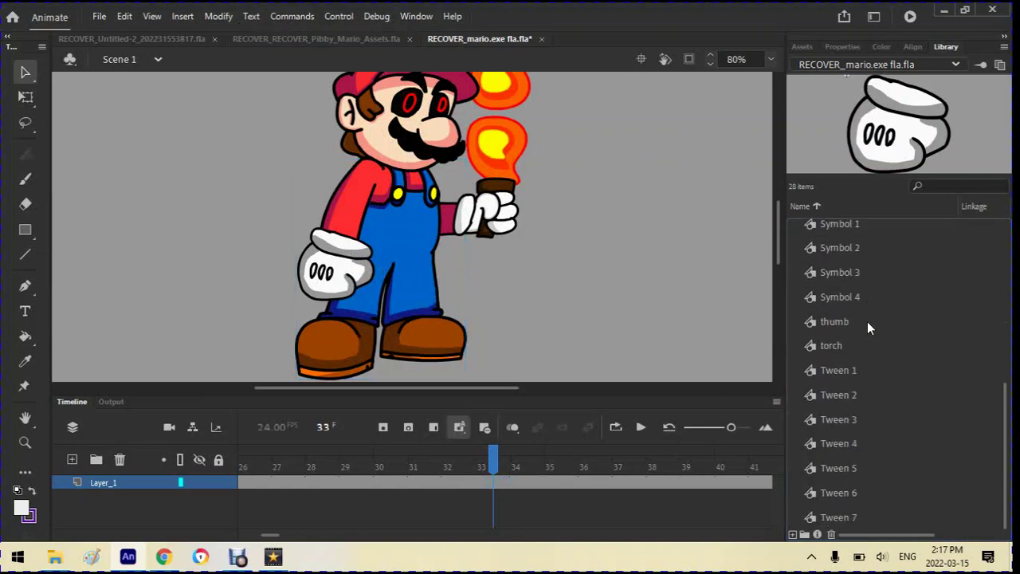
left_click(838, 370)
left_click(831, 438)
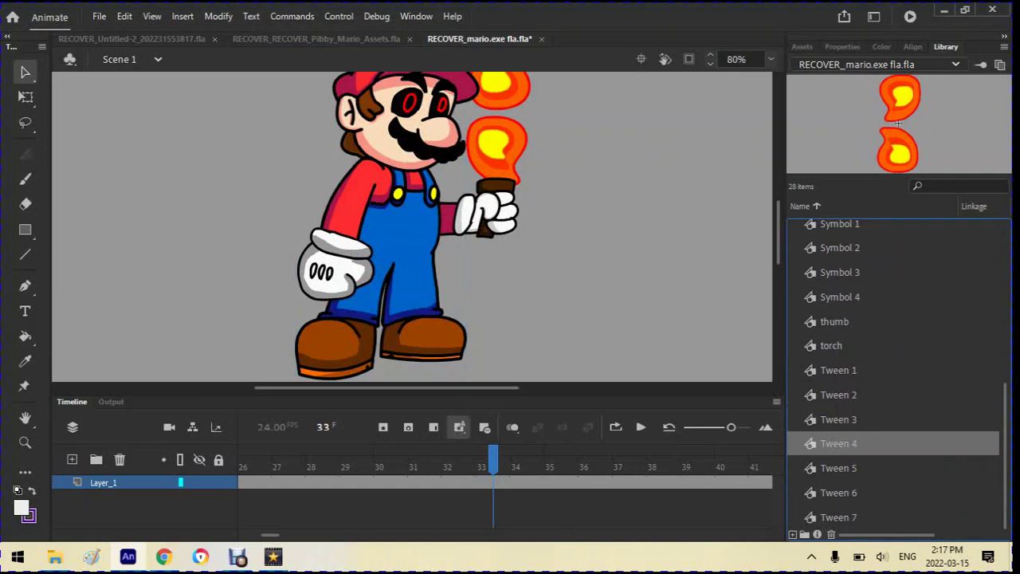
Create a new library folder named assets
left_click(804, 534)
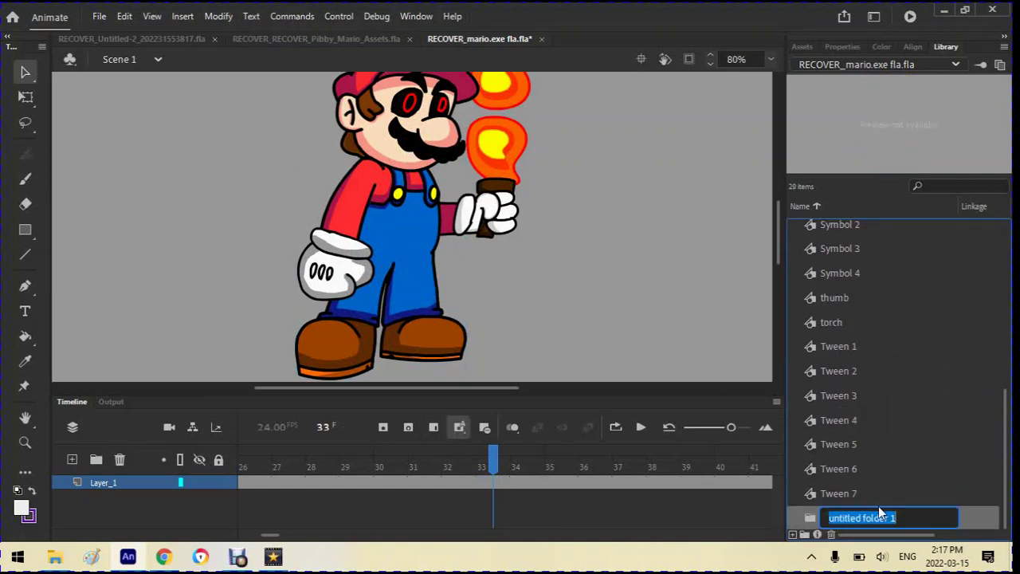
type("assets")
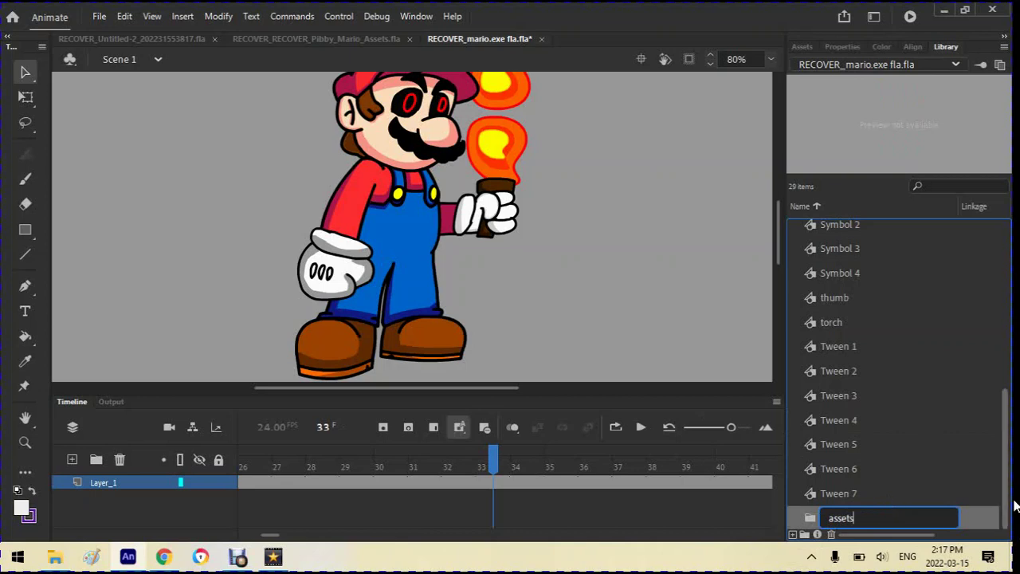
left_click(992, 496)
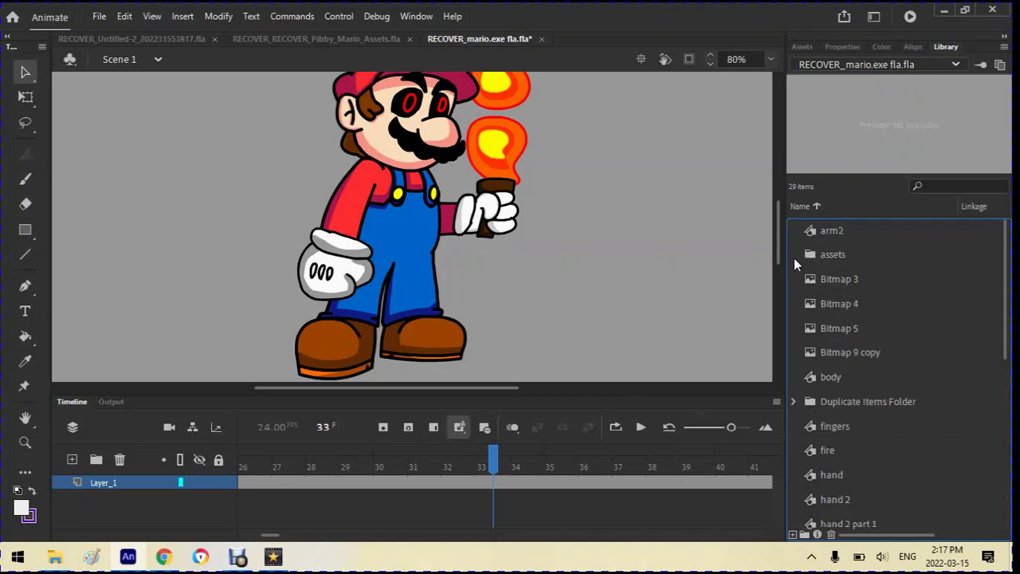
Move all the existing library bitmaps, symbols, tweens and the Duplicate Items Folder into the assets folder
left_click_drag(803, 270, 904, 510)
scroll(881, 380, "up", 6)
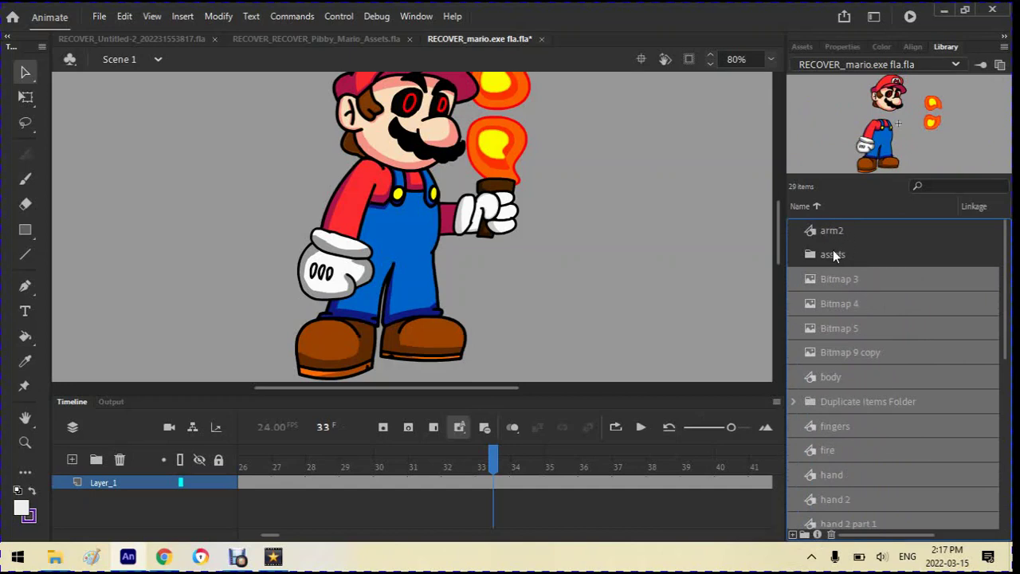
left_click_drag(804, 305, 839, 258)
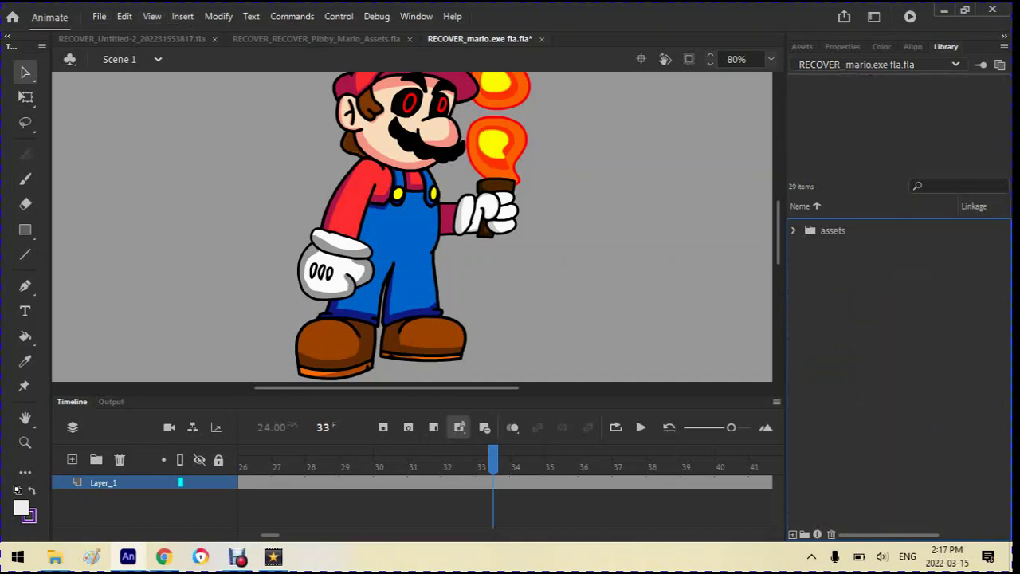
Look over the assembled Mario figure and select the thumb on the torch hand for a closer look
scroll(412, 226, "up", 2)
scroll(412, 226, "down", 5)
scroll(412, 227, "up", 7)
scroll(412, 226, "down", 6)
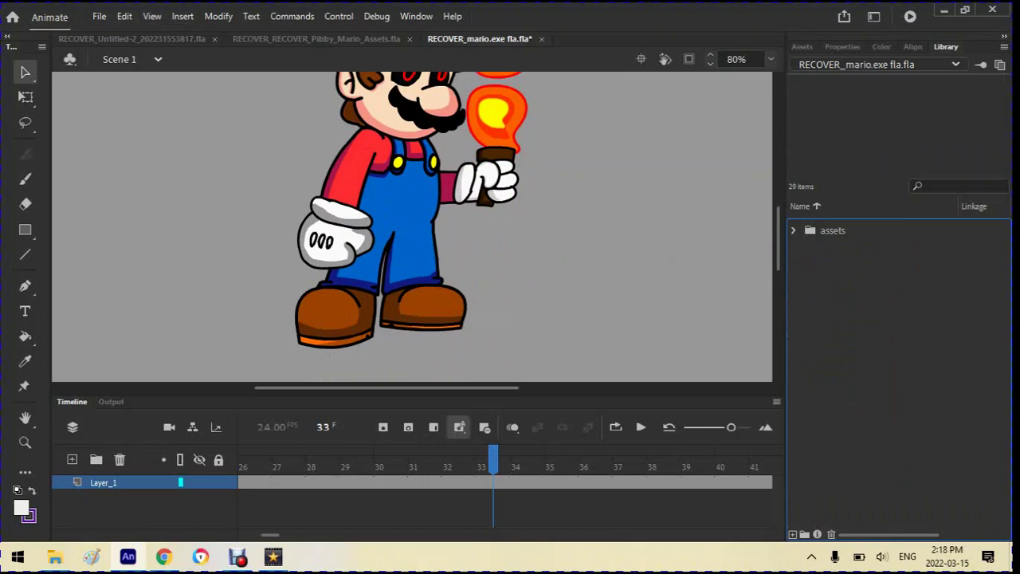
scroll(412, 227, "up", 2)
scroll(412, 227, "up", 1)
scroll(412, 227, "up", 1)
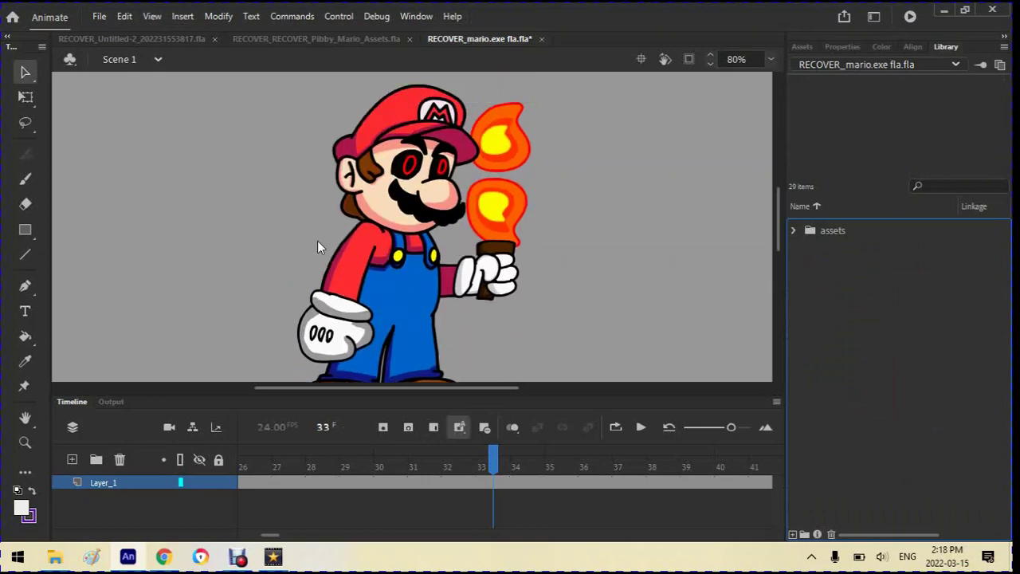
left_click(483, 277)
scroll(481, 283, "up", 3)
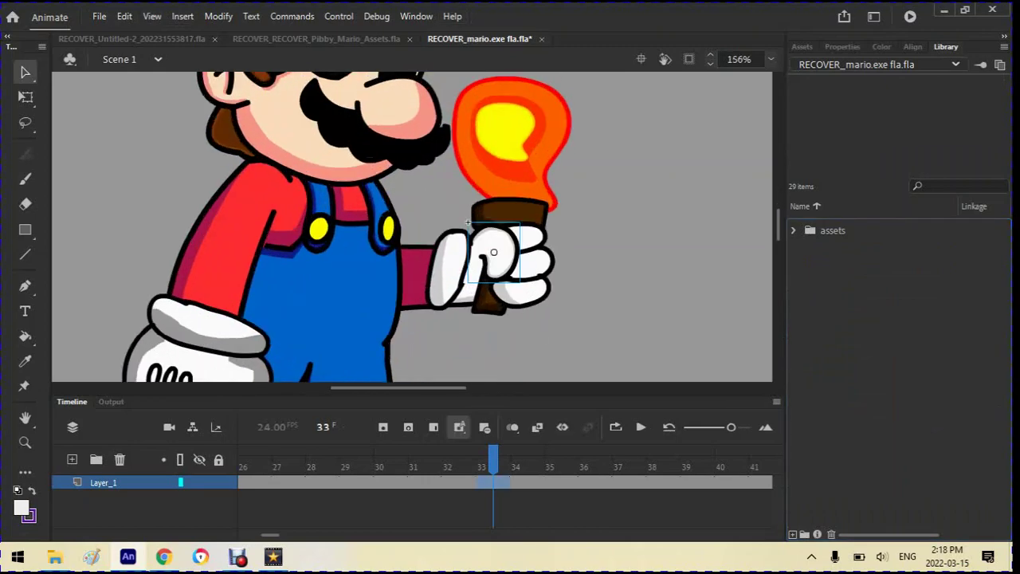
scroll(467, 223, "down", 5)
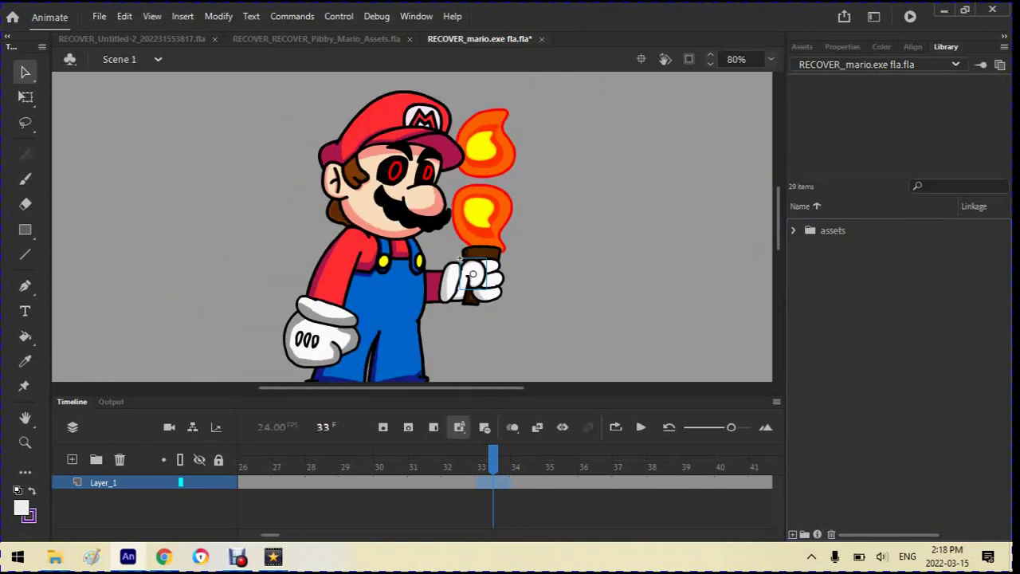
Create a new Movie Clip symbol named "mario.exe idle" in the library root
left_click(182, 16)
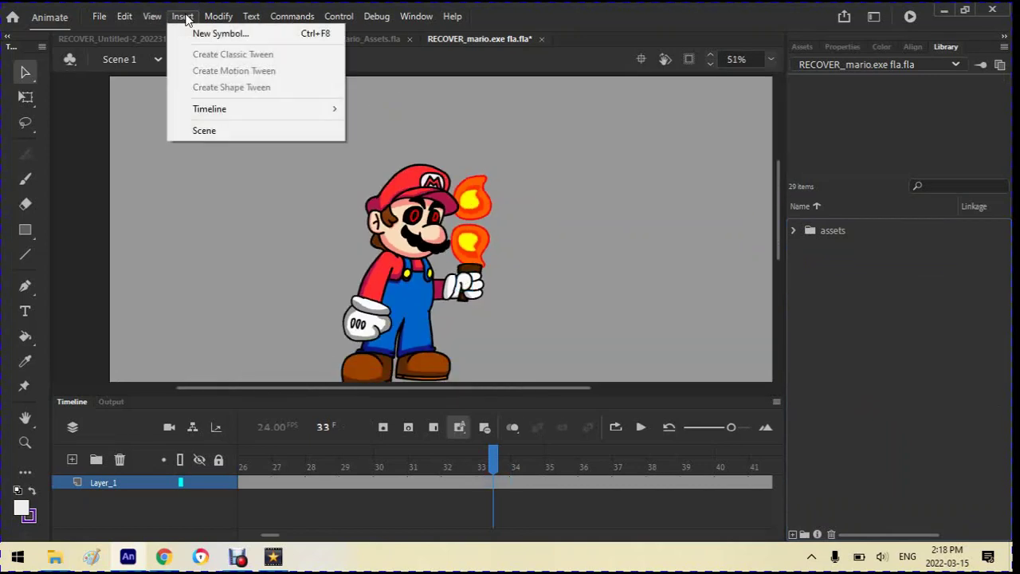
left_click(191, 33)
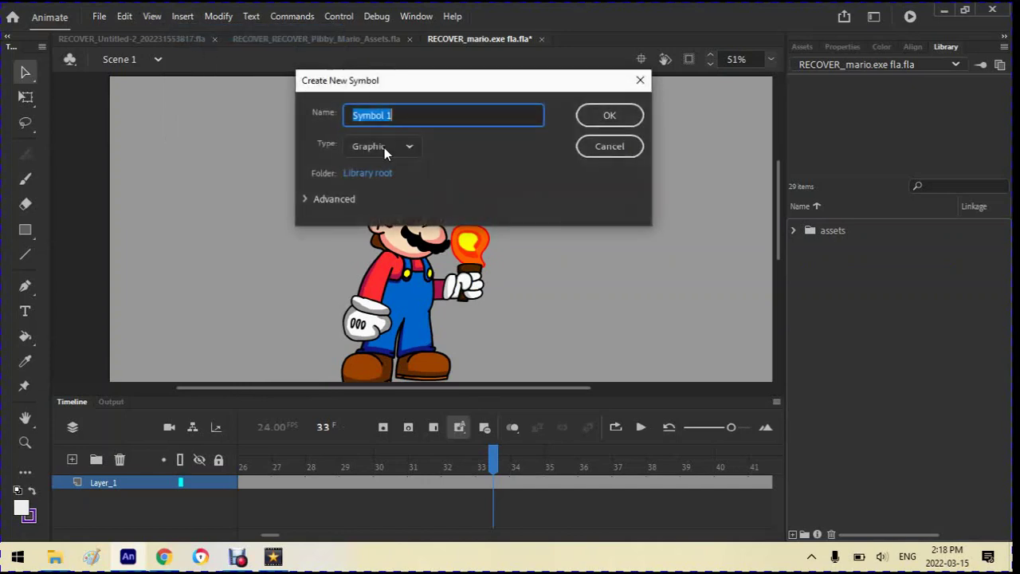
type("mario")
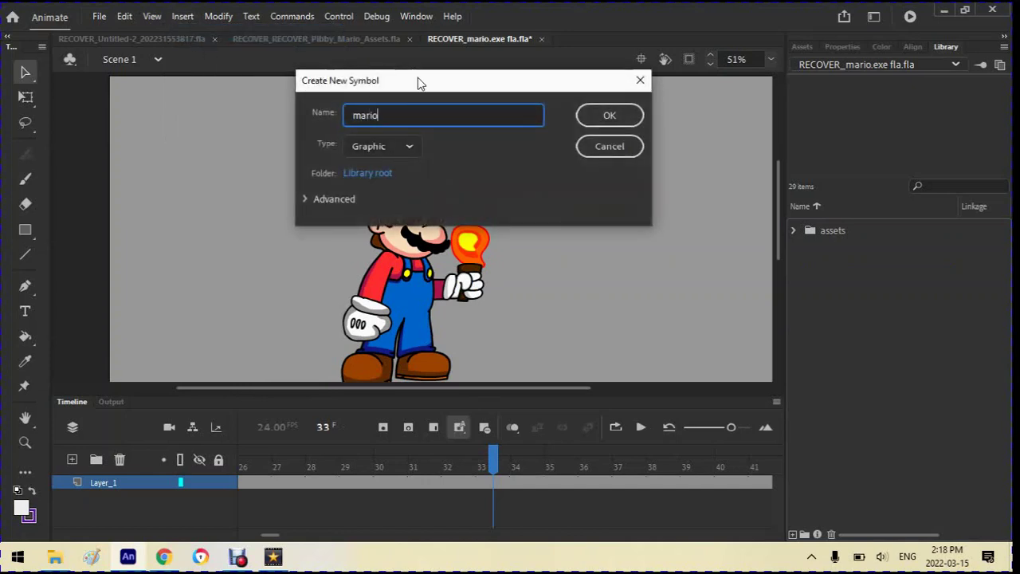
type(".exe idle")
left_click(410, 148)
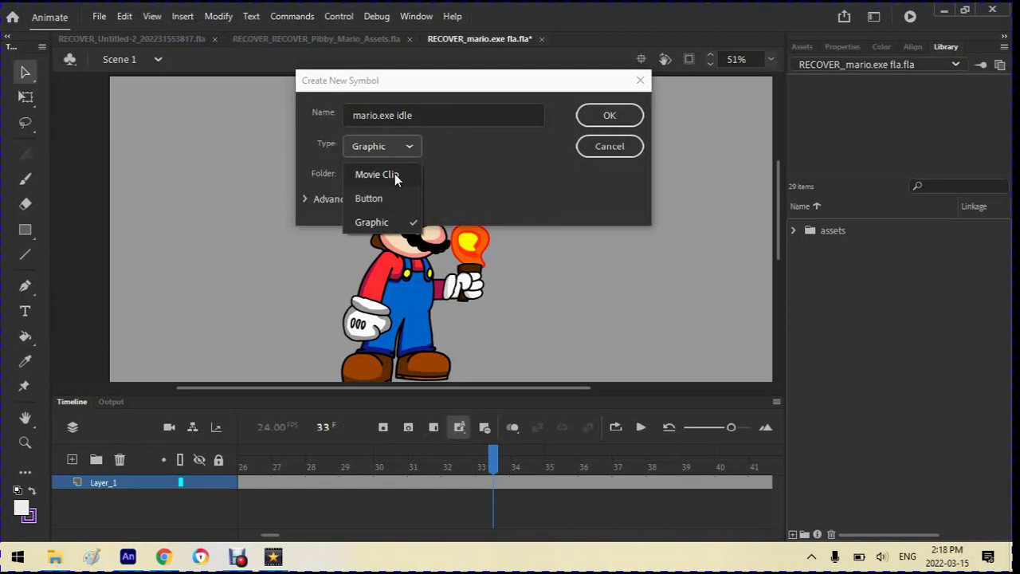
left_click(394, 174)
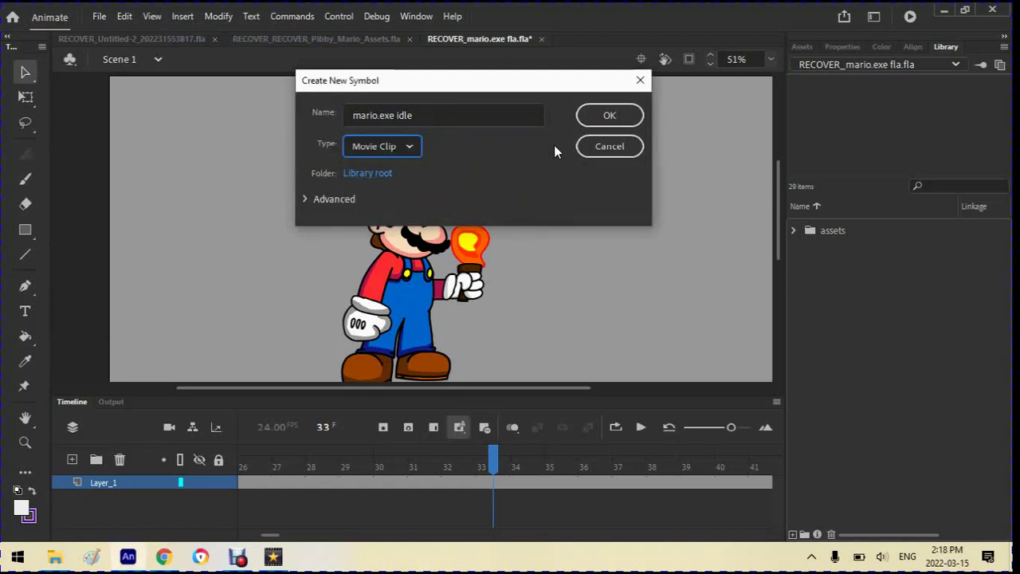
left_click(593, 117)
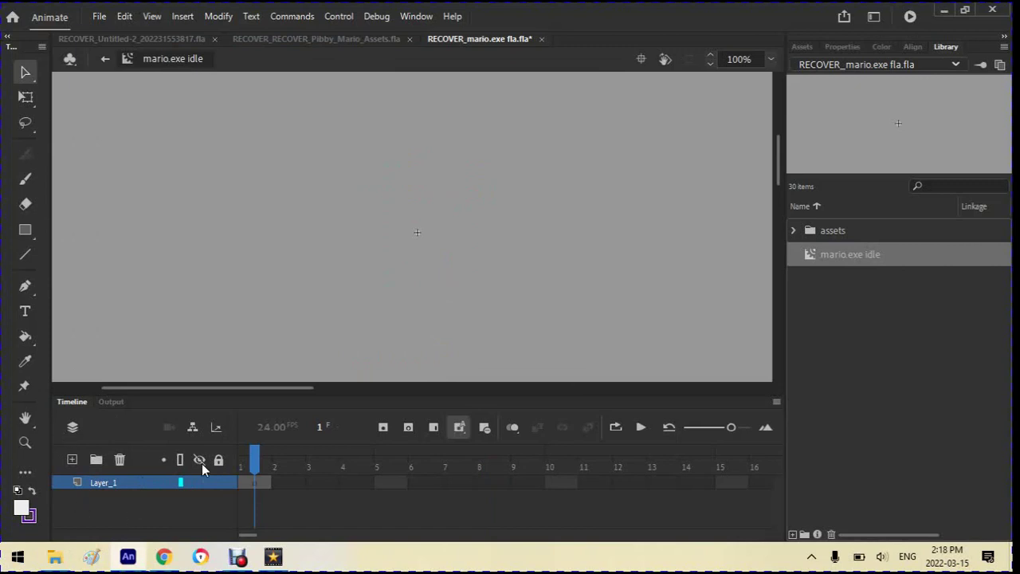
Copy the whole Mario figure from Scene 1 and paste it into the mario.exe idle movie clip
scroll(227, 312, "down", 4)
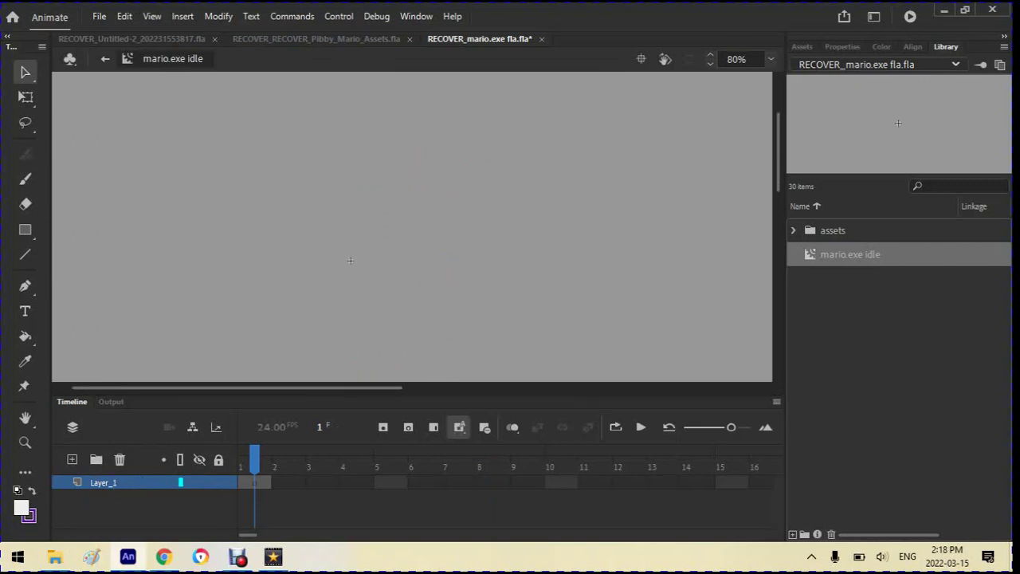
scroll(412, 227, "down", 2)
scroll(233, 301, "up", 1)
left_click(107, 58)
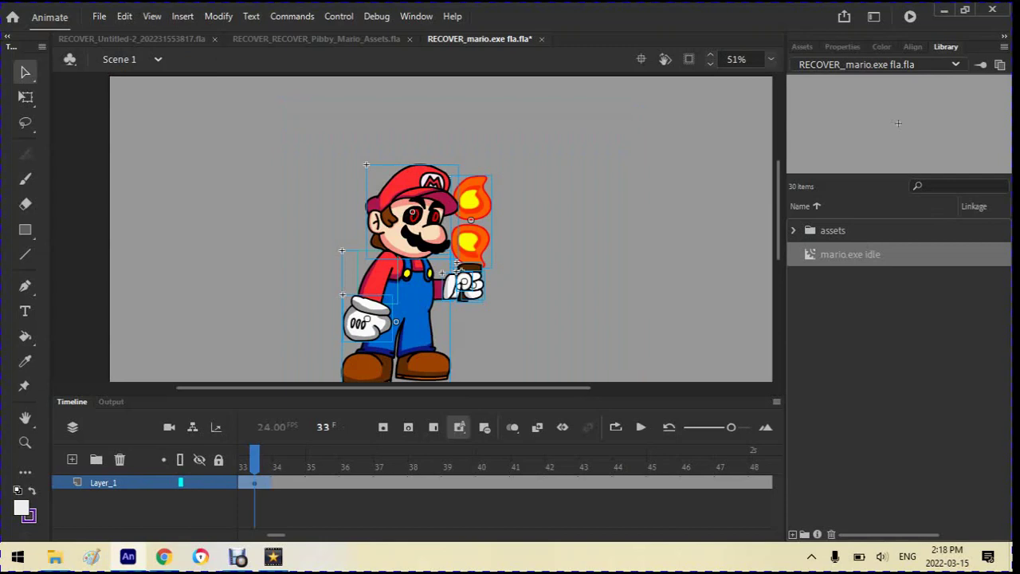
double_click(391, 232)
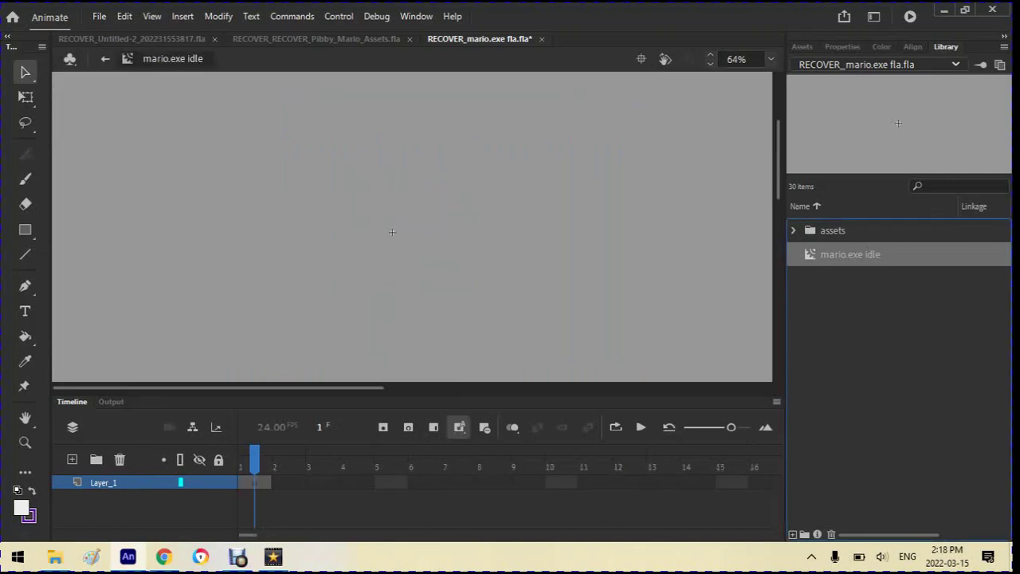
scroll(391, 200, "down", 1)
scroll(269, 186, "down", 4)
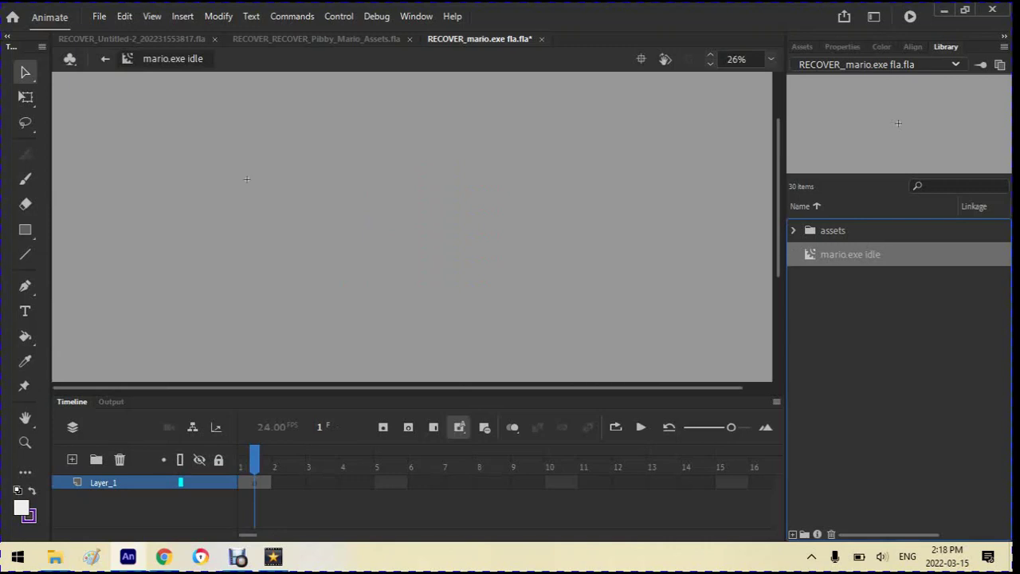
scroll(247, 239, "up", 3)
scroll(246, 239, "down", 4)
scroll(246, 173, "up", 3)
right_click(408, 227)
left_click(431, 270)
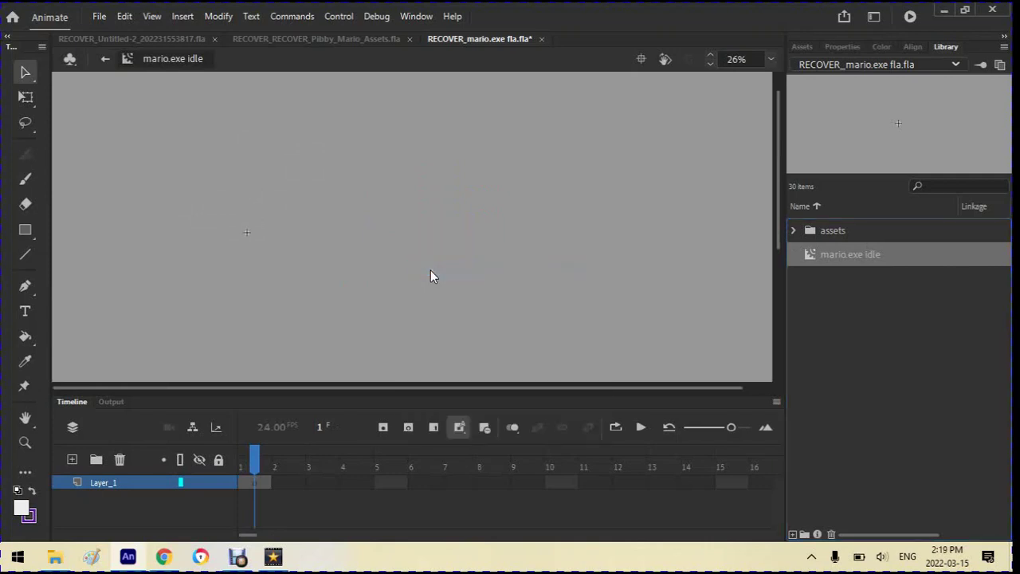
scroll(430, 272, "down", 3)
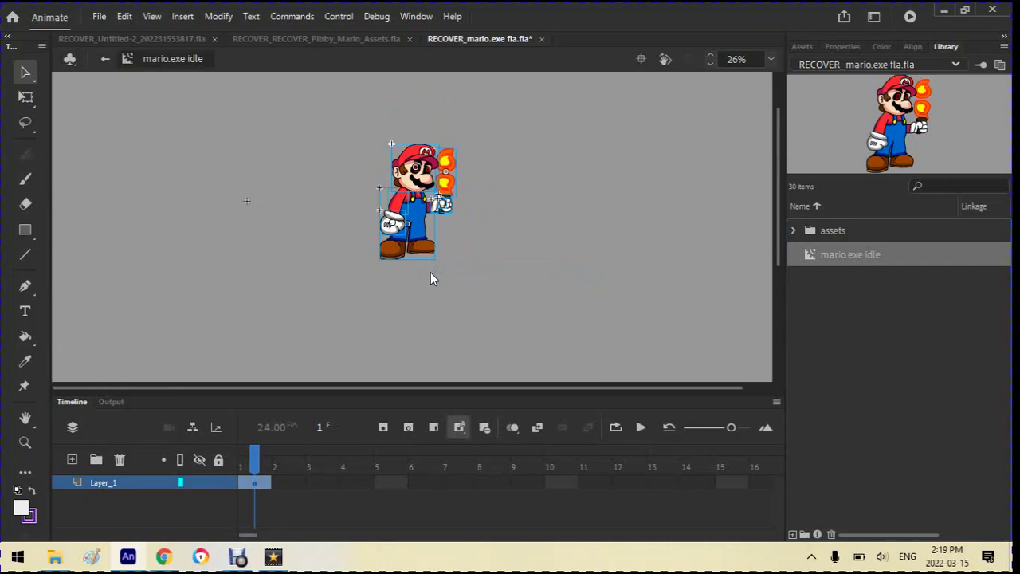
Move the pasted Mario figure straight up so its feet sit slightly above the clip's registration point
scroll(392, 204, "up", 2)
left_click_drag(405, 168, 405, 43)
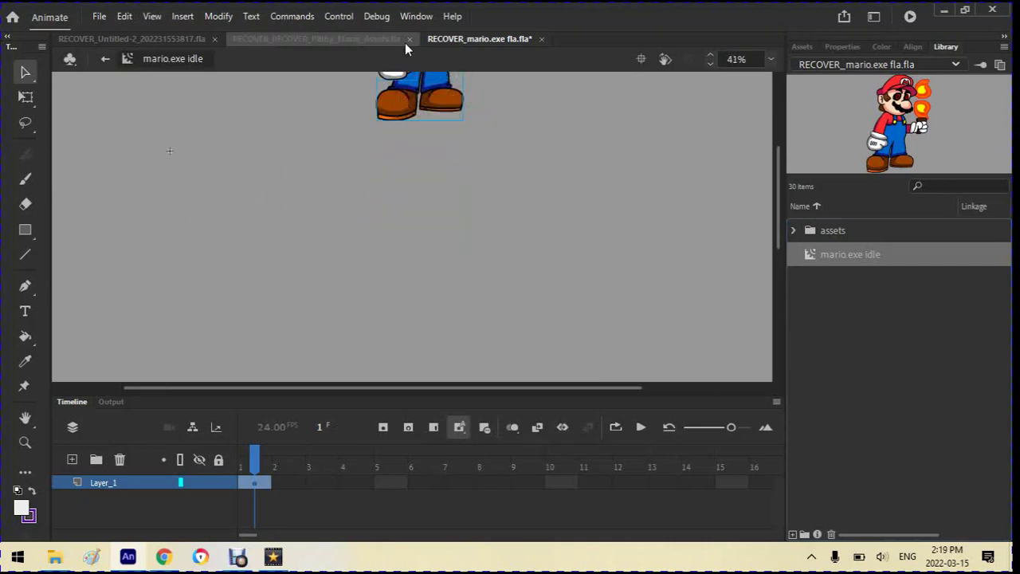
scroll(411, 226, "up", 4)
key("Escape")
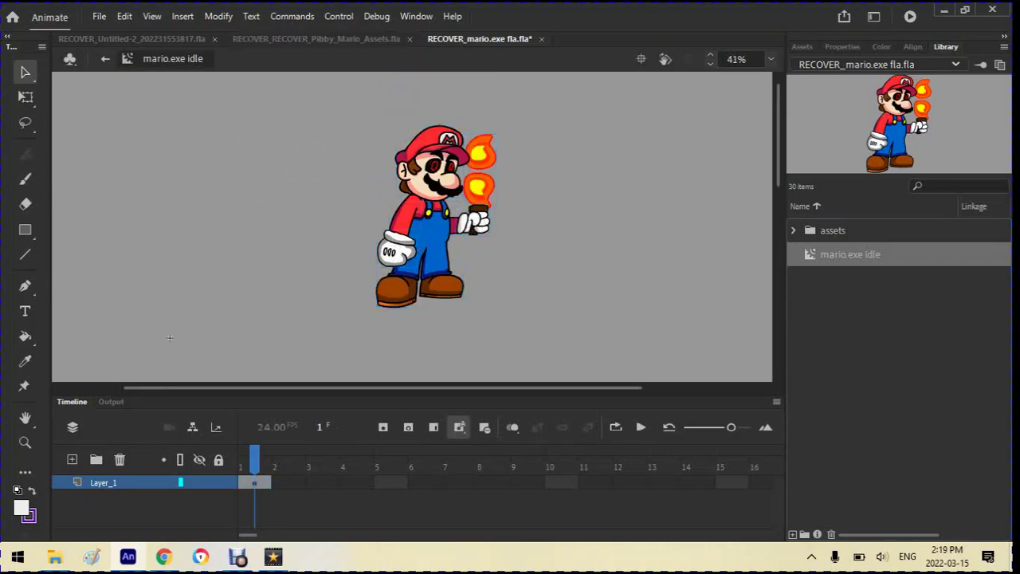
Rename the movie clip's only layer as head
scroll(359, 215, "up", 2)
scroll(346, 103, "up", 2)
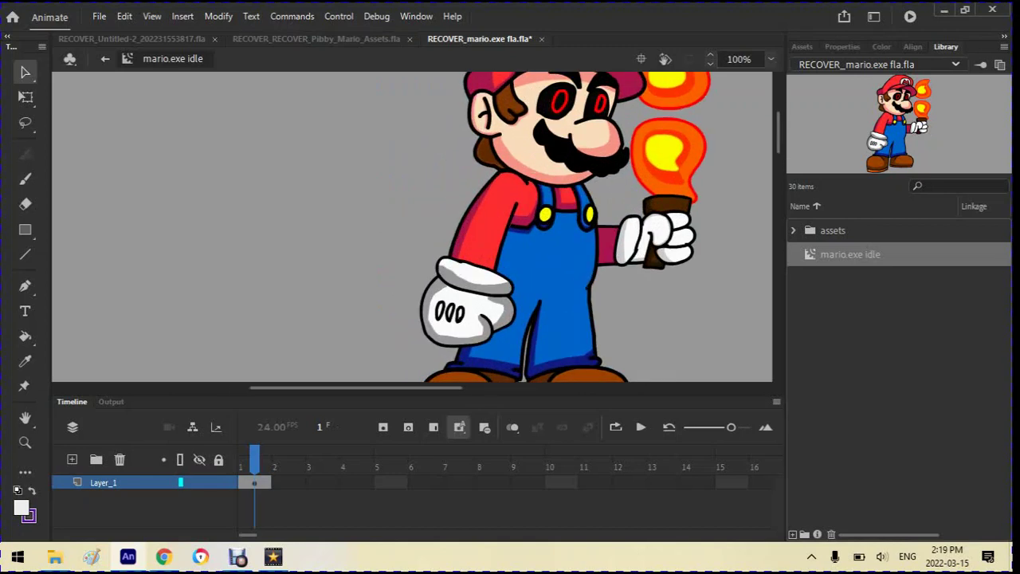
left_click_drag(267, 388, 319, 390)
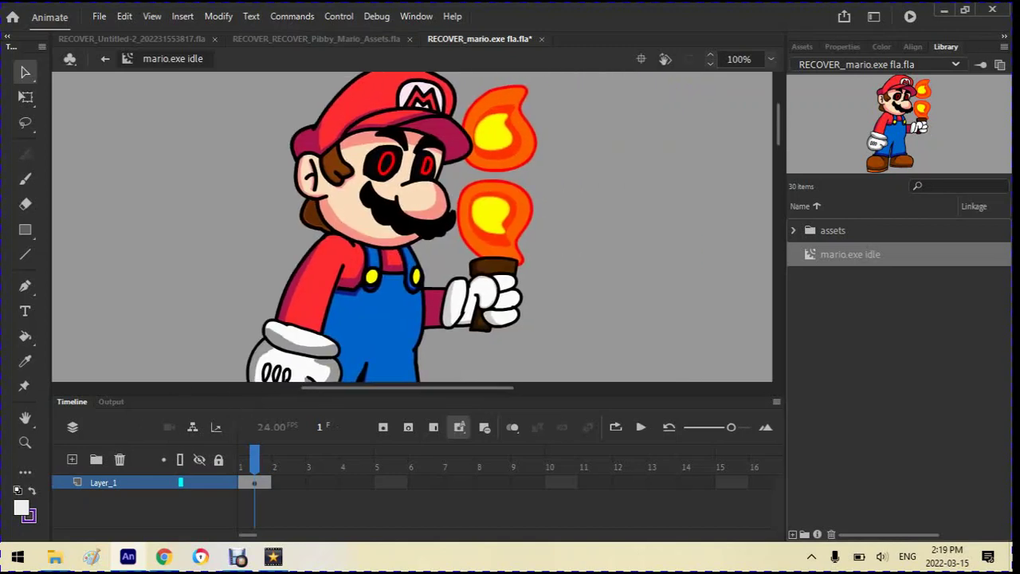
double_click(107, 486)
type("head")
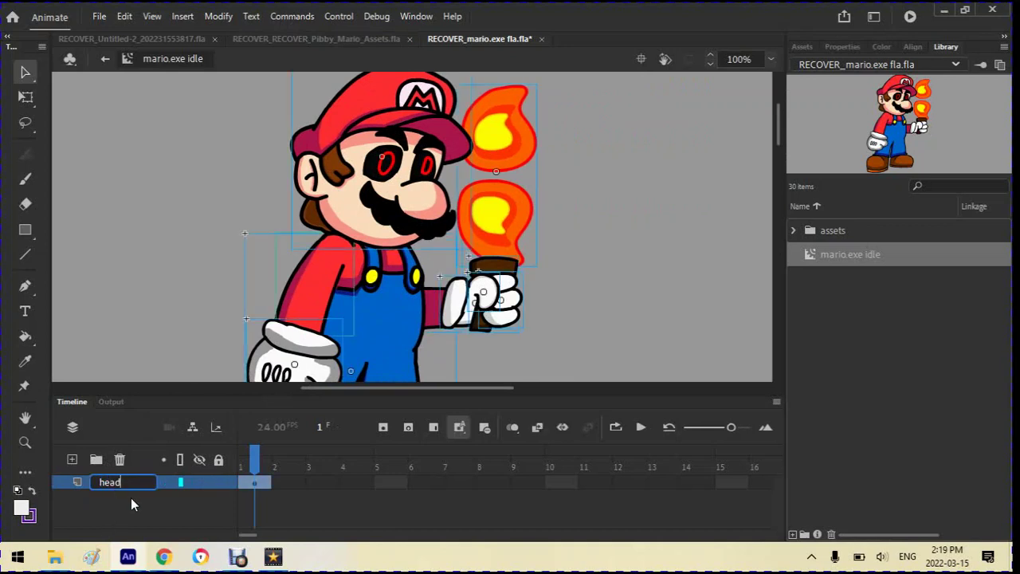
left_click(131, 497)
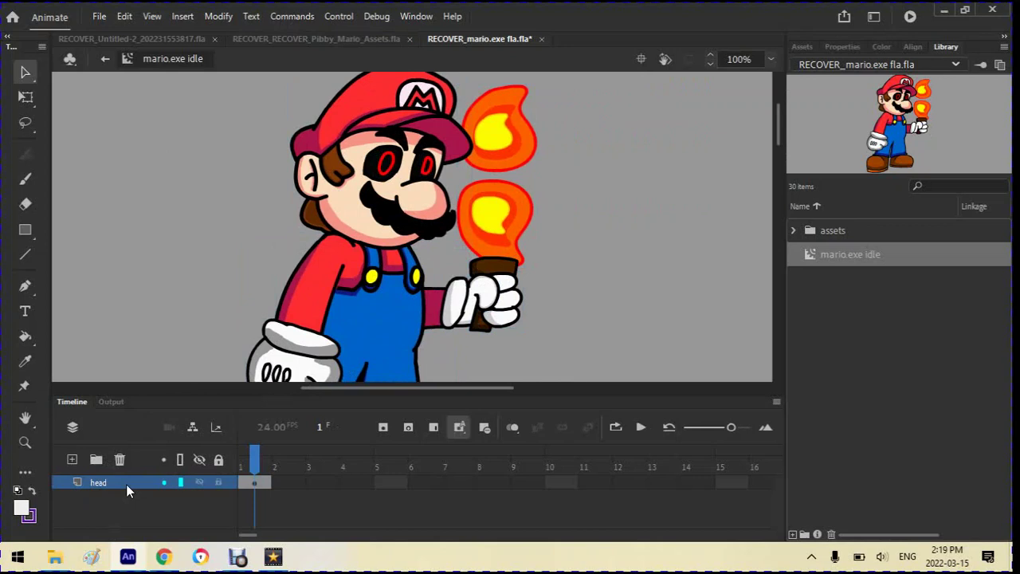
left_click_drag(207, 286, 166, 253)
left_click(25, 122)
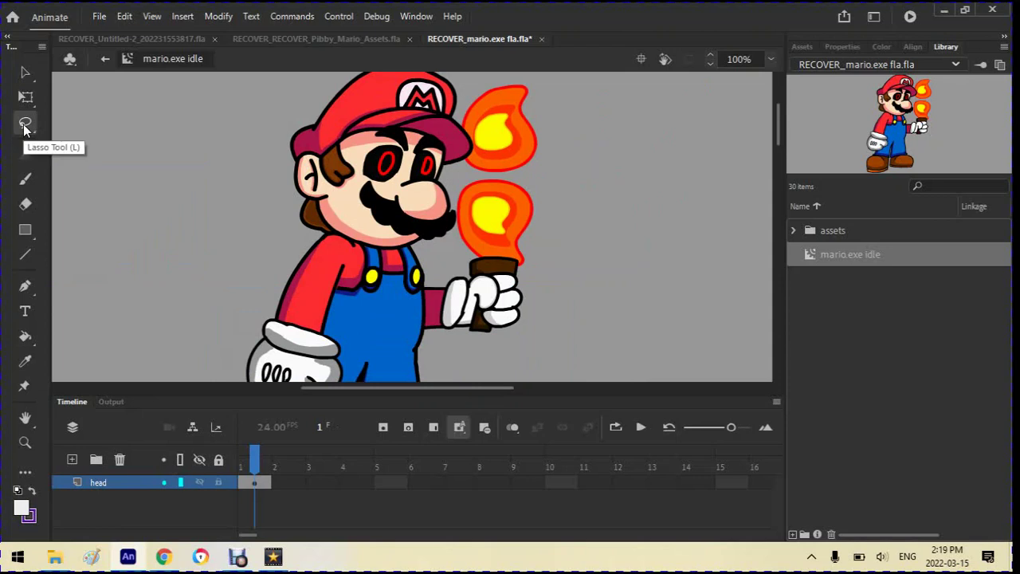
mouse_move(199, 255)
left_mouse_down()
mouse_move(436, 365)
mouse_move(287, 275)
mouse_move(419, 359)
mouse_move(394, 318)
mouse_move(509, 209)
mouse_move(482, 299)
left_mouse_up()
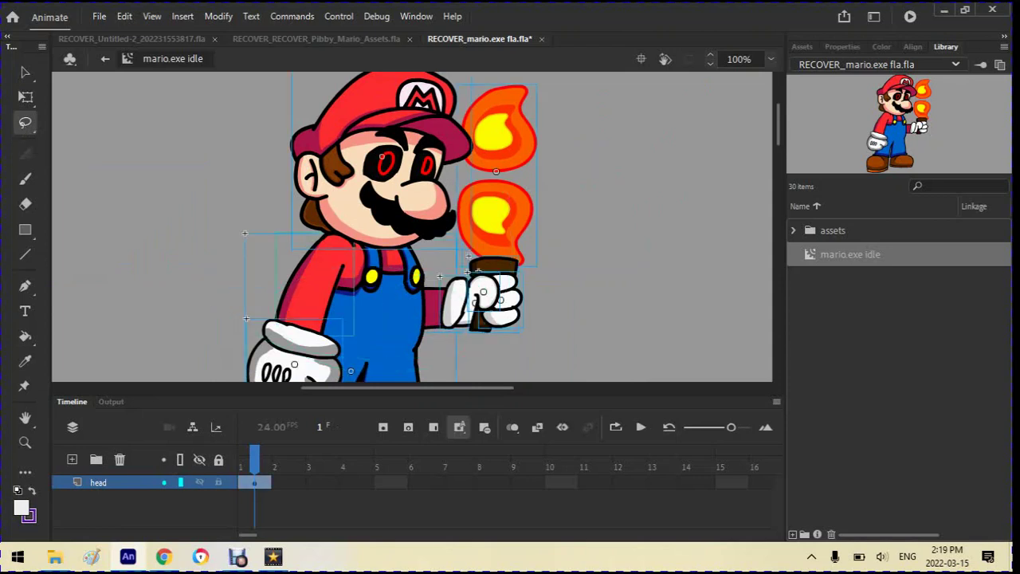
mouse_move(204, 294)
left_mouse_down()
mouse_move(379, 359)
mouse_move(467, 335)
mouse_move(491, 271)
mouse_move(507, 275)
mouse_move(502, 211)
mouse_move(508, 239)
left_mouse_up()
key("Escape")
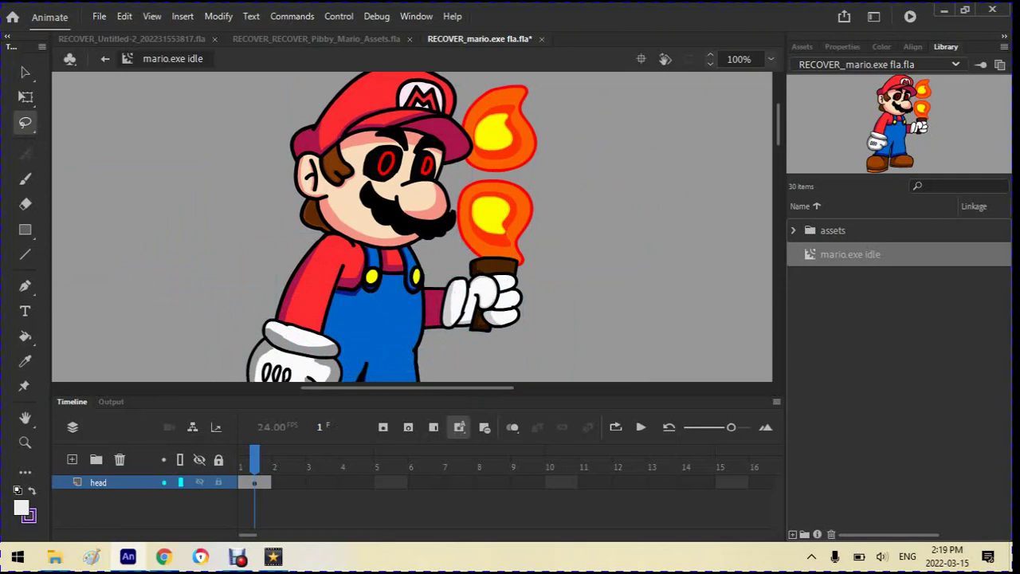
mouse_move(256, 254)
left_mouse_down()
mouse_move(484, 318)
mouse_move(278, 301)
left_mouse_up()
key("ctrl+shift+a")
Select all of Mario's parts except the head, including the torch and flames, and cut them from the head layer
left_click(22, 95)
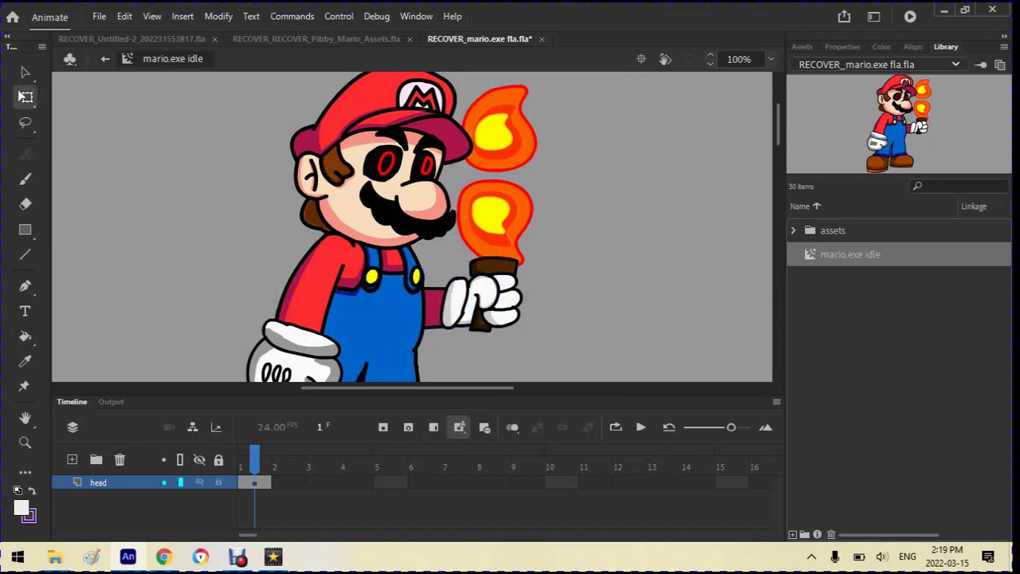
left_click_drag(567, 253, 271, 338)
scroll(271, 338, "down", 3)
scroll(390, 227, "up", 3)
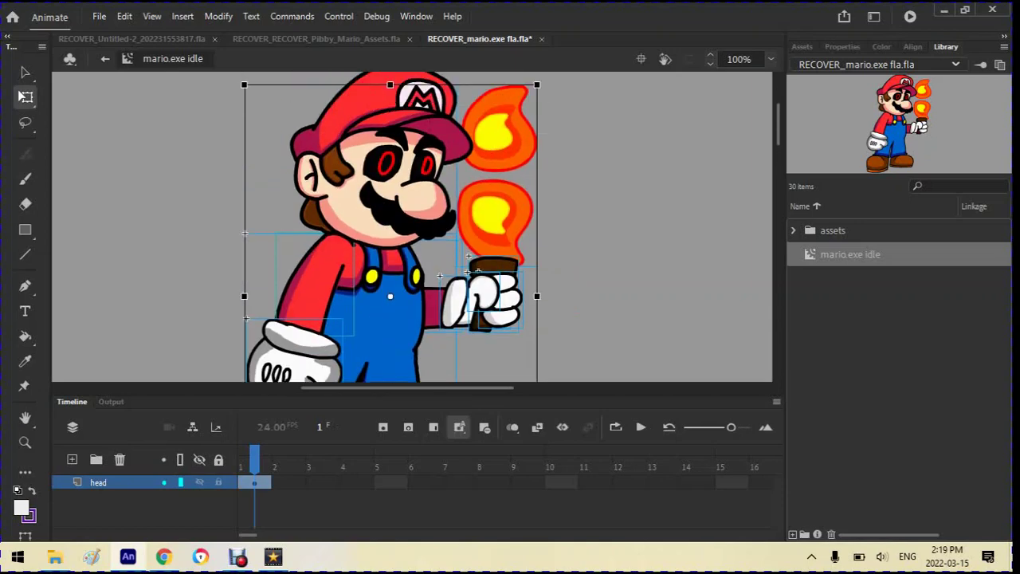
key("Delete")
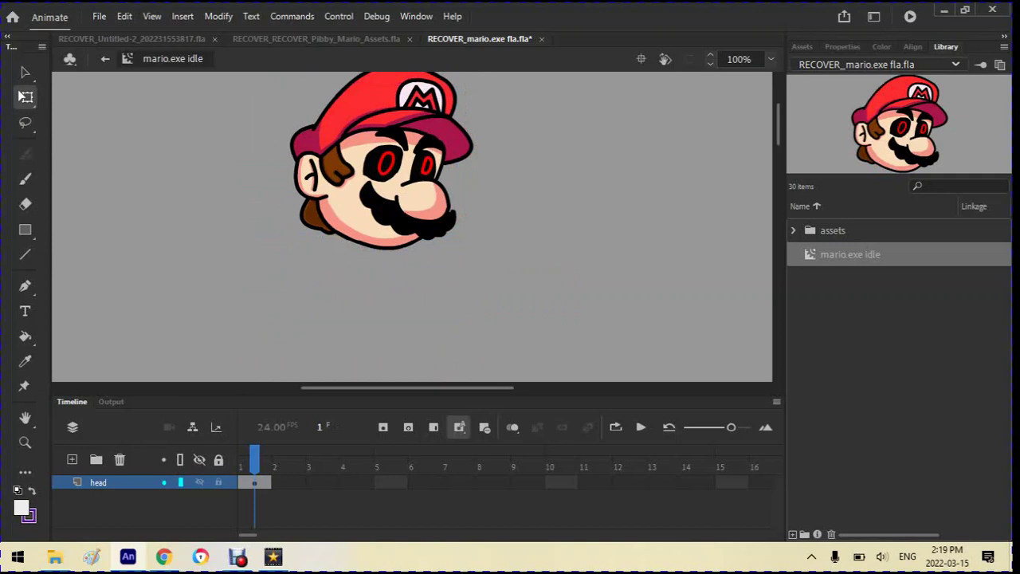
Add a new layer named body and place it below the head layer
left_click(71, 459)
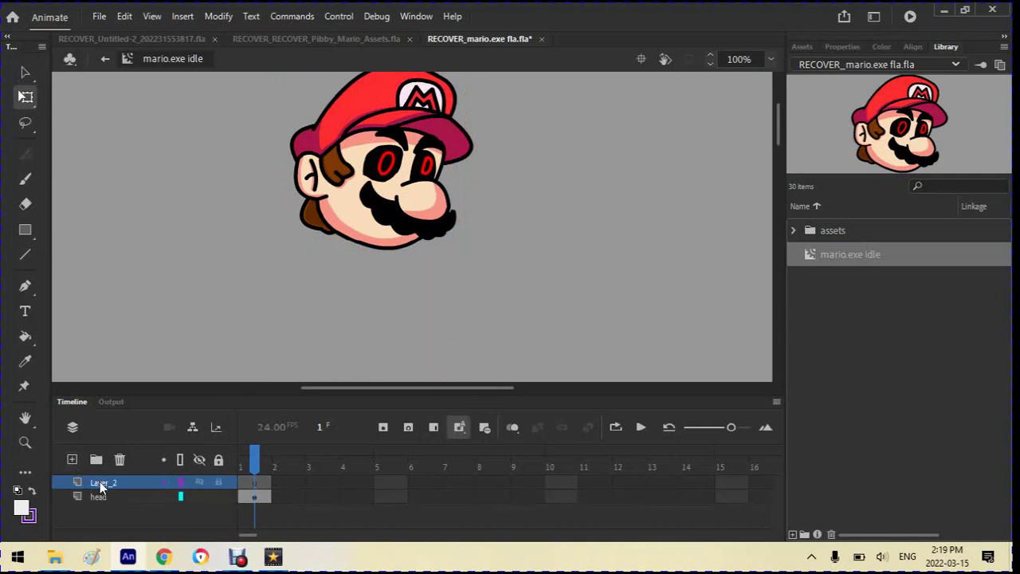
double_click(99, 481)
type("body")
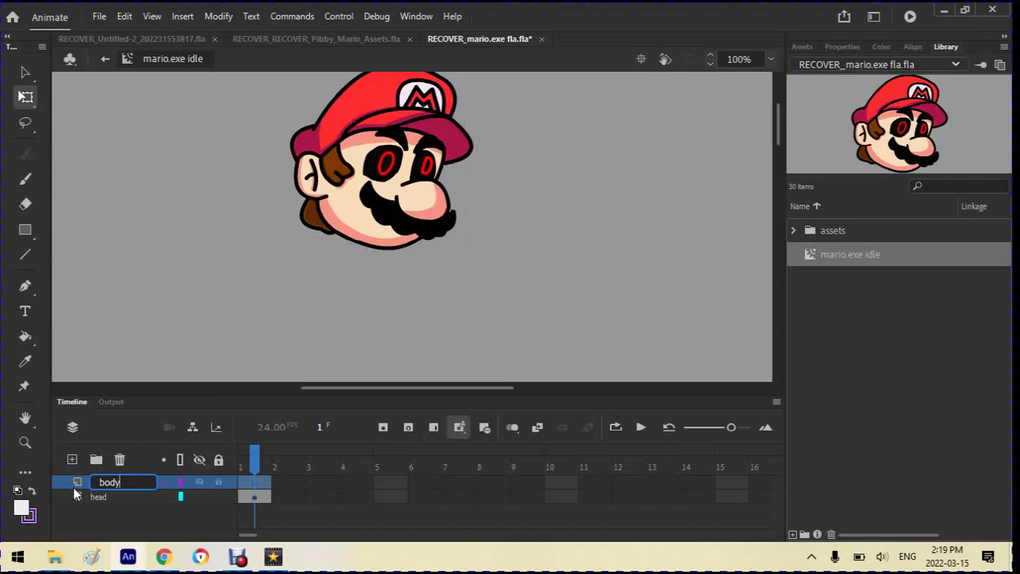
left_click_drag(78, 488, 74, 504)
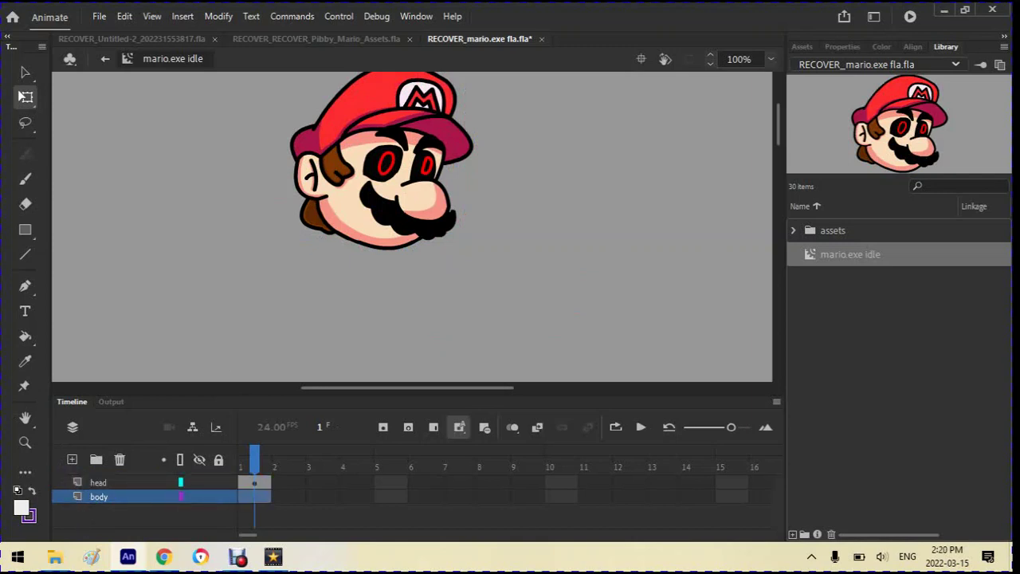
Paste the cut parts into the body layer and move them so the neck and shoulders line up beneath the head
key("ctrl+v")
scroll(310, 305, "down", 2)
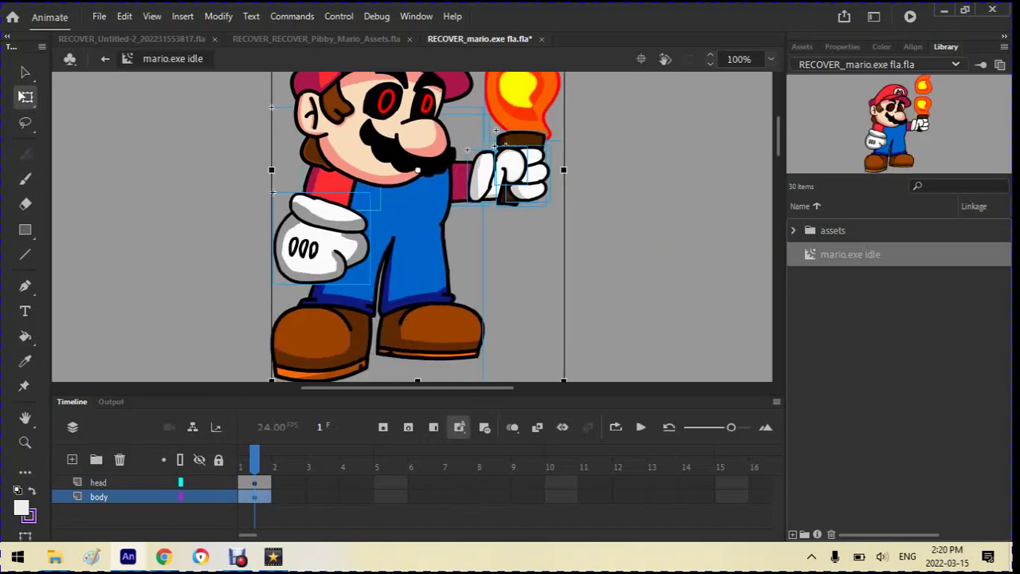
left_click_drag(406, 239, 380, 303)
left_click(216, 335)
Add a new layer named face above the head layer
scroll(411, 226, "up", 3)
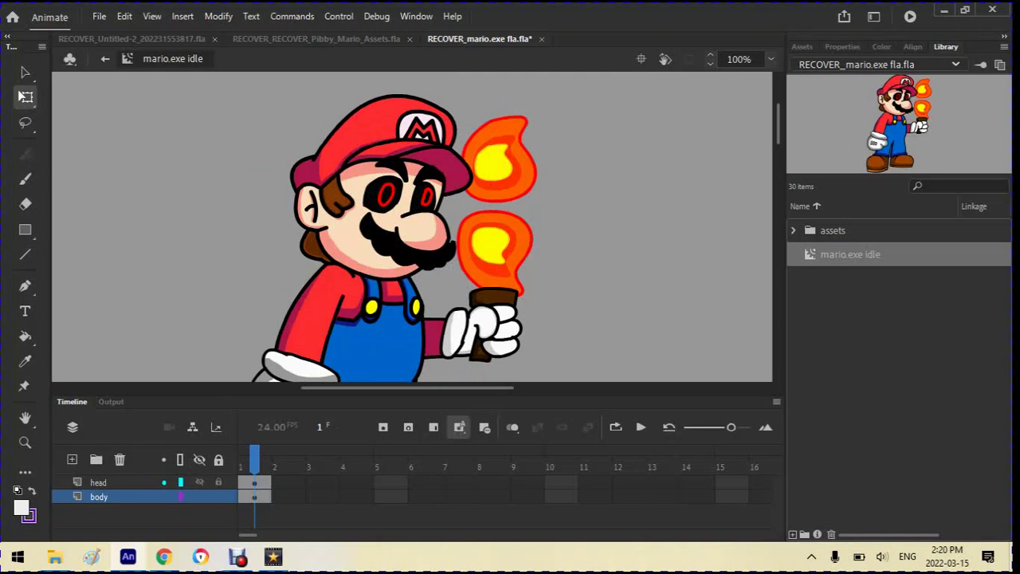
left_click(96, 482)
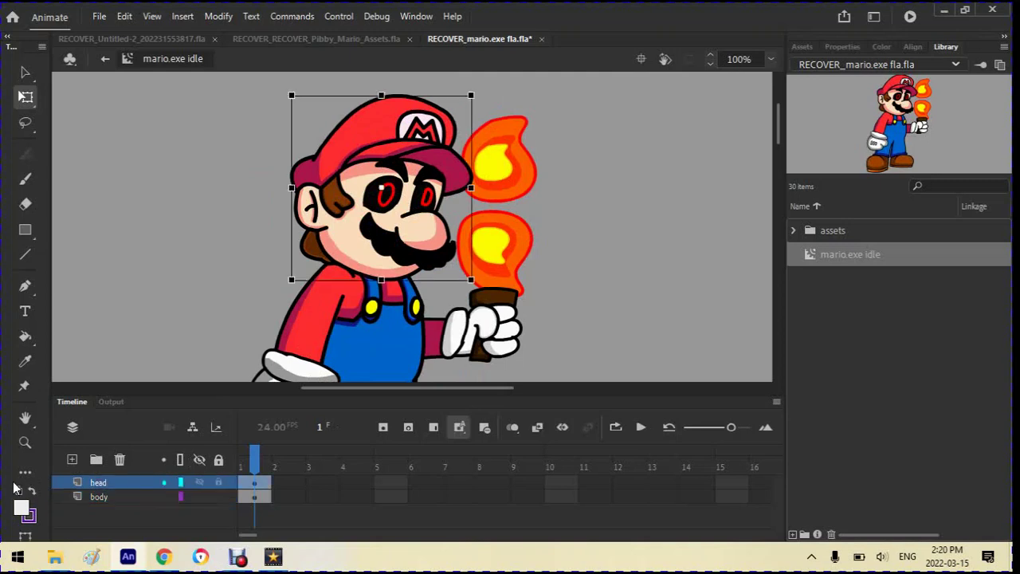
left_click(72, 459)
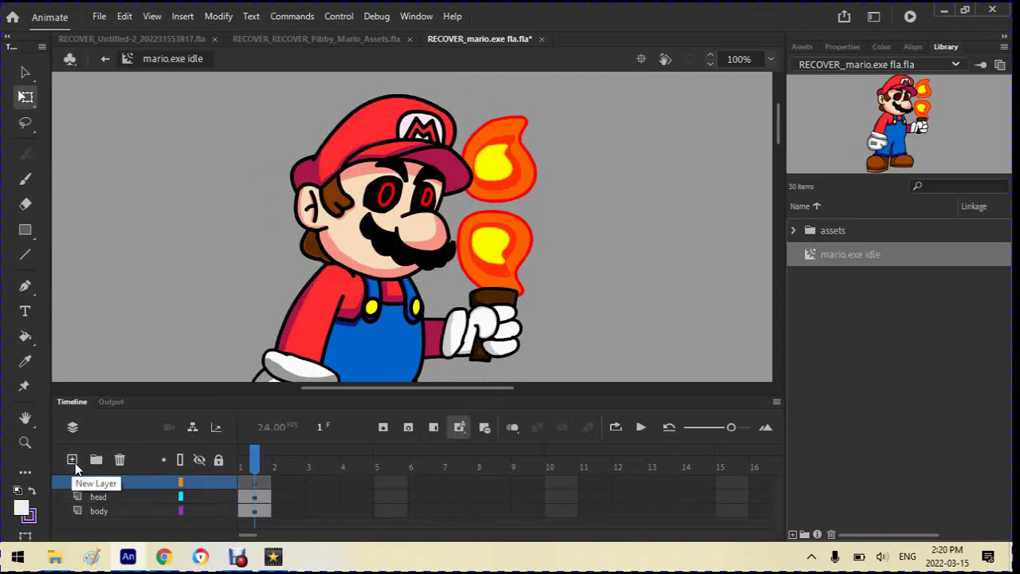
double_click(101, 483)
type("f")
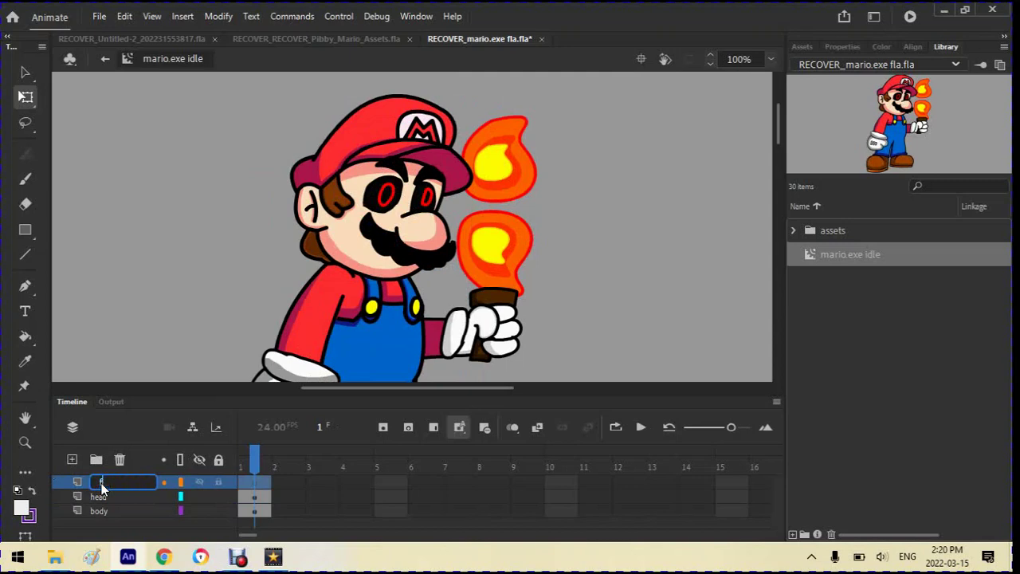
type("ace")
key("Return")
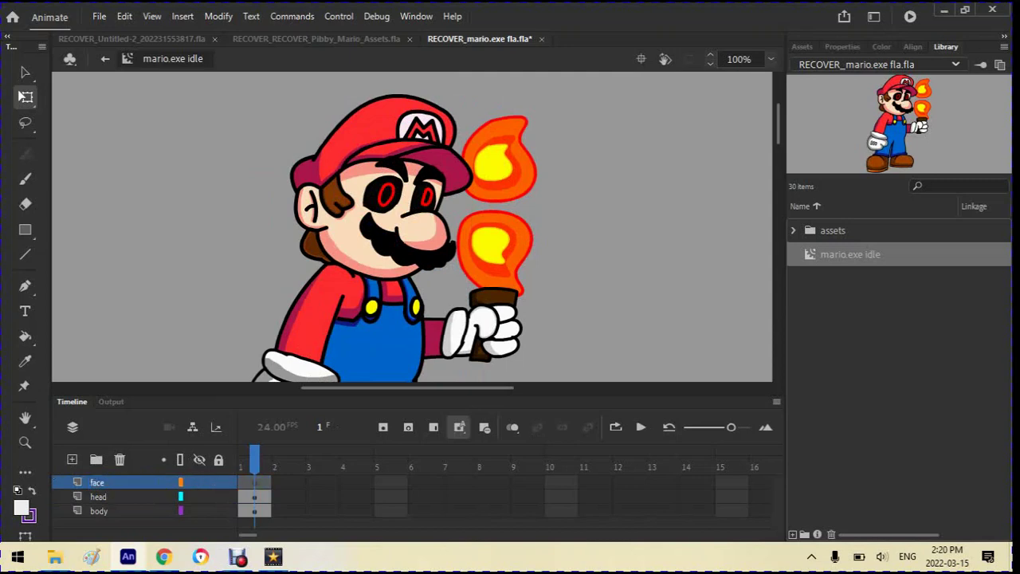
Hide the body layer and break the head graphic instance apart into its separate pieces
scroll(396, 204, "up", 4)
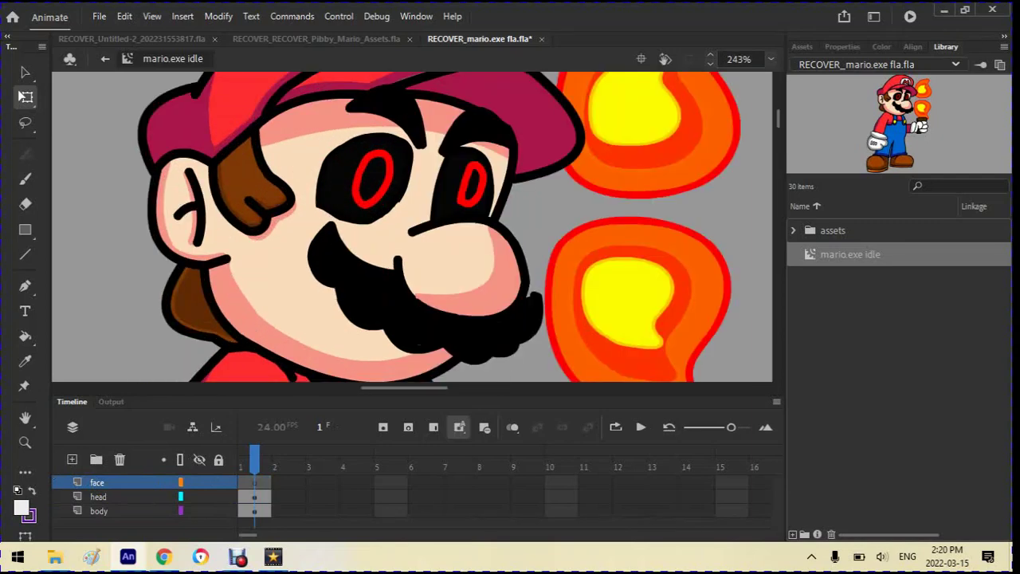
left_click(364, 200)
scroll(364, 200, "down", 2)
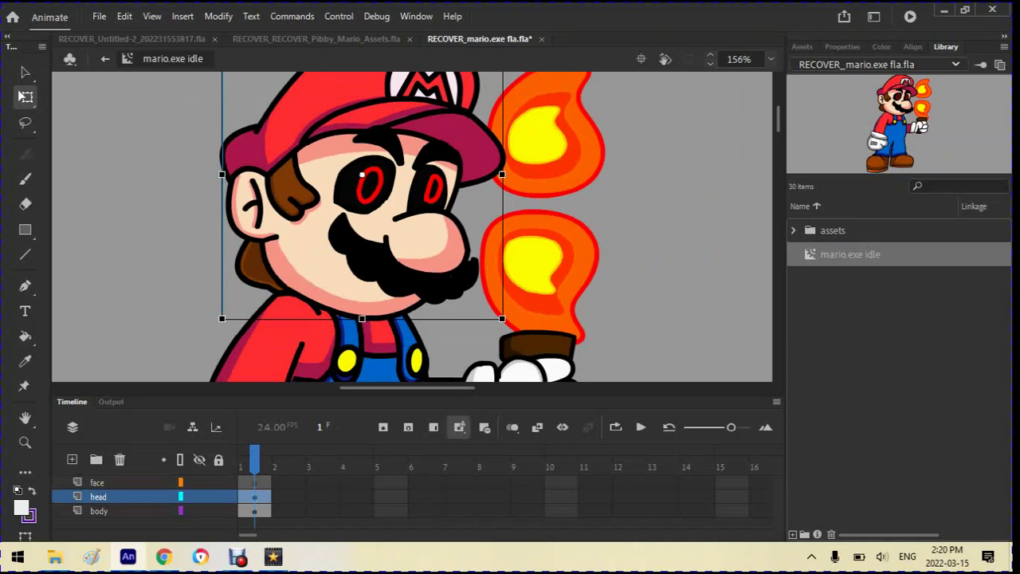
left_click(839, 50)
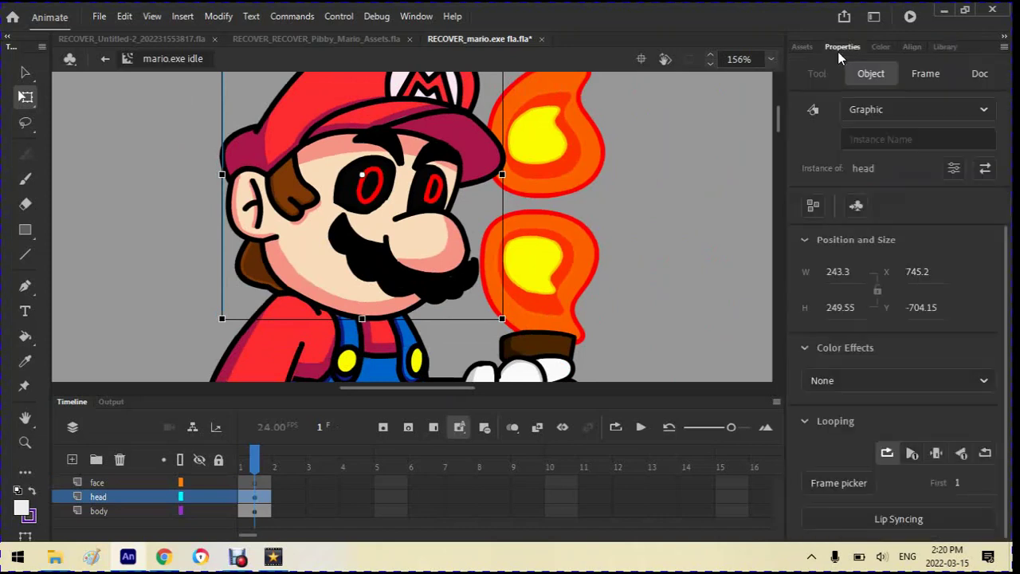
left_click(198, 512)
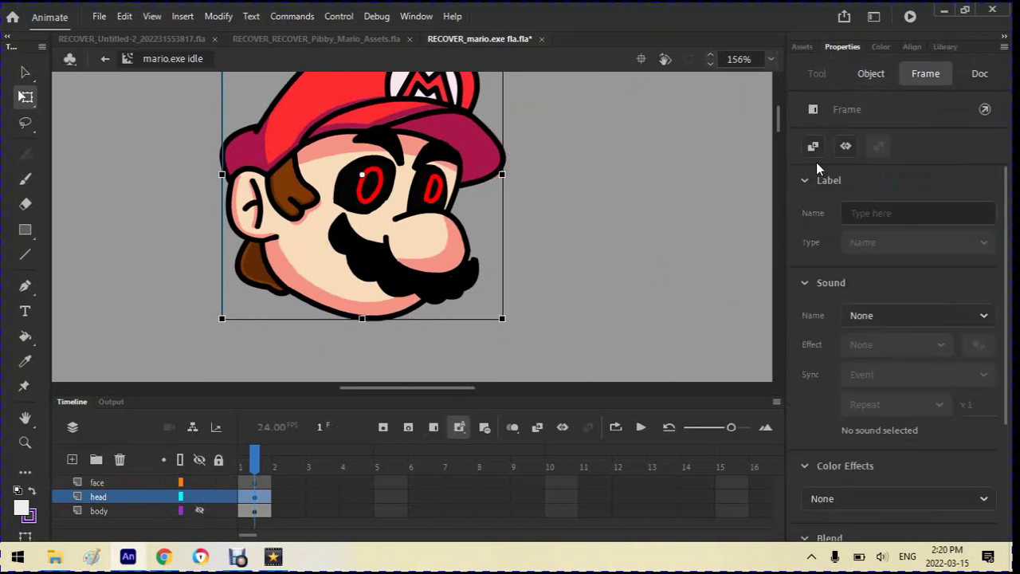
left_click(864, 73)
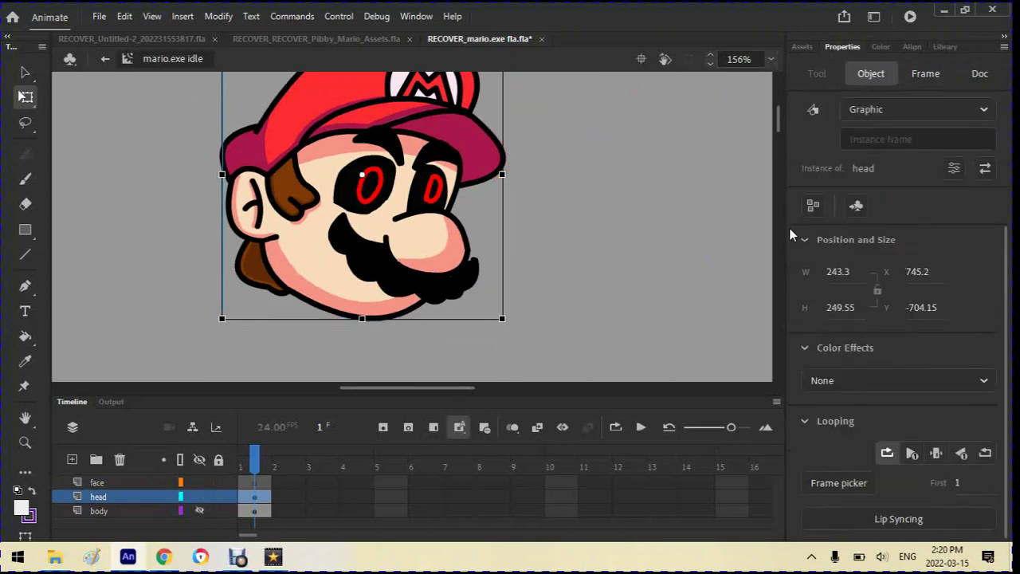
left_click(810, 208)
key("Escape")
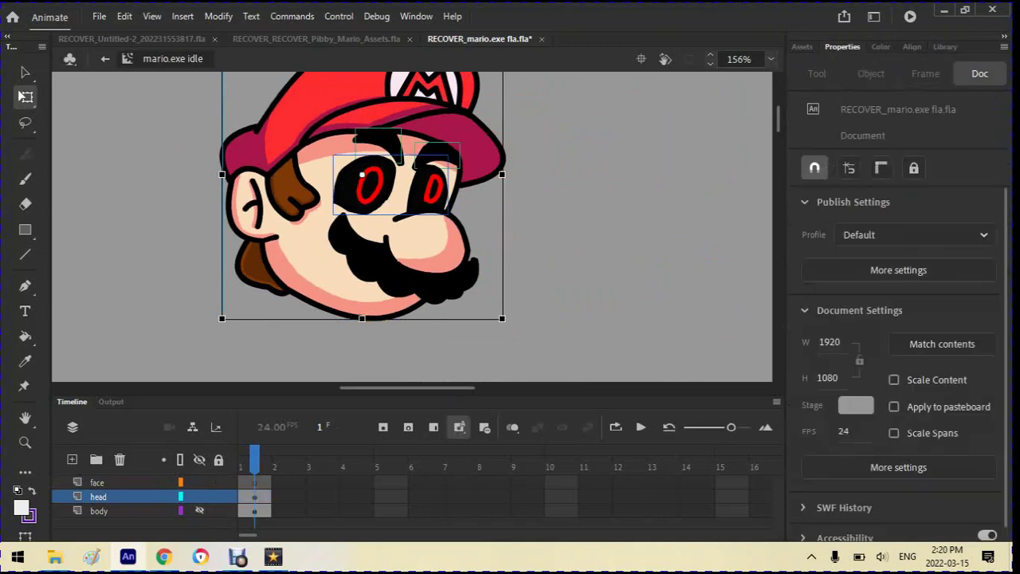
Convert the whole head group, without the eyes and eyebrows, into a graphic symbol named head
key("ctrl+a")
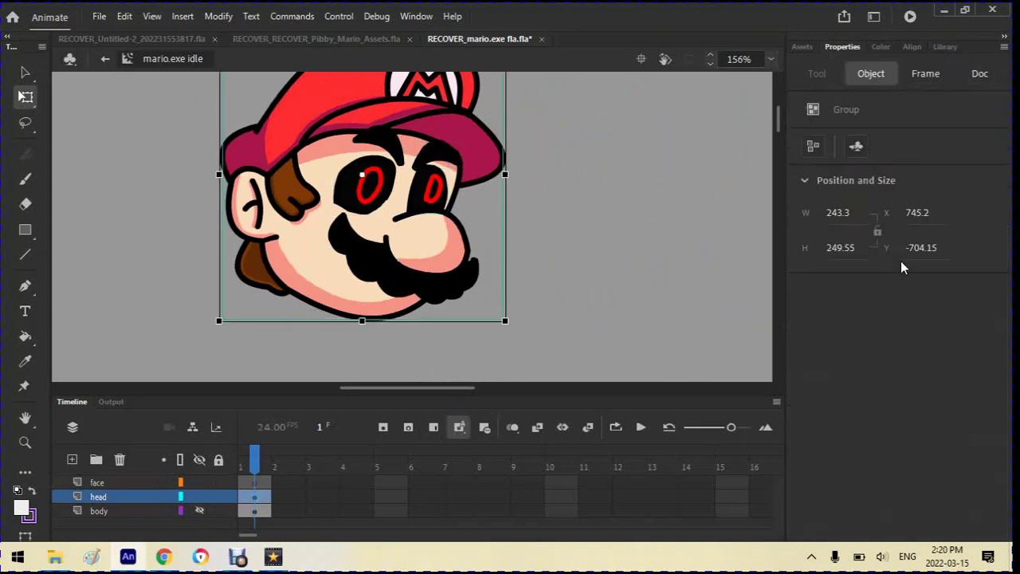
left_click(856, 147)
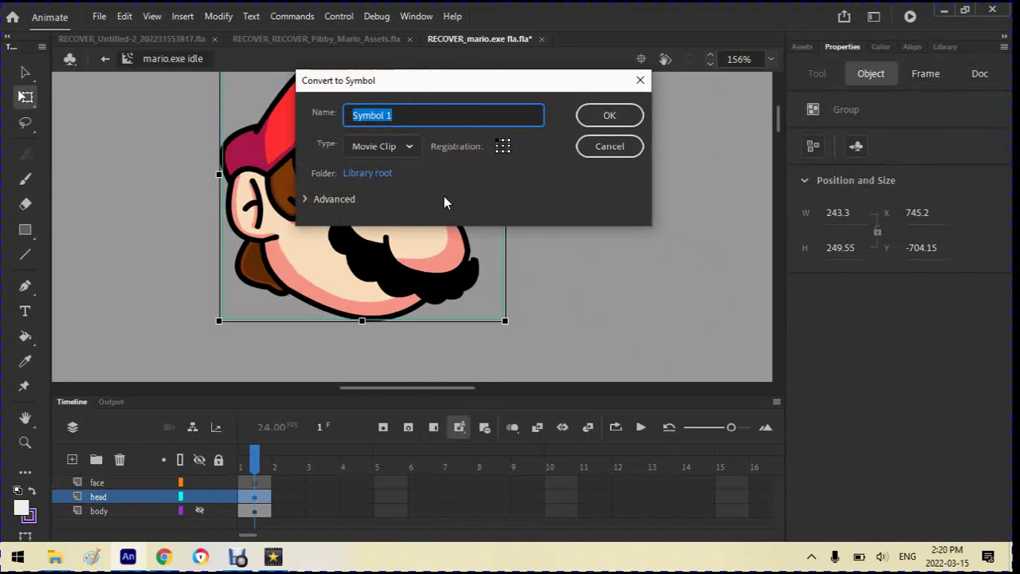
left_click(371, 146)
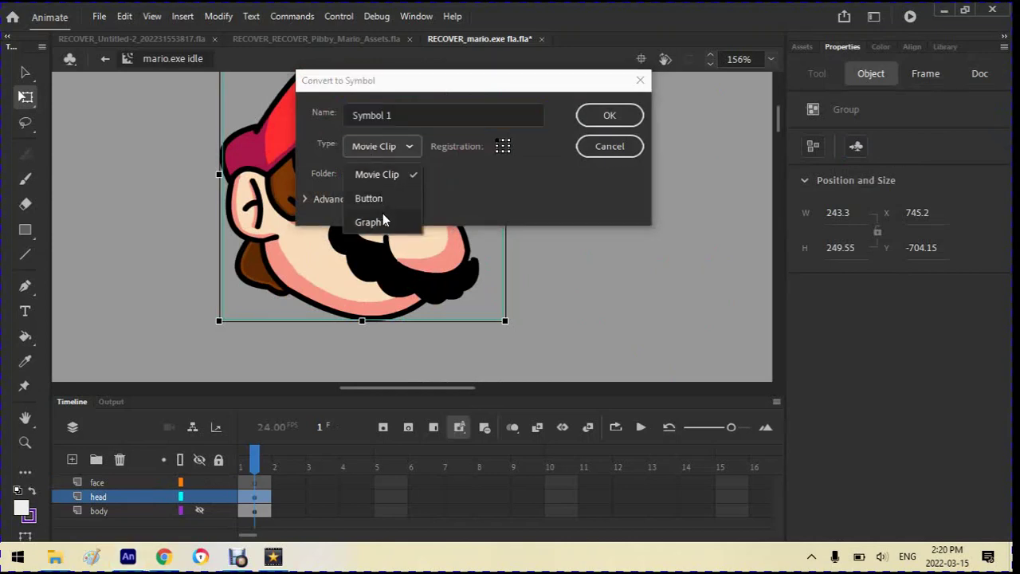
left_click(382, 220)
left_click(340, 120)
type("head")
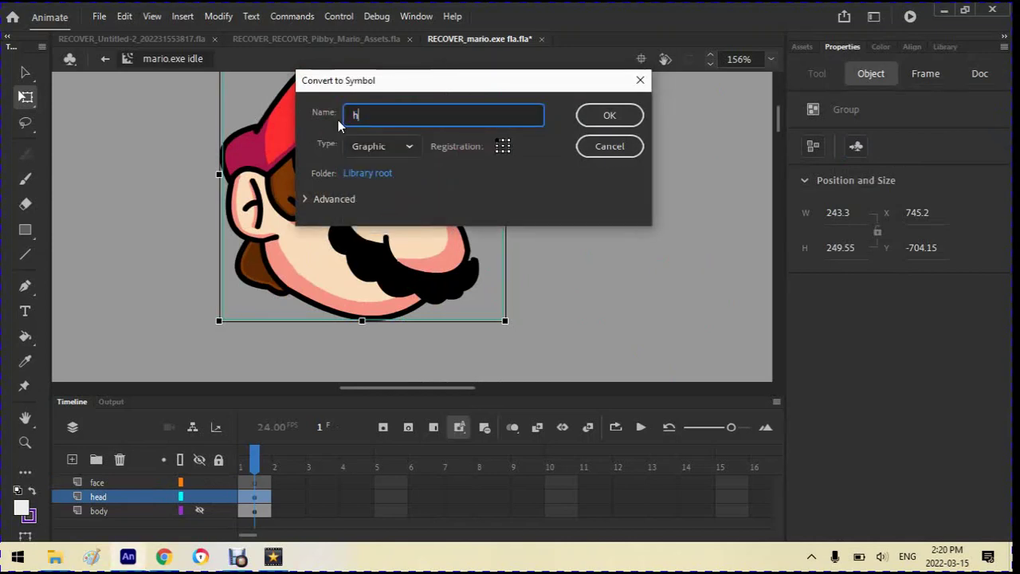
left_click(629, 117)
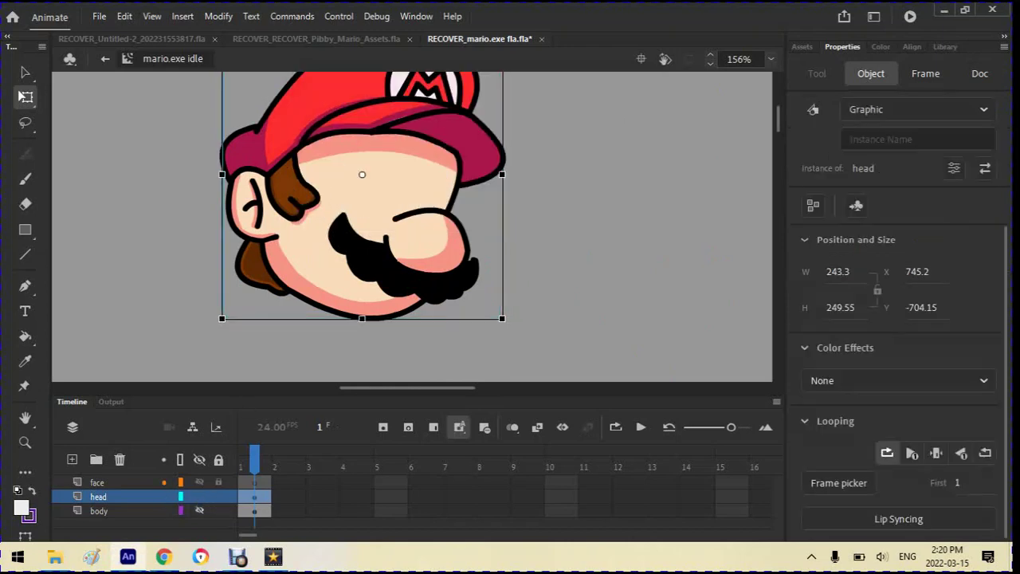
Move the head graphic aside to isolate the eyes and eyebrows, and convert them into a graphic symbol named face
left_click_drag(220, 168, 505, 168)
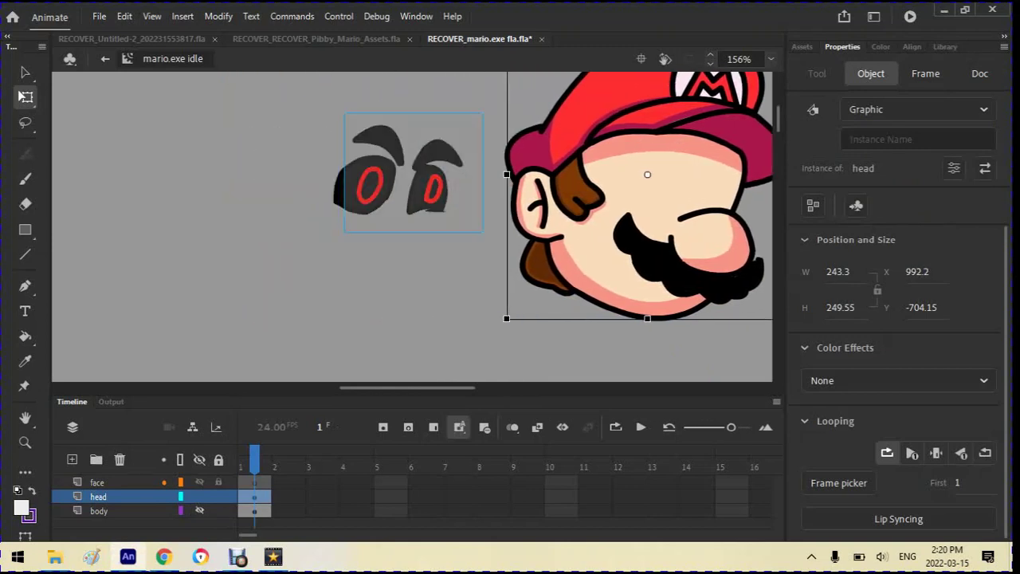
left_click(398, 171)
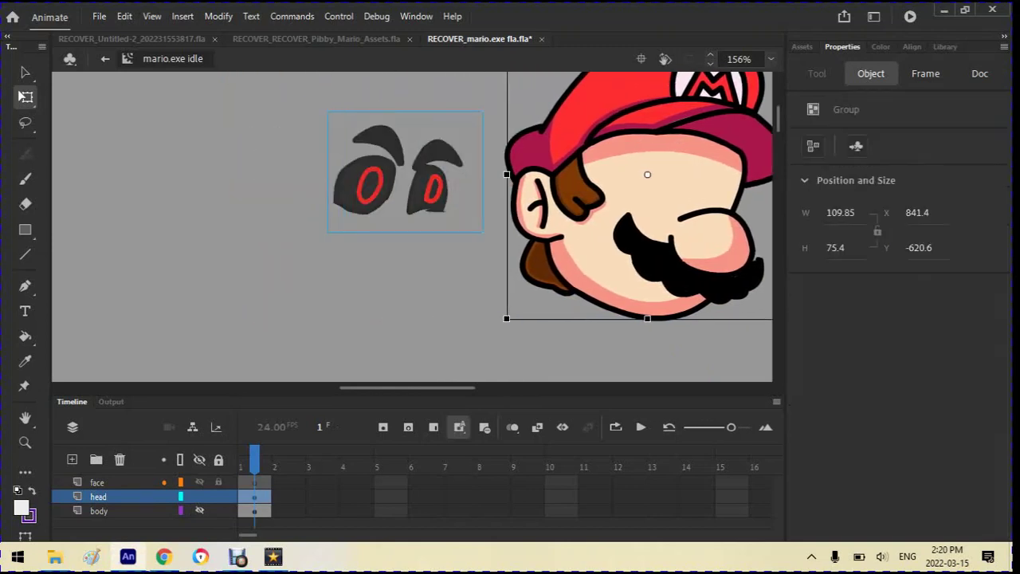
left_click(855, 146)
type("face")
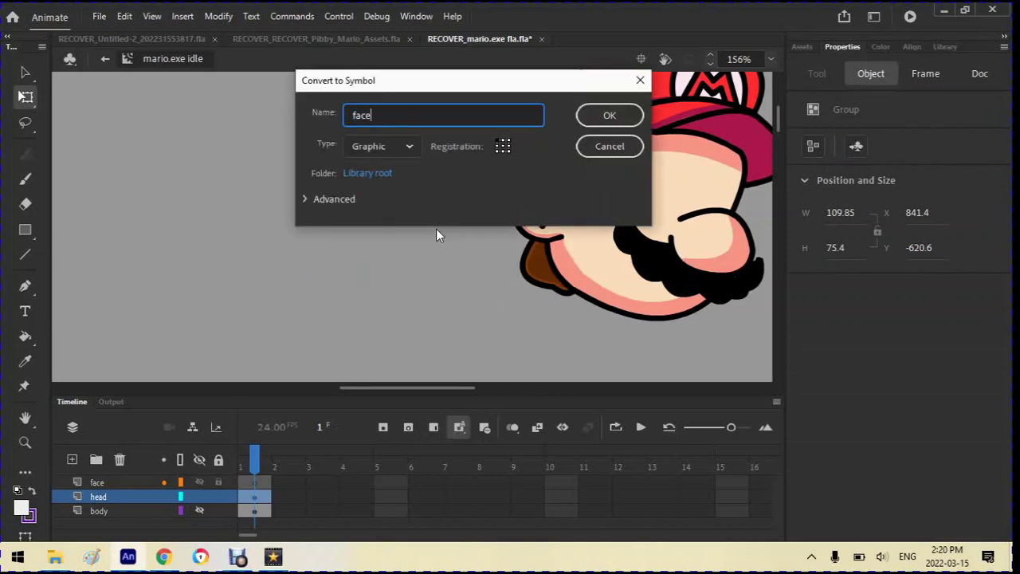
left_click(607, 113)
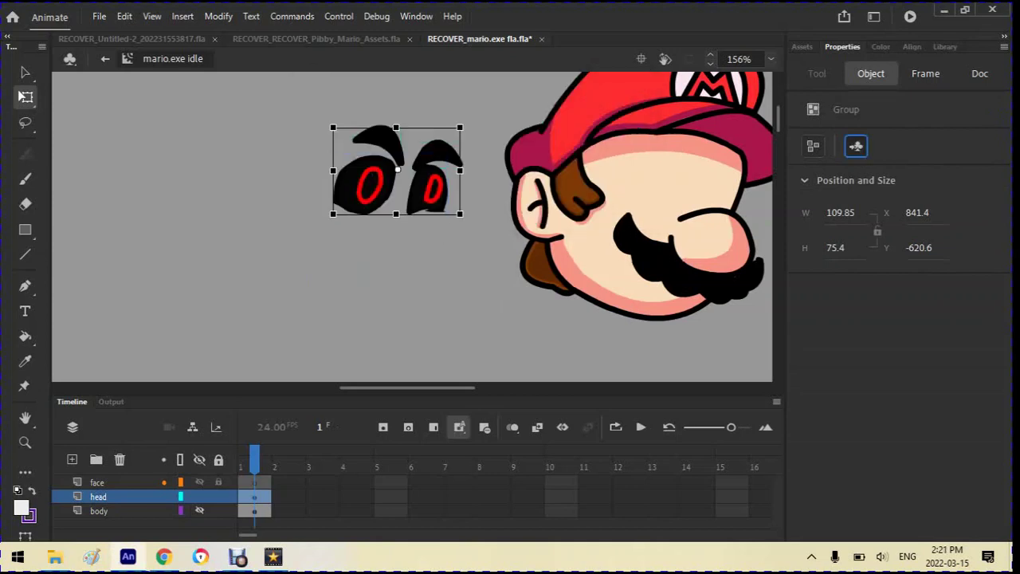
Move the head graphic horizontally back beneath the face graphic so the eyes and eyebrows sit correctly under the cap
double_click(500, 170)
left_click_drag(495, 168, 361, 168)
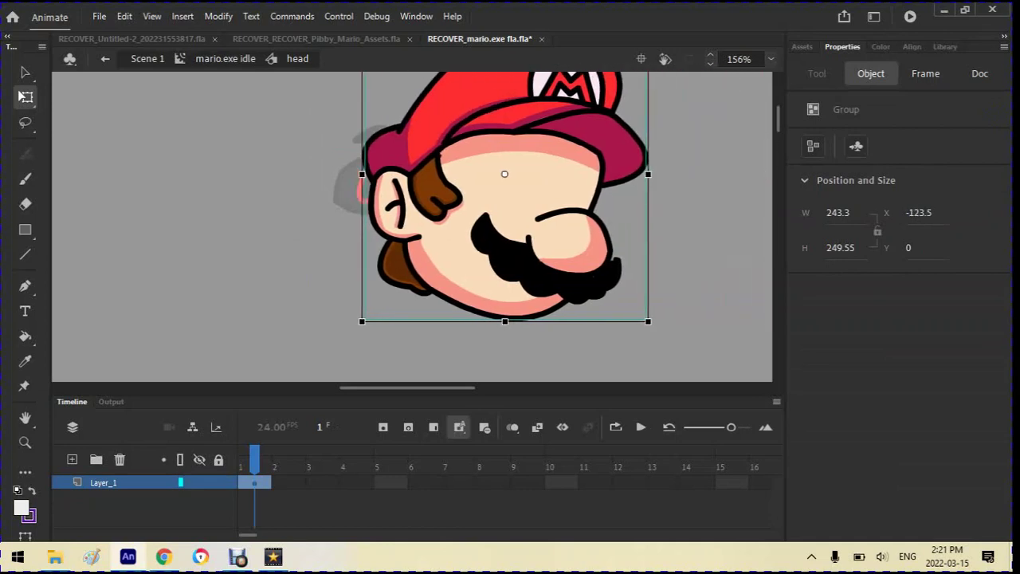
key("Escape")
key("shift+Left")
key("shift+Left")
key("shift+Left")
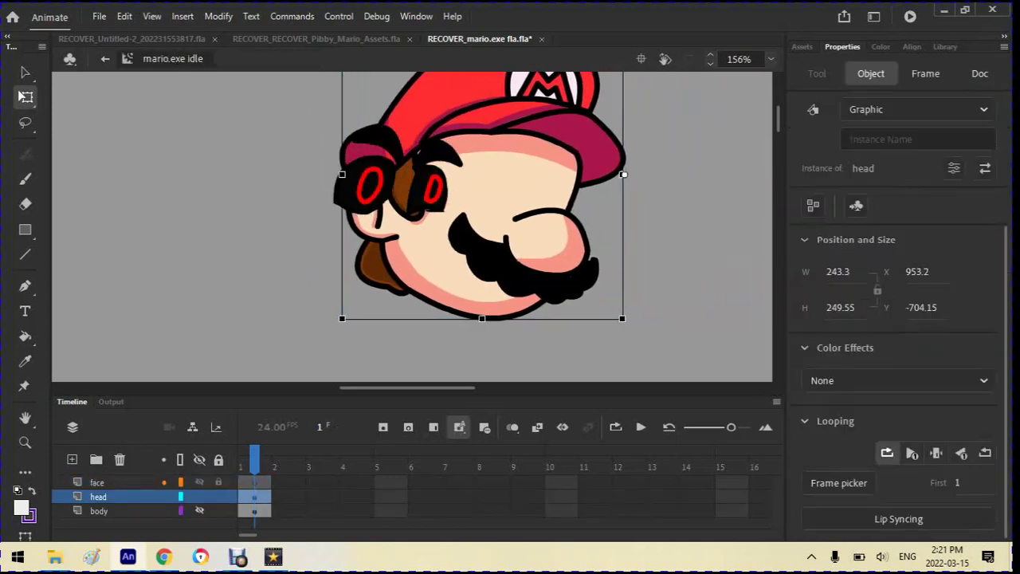
key("Left")
key("Left")
key("Left")
key("Left")
key("Left")
key("Left")
key("Left")
key("Left")
key("Left")
key("Left")
key("Left")
key("Left")
key("Left")
key("Left")
key("Left")
key("Left")
key("Left")
key("Left")
key("Left")
key("Left")
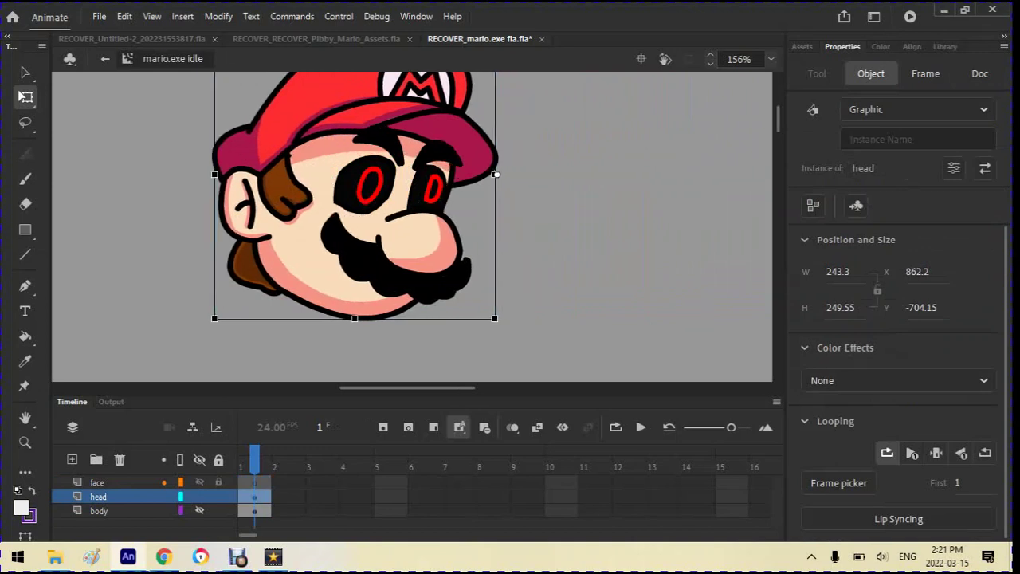
key("Right")
key("Right")
key("Right")
key("Right")
key("Right")
key("Right")
key("Right")
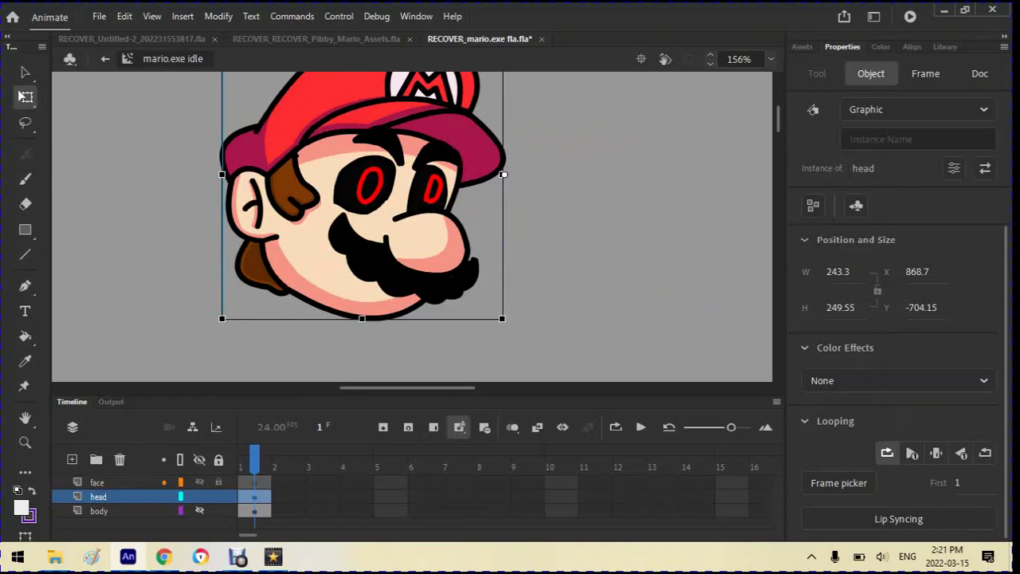
Transfer the face graphic from the head layer to the face layer and position its eyes and eyebrows on the head
left_click(369, 185)
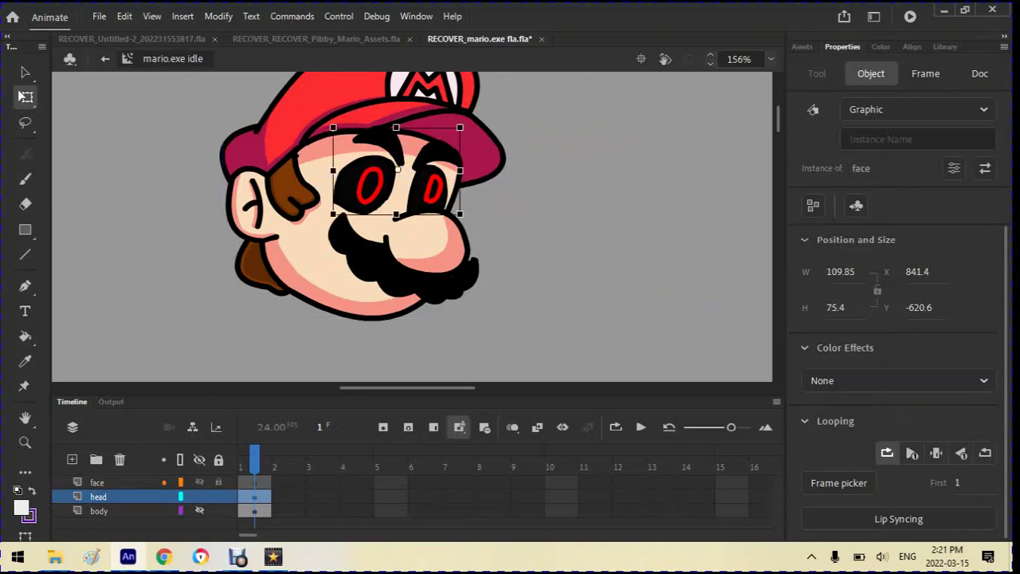
key("Delete")
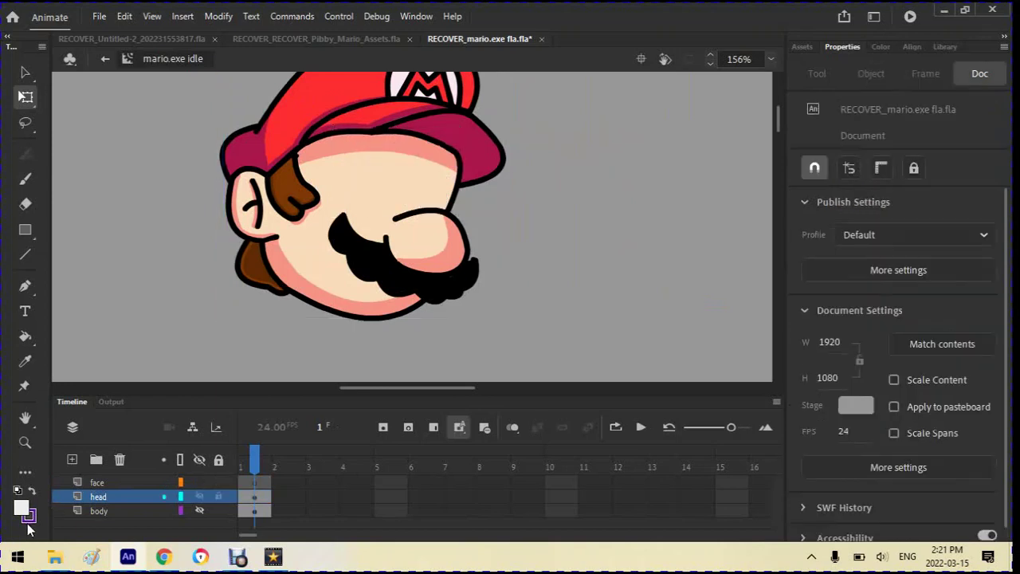
left_click(101, 483)
key("ctrl+shift+v")
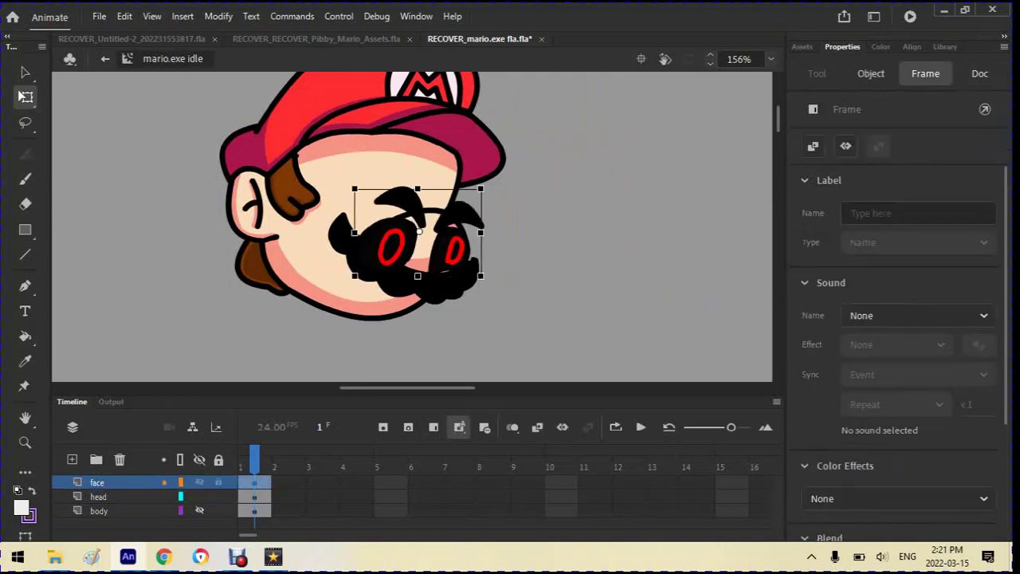
left_click_drag(390, 247, 369, 187)
key("ctrl+minus")
key("ctrl+minus")
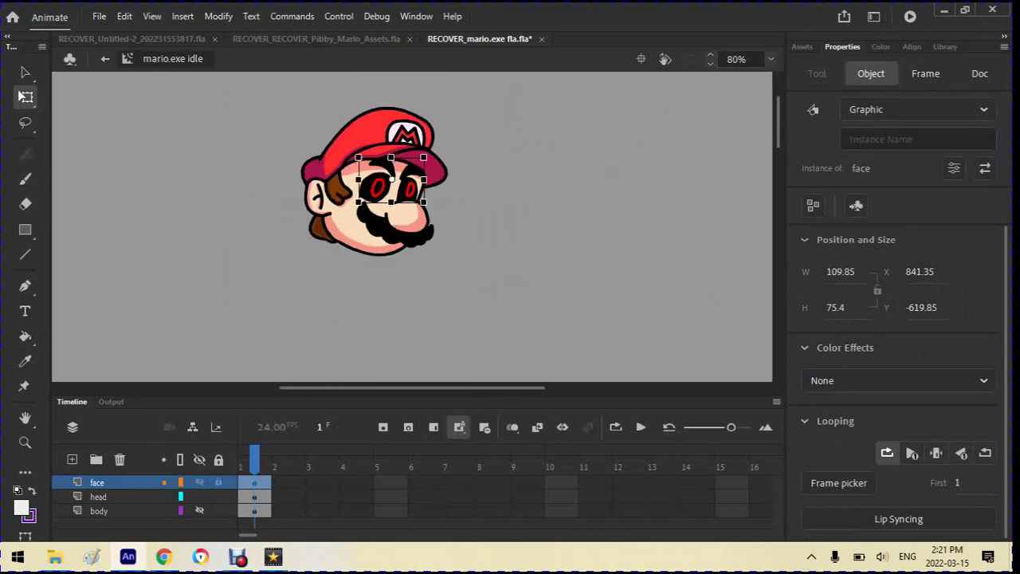
Deselect the face graphic and make the body layer visible again
key("ctrl+shift+a")
left_click(199, 510)
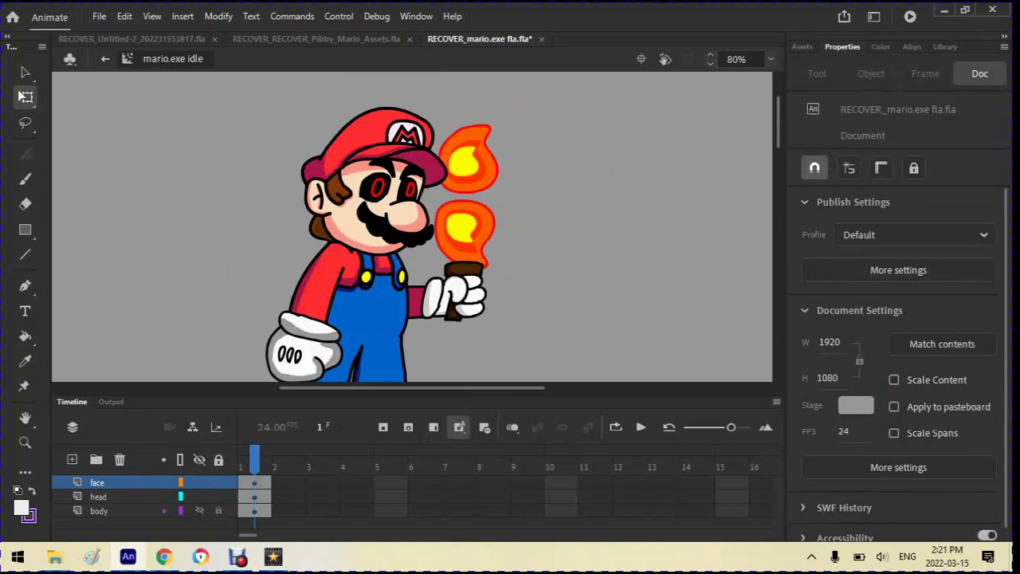
scroll(411, 227, "down", 3)
key("ctrl+equal")
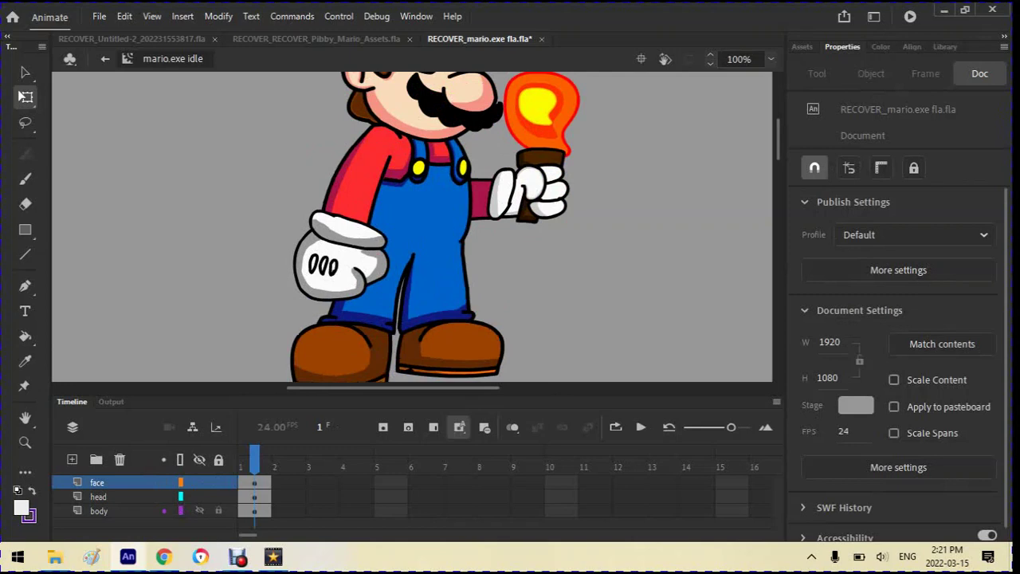
Cut the hanging arm's sleeve and gloved hand out of the body layer
left_click(355, 239)
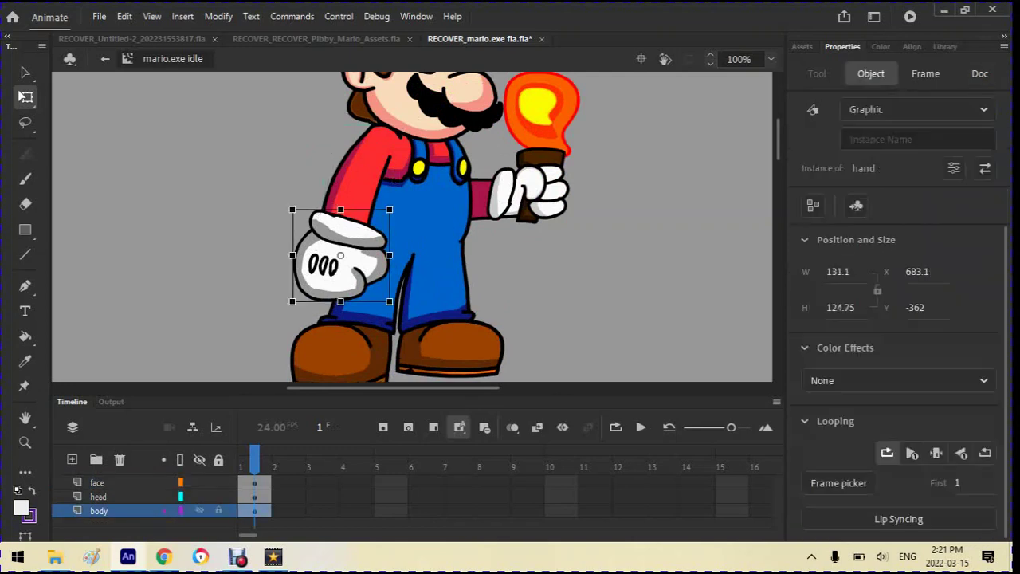
scroll(532, 196, "up", 1)
scroll(412, 227, "up", 2)
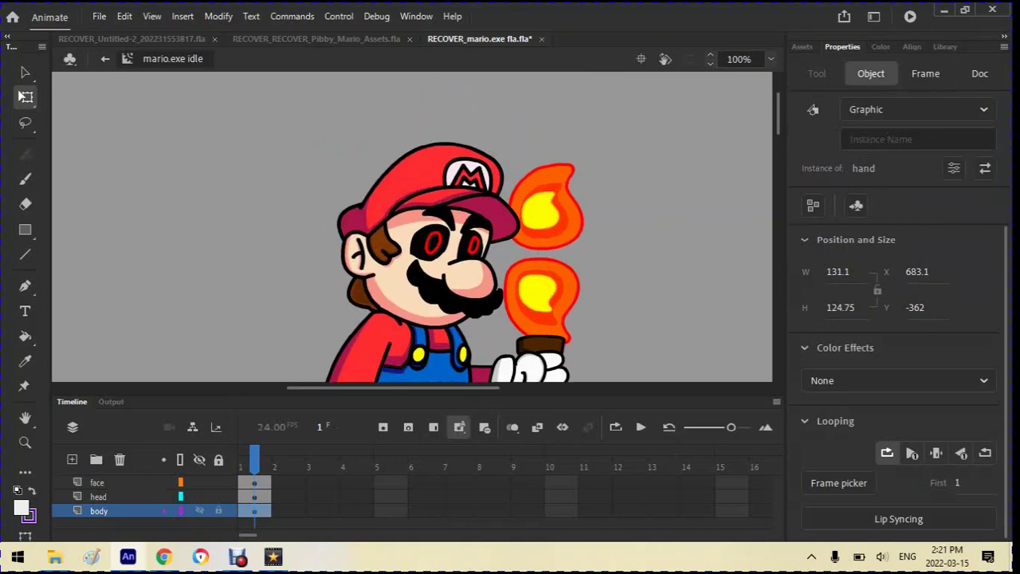
left_click(540, 211)
scroll(412, 227, "down", 2)
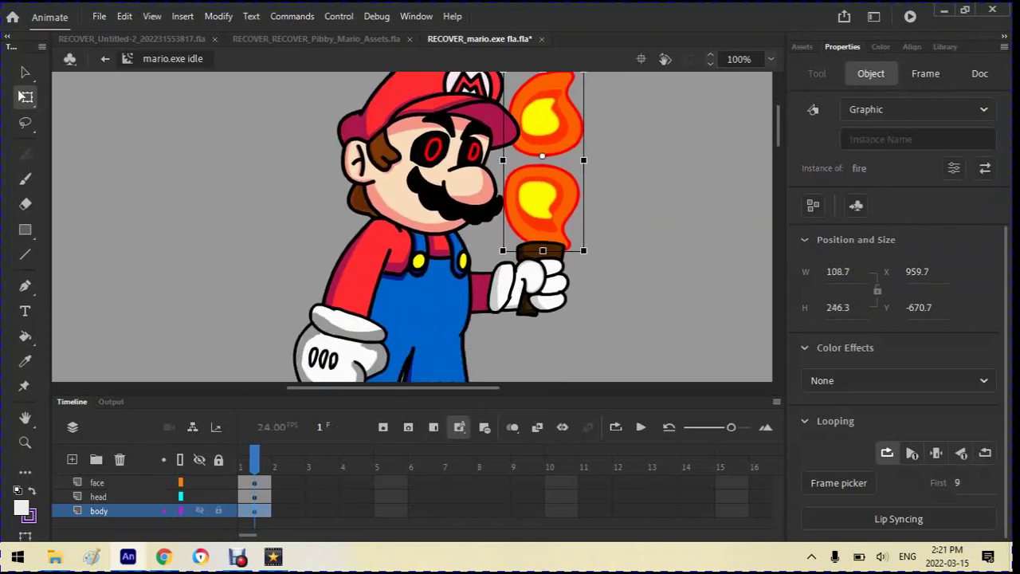
scroll(582, 154, "down", 3)
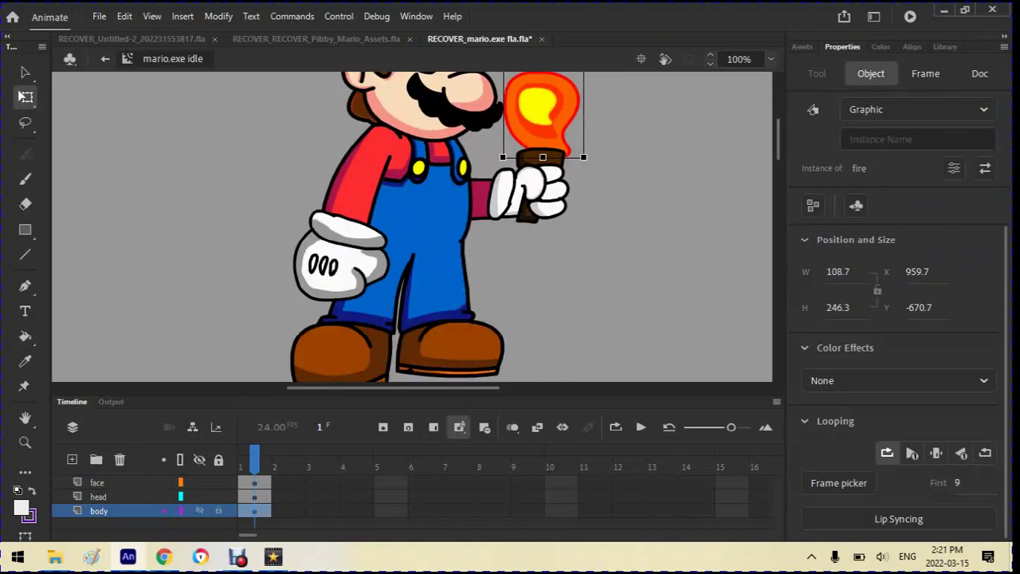
key("Escape")
left_click_drag(243, 210, 329, 234)
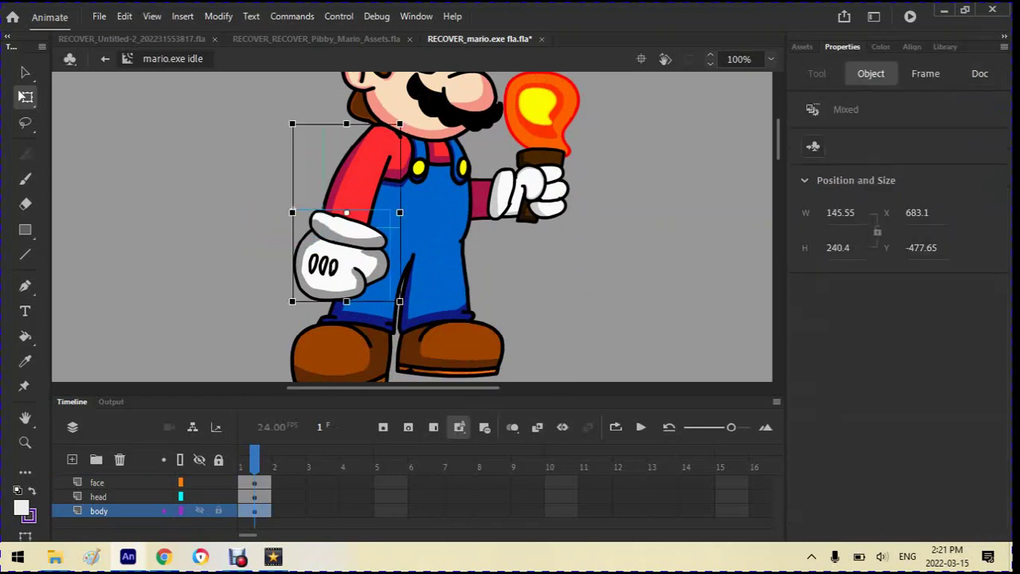
key("Delete")
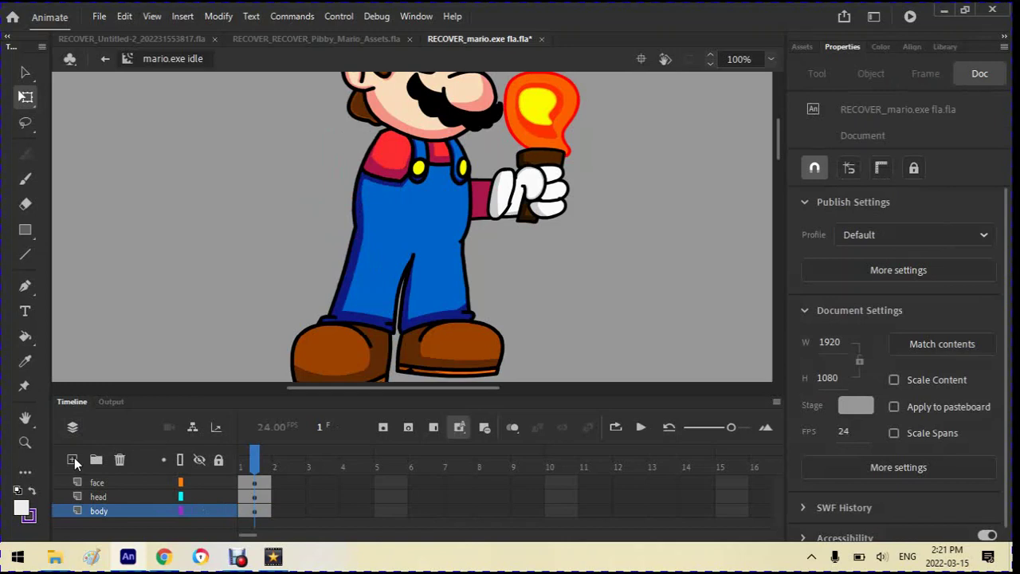
Add a new layer named arm_1 between the head and body layers
left_click(71, 459)
double_click(101, 513)
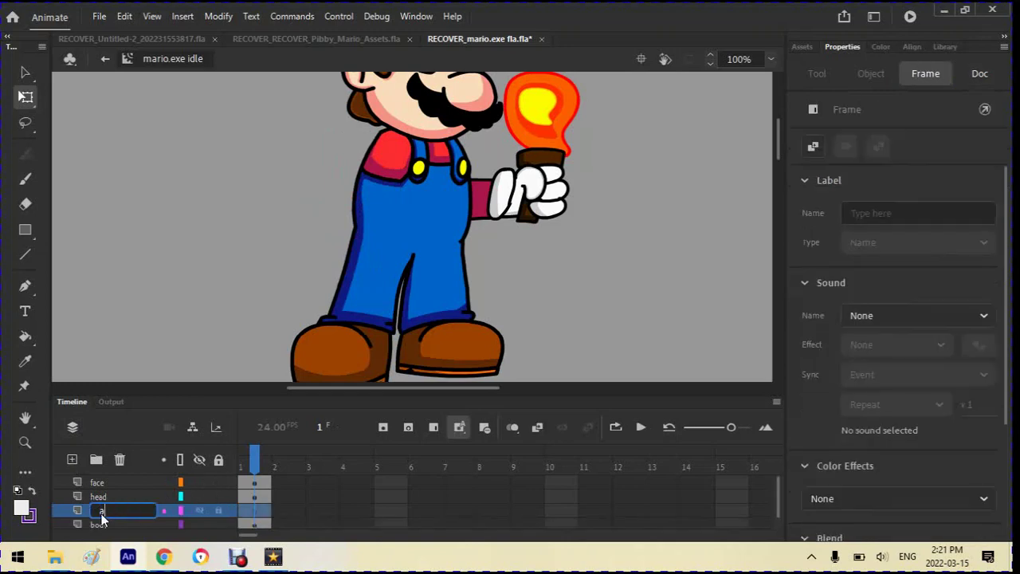
type("arm 1")
key("Return")
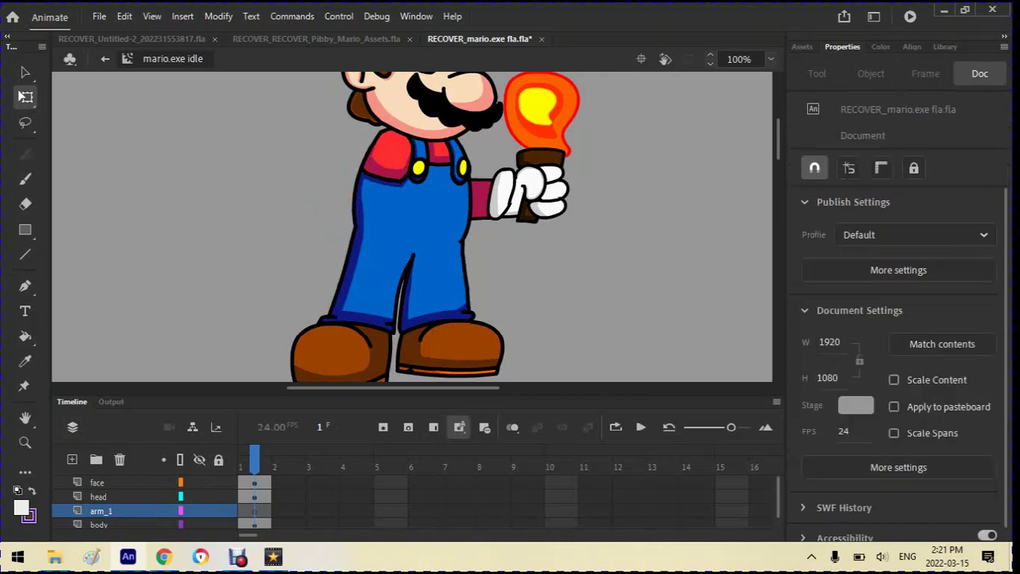
Paste the cut sleeve and gloved hand into the arm_1 layer and align them with the shoulder
key("ctrl+shift+v")
left_click_drag(417, 271, 351, 250)
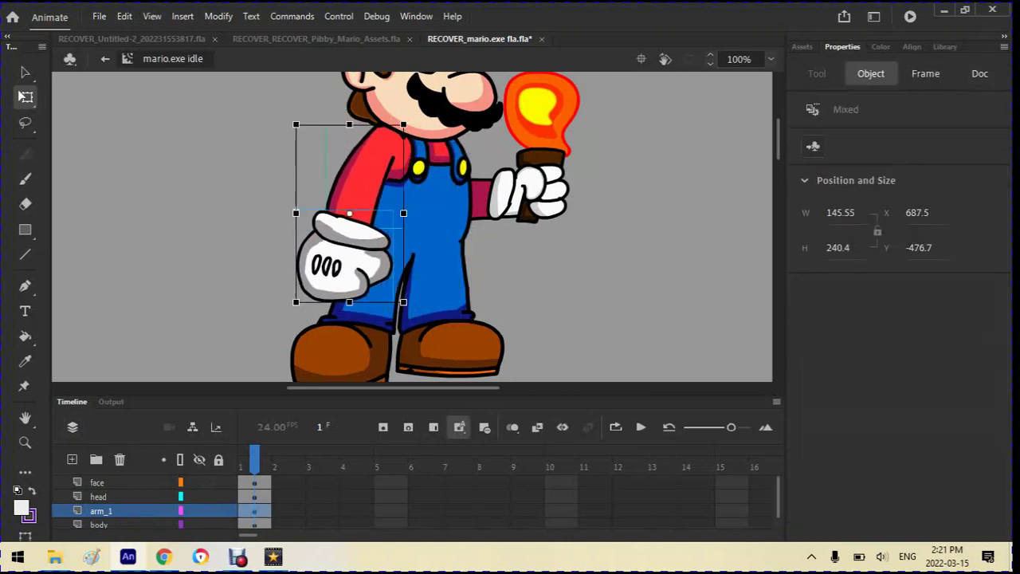
key("ctrl+shift+a")
Examine the assembled figure, including the hanging glove, the torch-holding hand and the legs
scroll(422, 182, "up", 2)
scroll(422, 182, "down", 5)
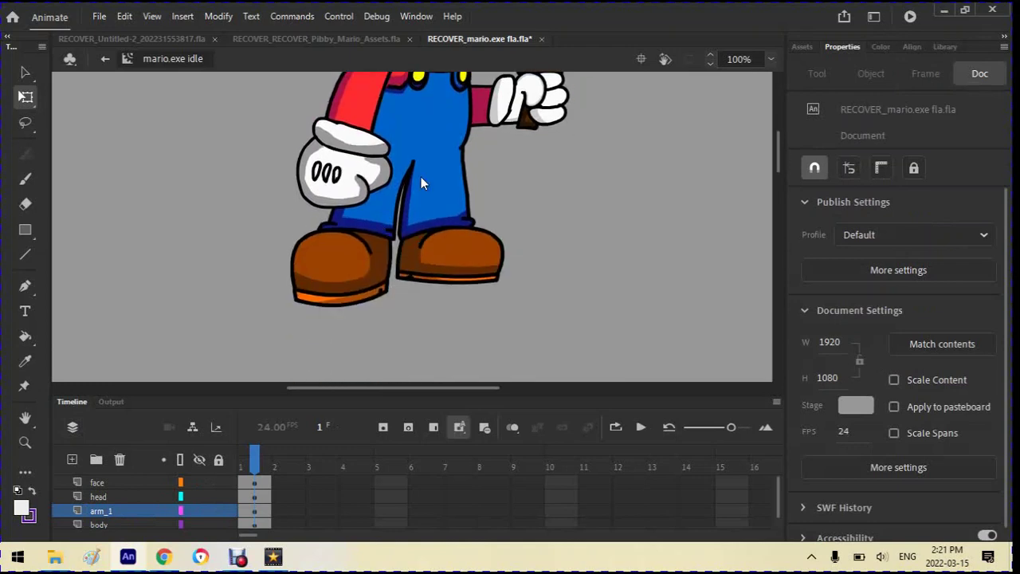
scroll(413, 177, "up", 3)
left_click(343, 257)
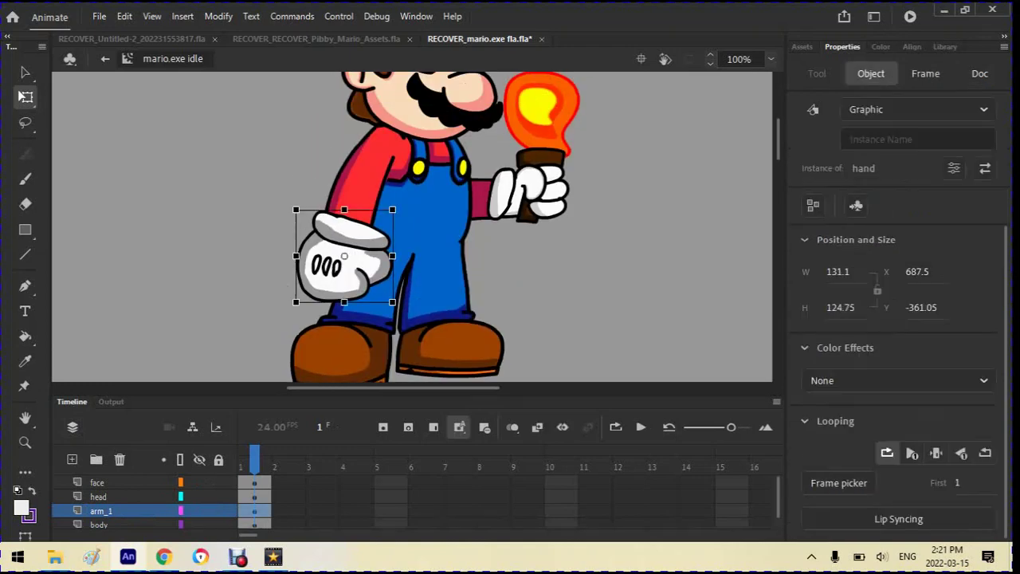
key("Escape")
scroll(355, 224, "up", 4)
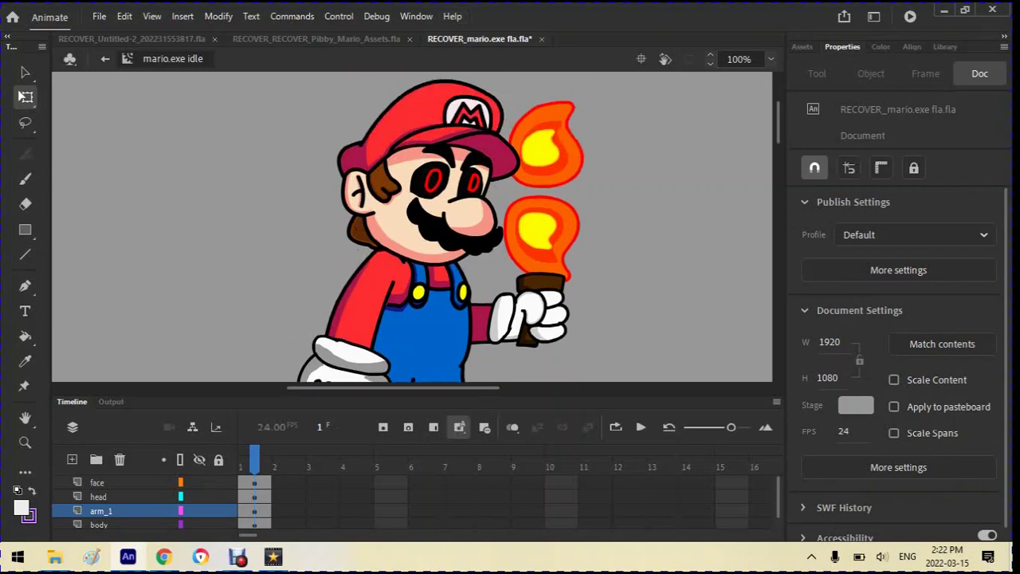
scroll(24, 95, "down", 2)
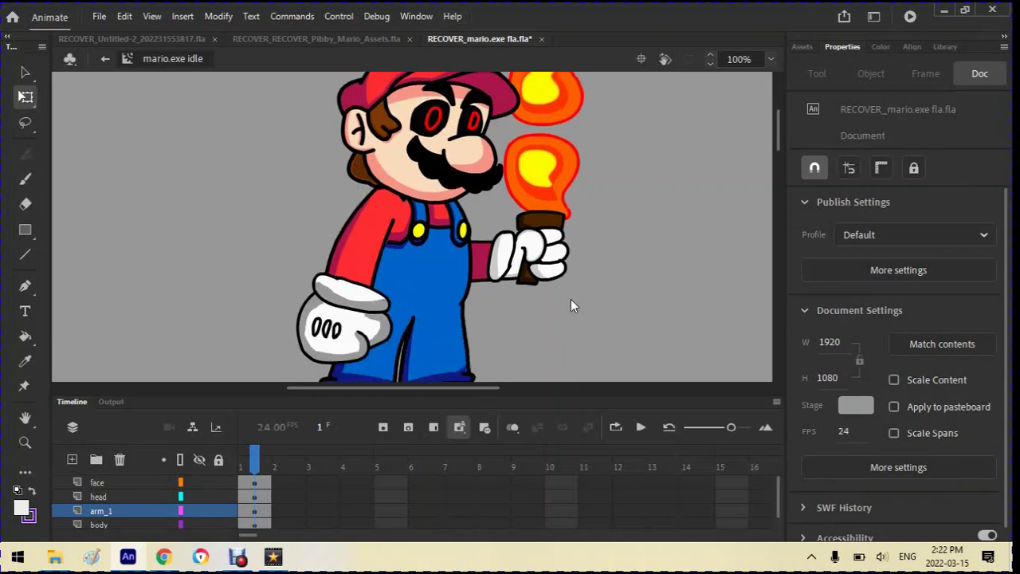
scroll(570, 301, "up", 4)
scroll(571, 299, "up", 4)
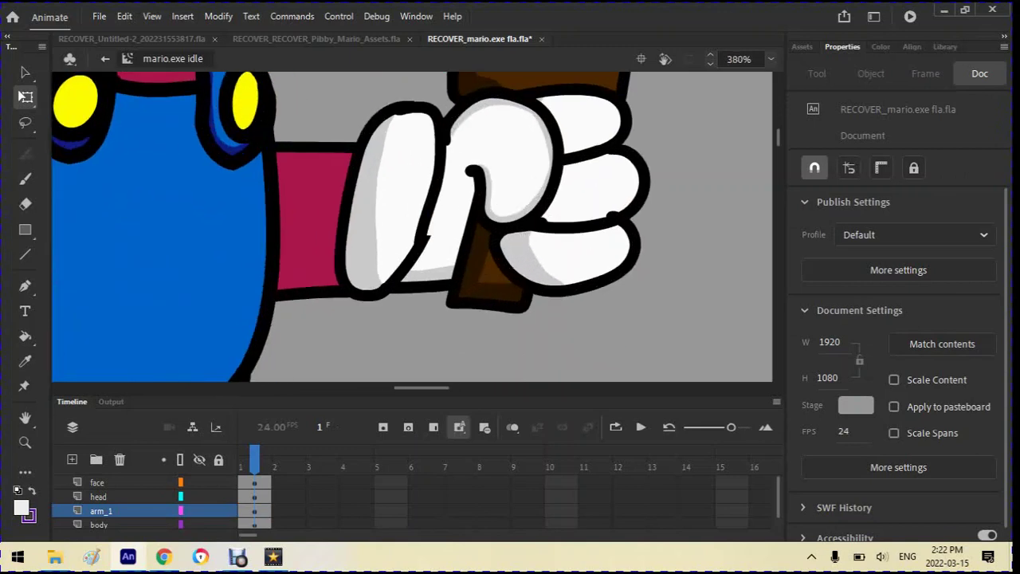
scroll(22, 95, "down", 3)
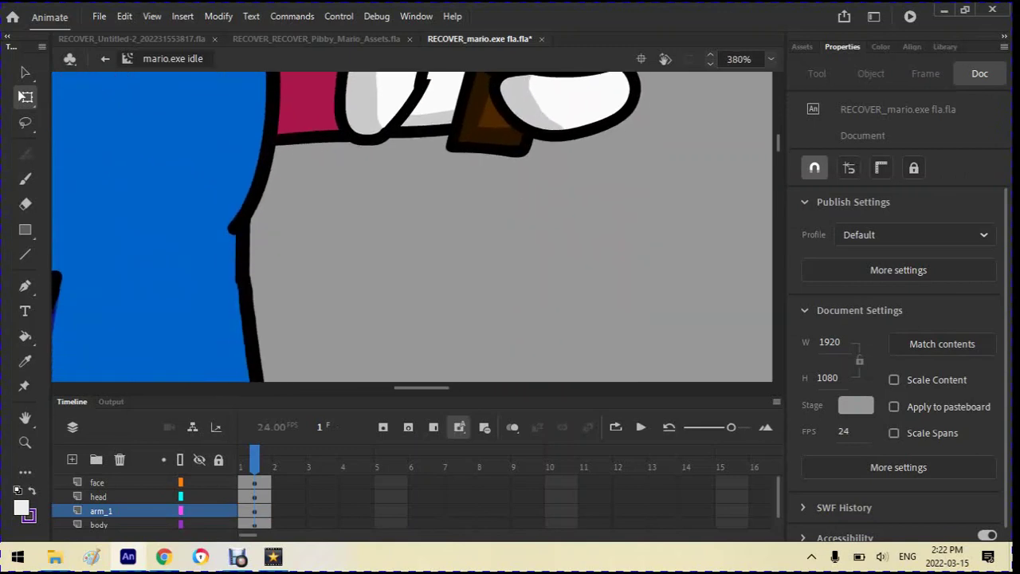
scroll(22, 96, "down", 1)
scroll(22, 96, "down", 3)
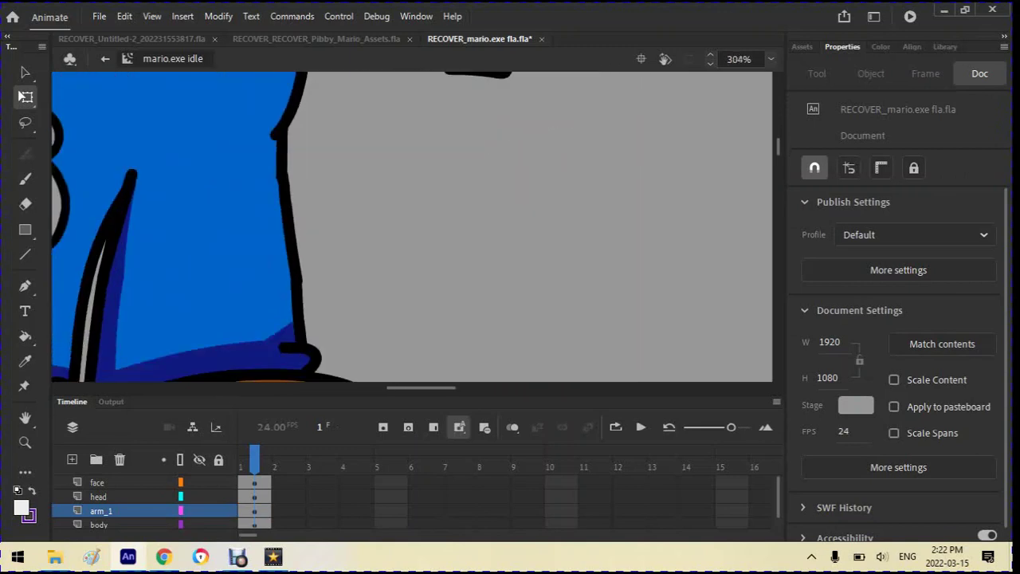
Cut the torch-holding arm, including its sleeve, glove and torch handle, out of the body layer
scroll(412, 226, "down", 7)
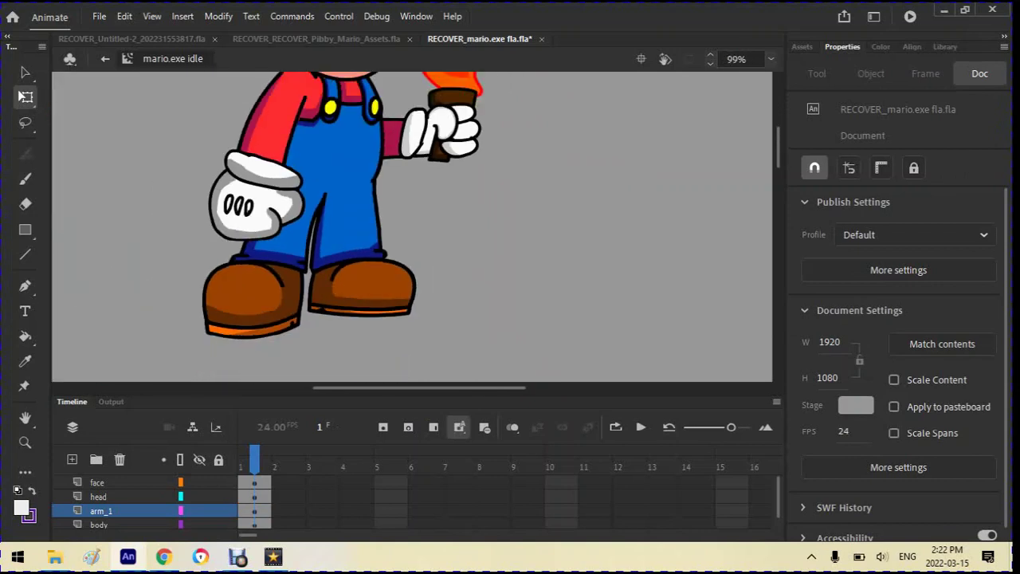
scroll(412, 226, "up", 3)
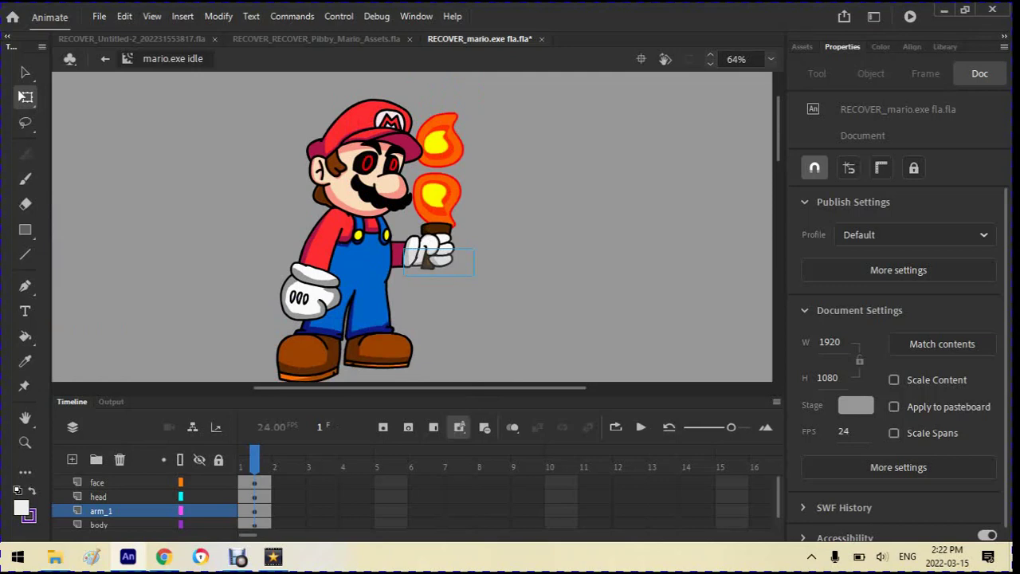
left_click(404, 251)
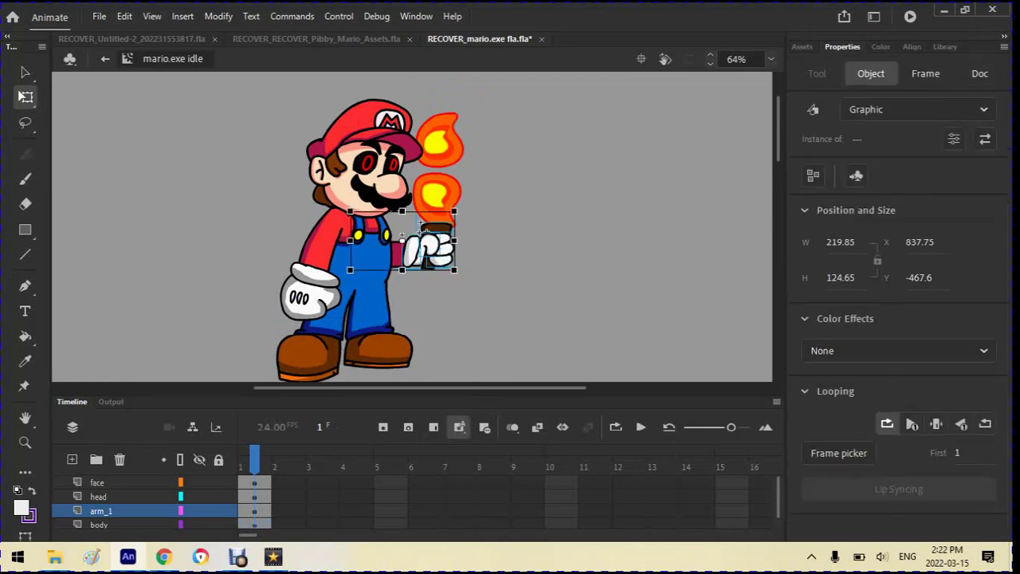
key("Delete")
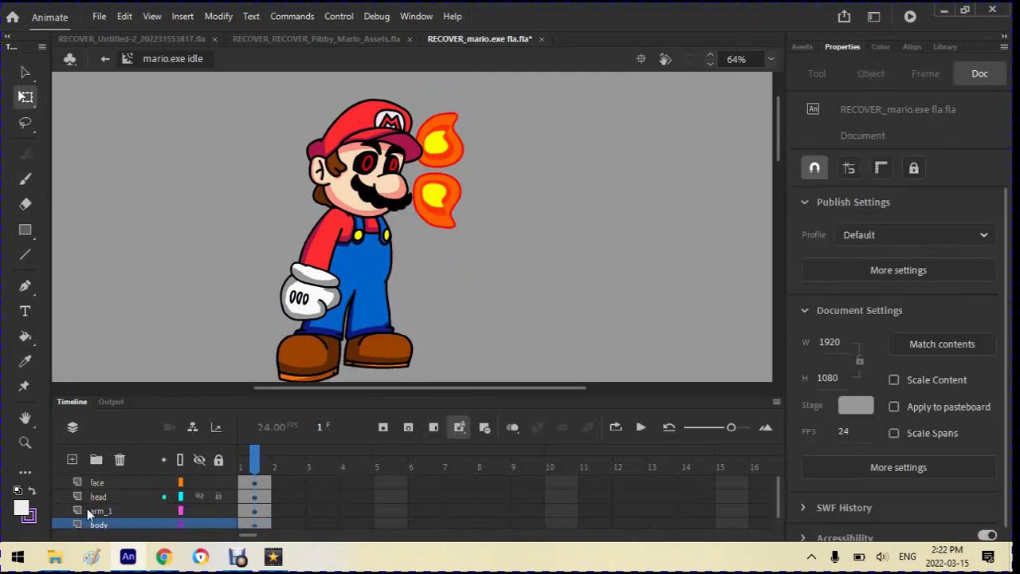
Add a new layer named arm_2 and place it beneath the body layer
scroll(87, 510, "down", 1)
left_click(72, 460)
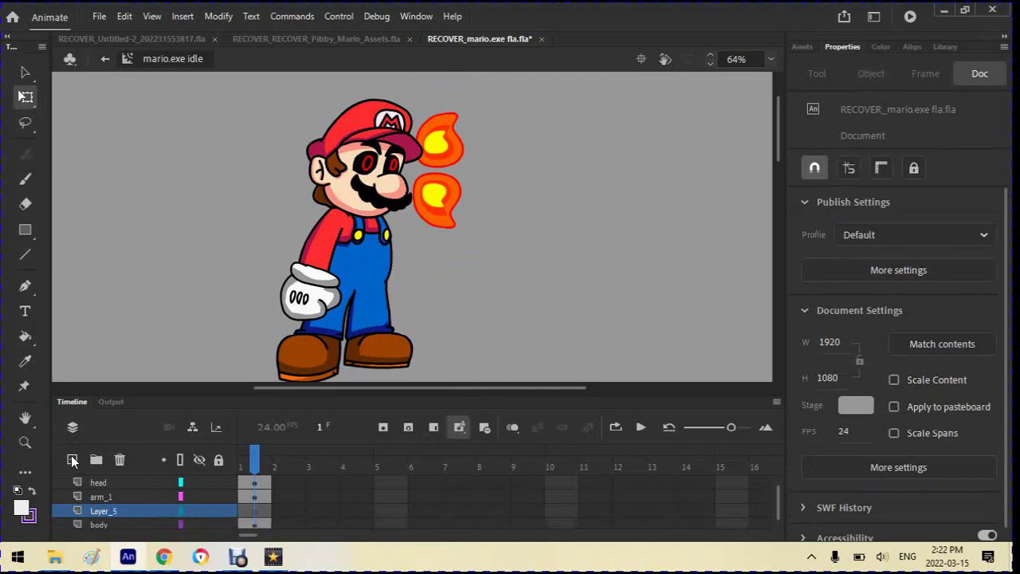
key("r")
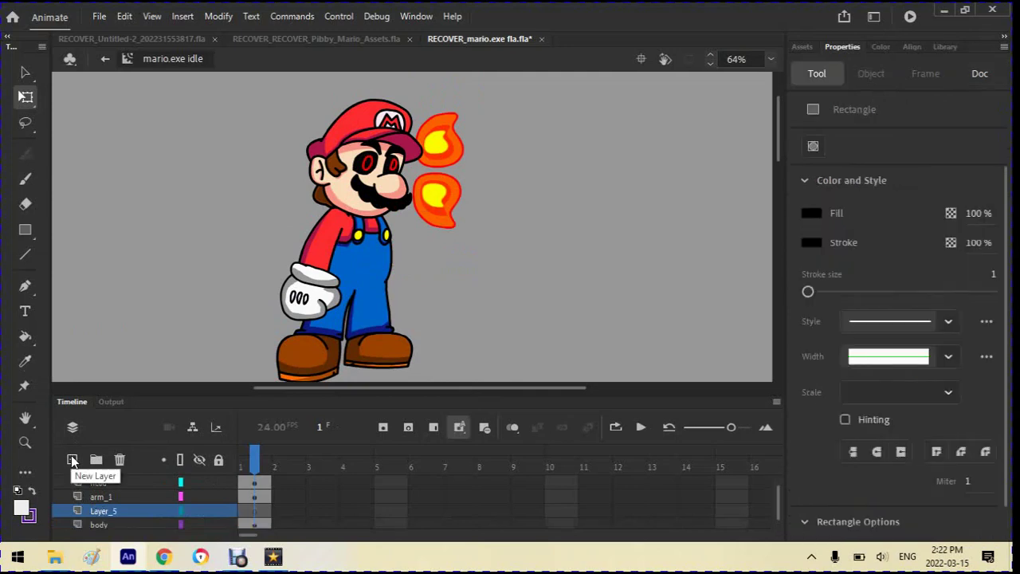
double_click(107, 511)
type("arm")
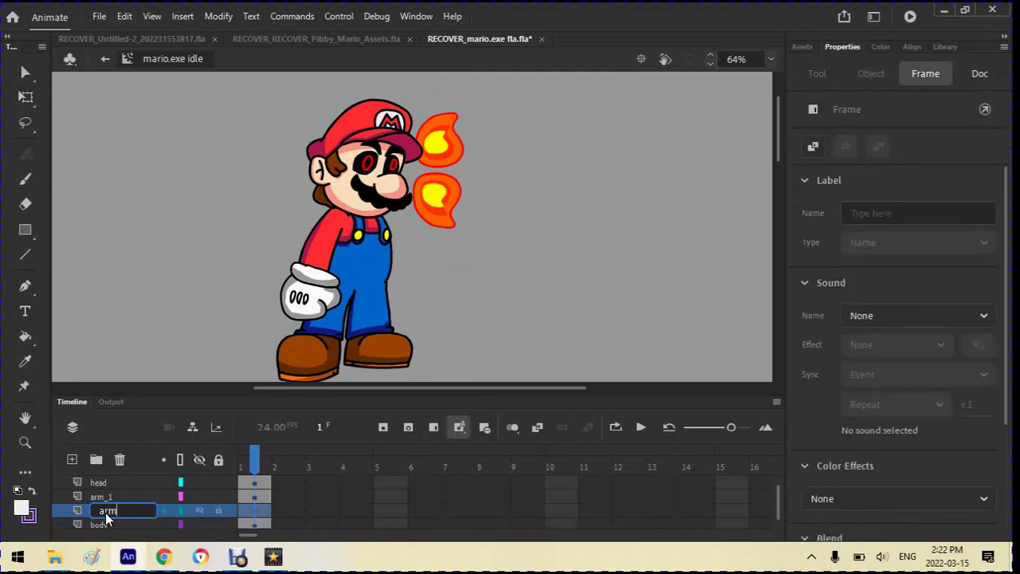
type(" 2")
left_click_drag(74, 508, 83, 532)
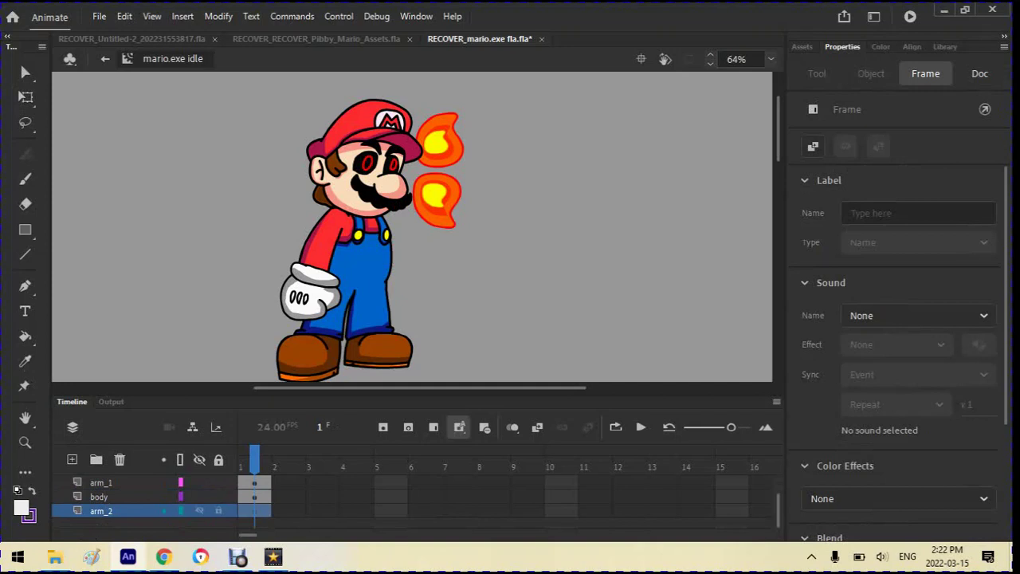
Paste the torch-holding arm into the arm_2 layer aligned behind the torso, and delete the two loose flames
key("ctrl+shift+v")
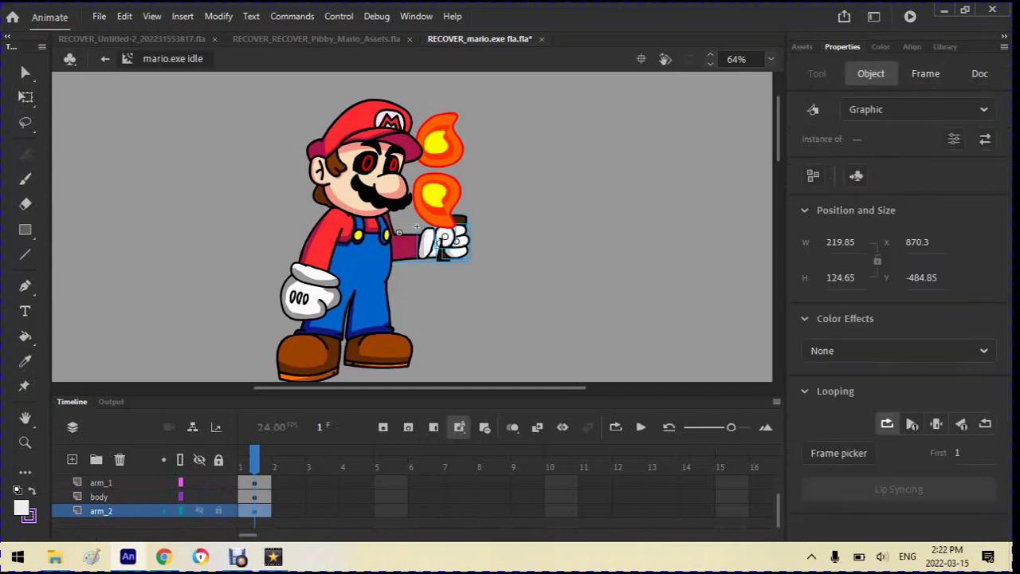
left_click(19, 99)
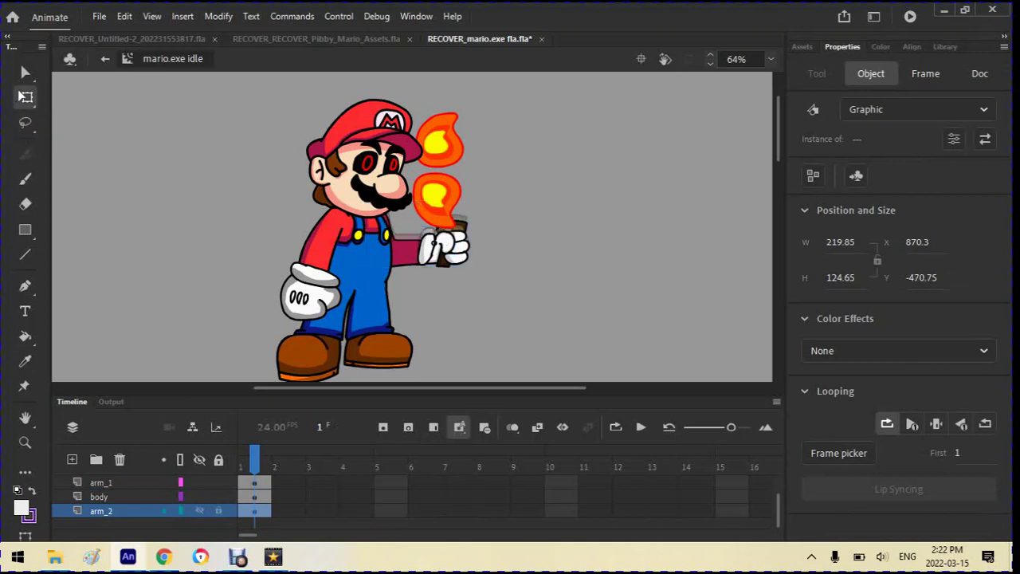
left_click_drag(417, 233, 417, 239)
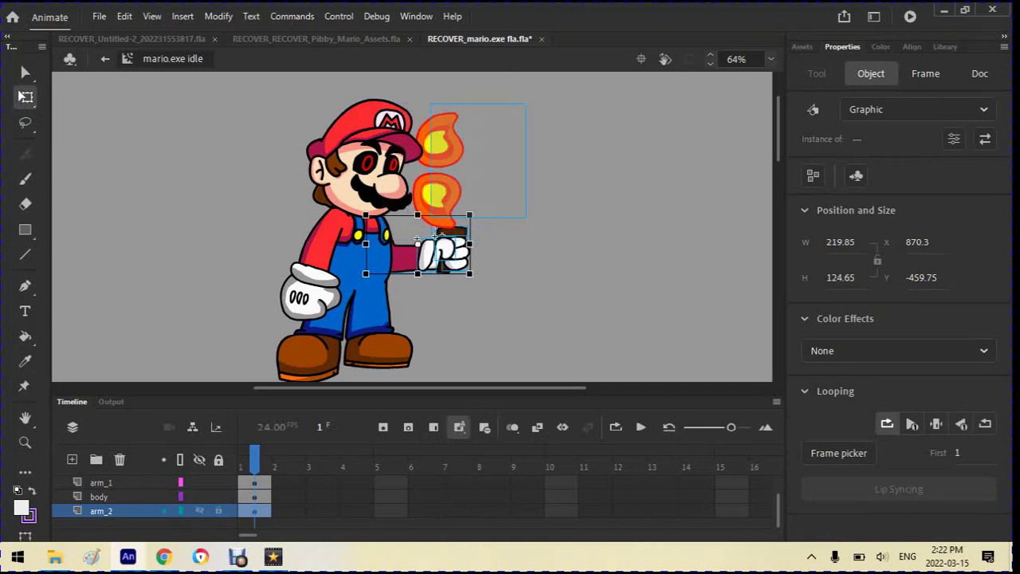
left_click(434, 141)
key("Delete")
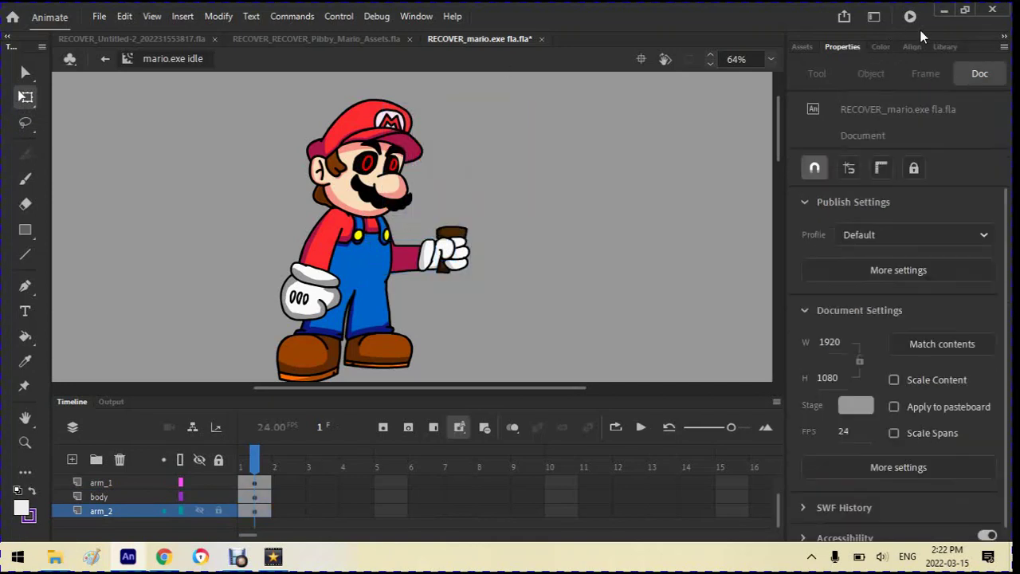
Add a new layer named fire above the face layer
left_click(93, 497)
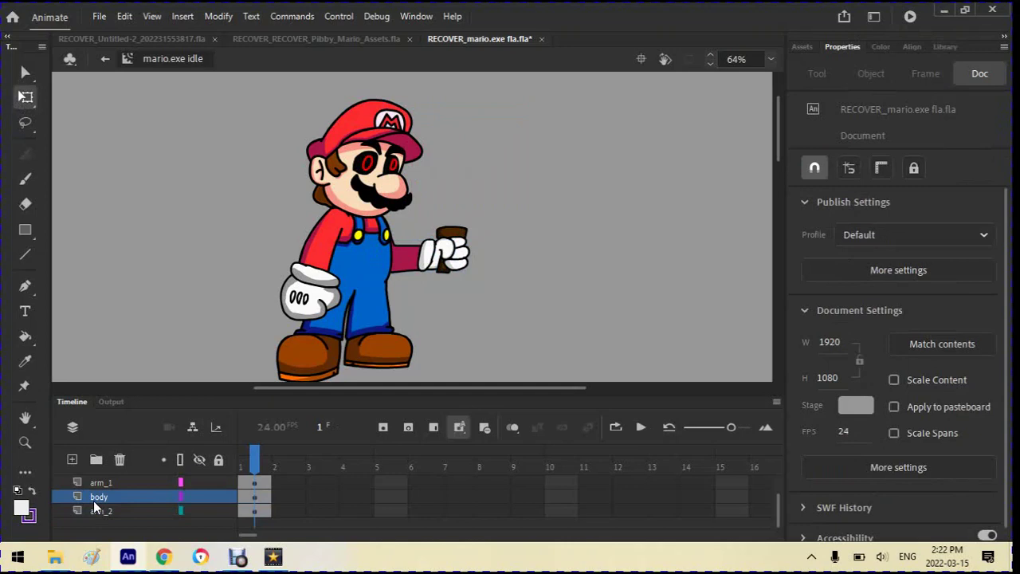
scroll(89, 506, "up", 1)
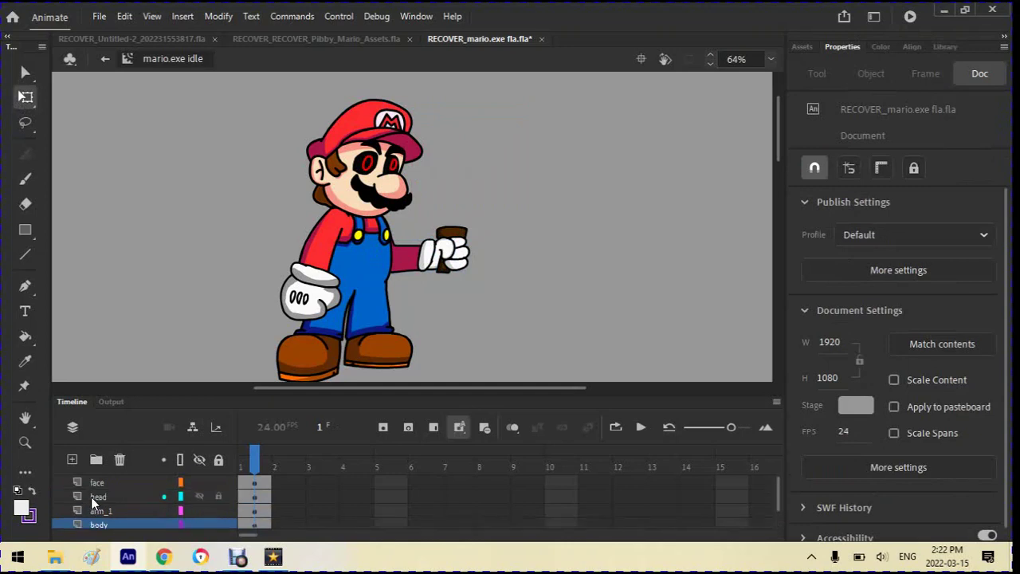
scroll(91, 496, "down", 1)
scroll(91, 496, "up", 1)
left_click(91, 486)
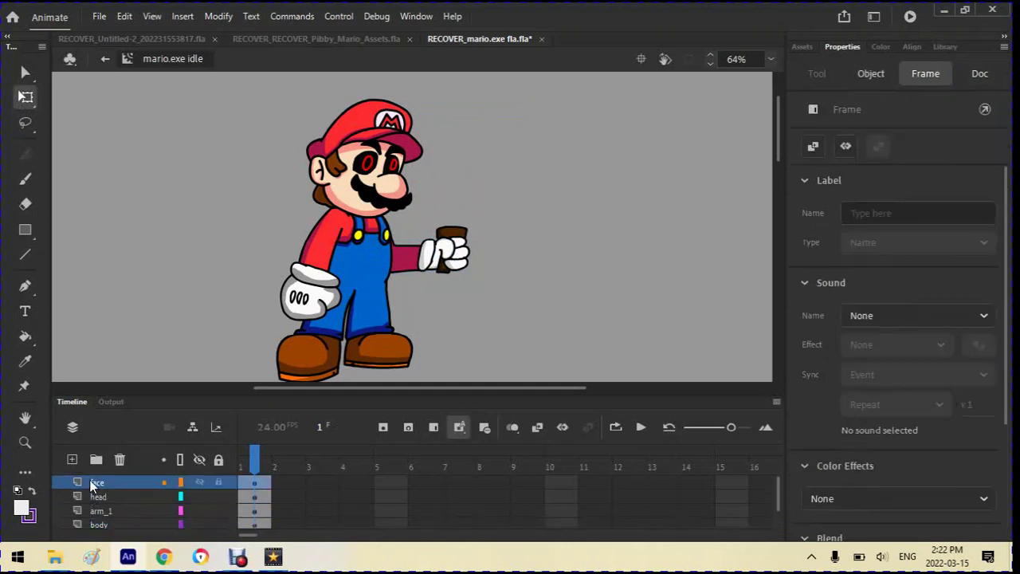
left_click(71, 459)
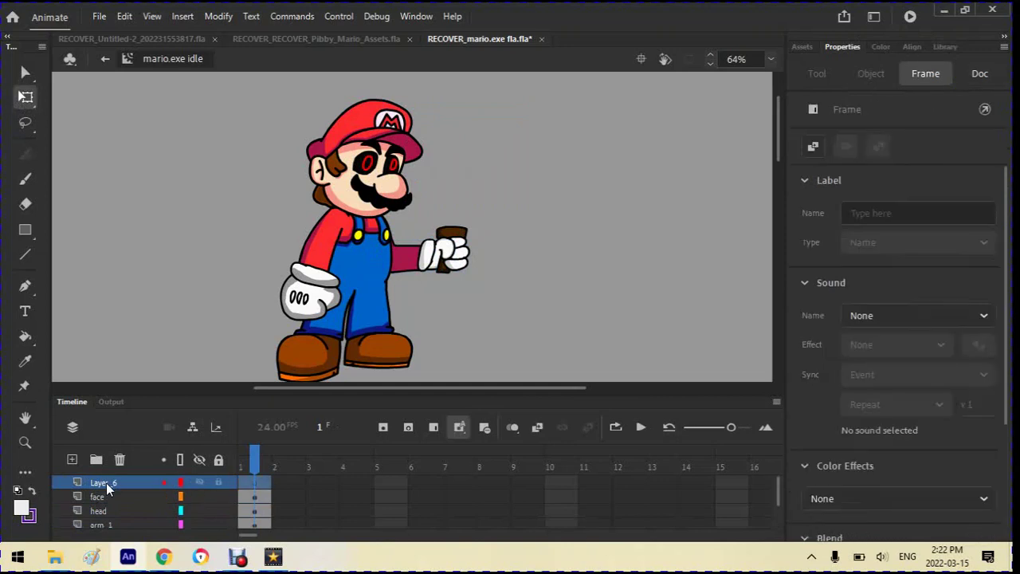
double_click(106, 482)
type("fire")
Move the face and head symbols into the library's assets folder without replacing existing items
left_click(948, 45)
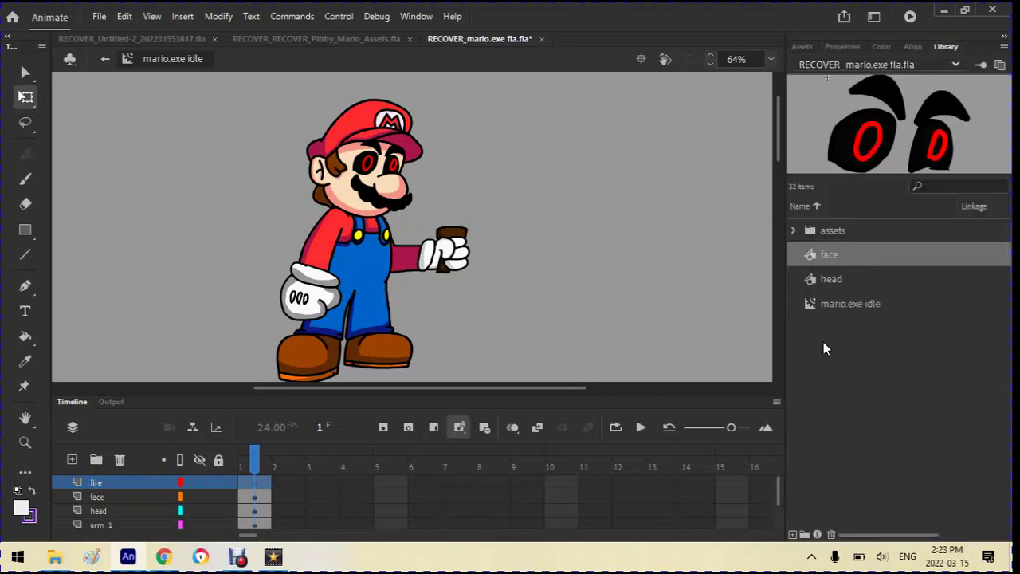
left_click(800, 226)
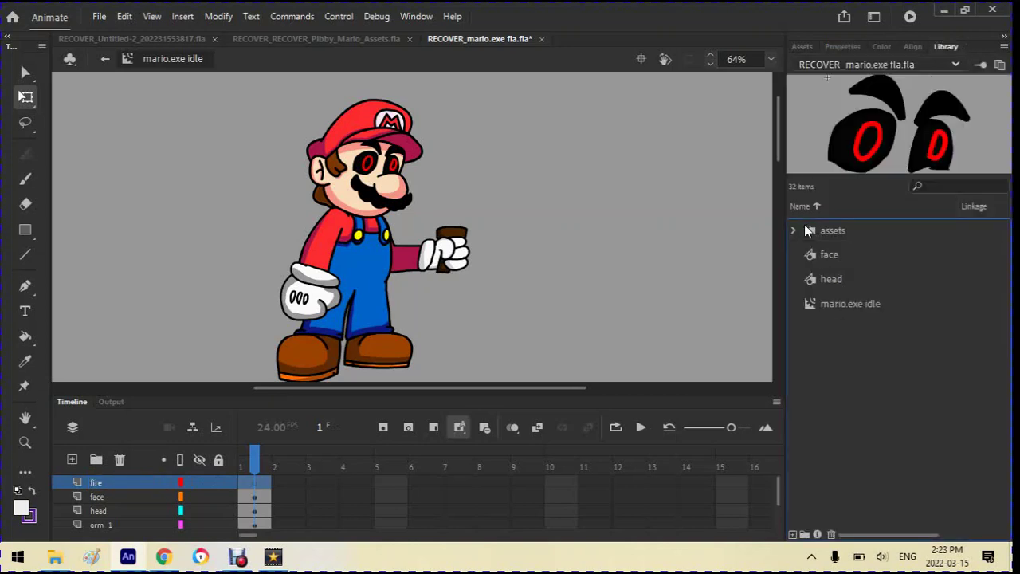
left_click_drag(802, 248, 854, 294)
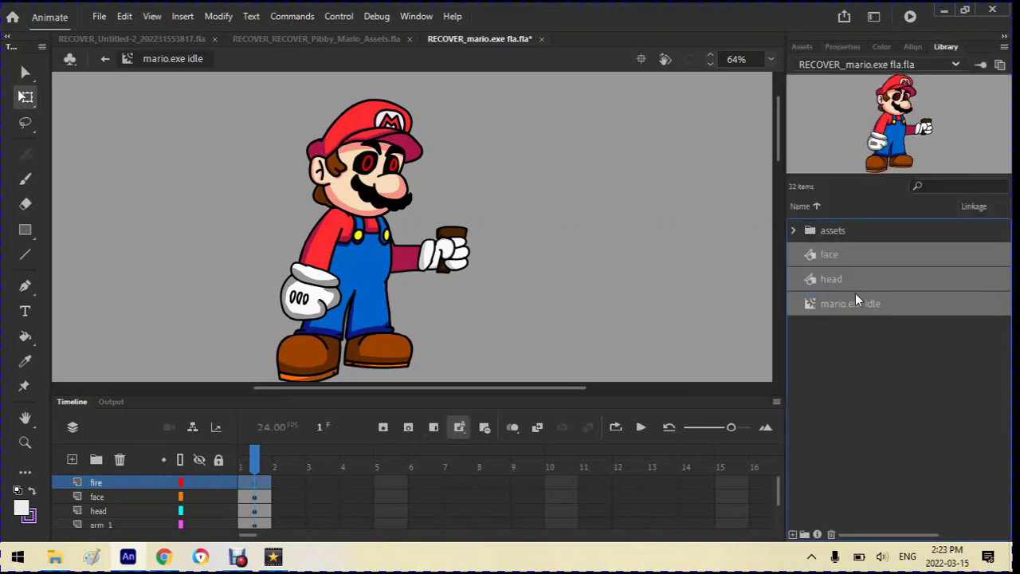
left_click(851, 342)
left_click_drag(818, 259, 813, 231)
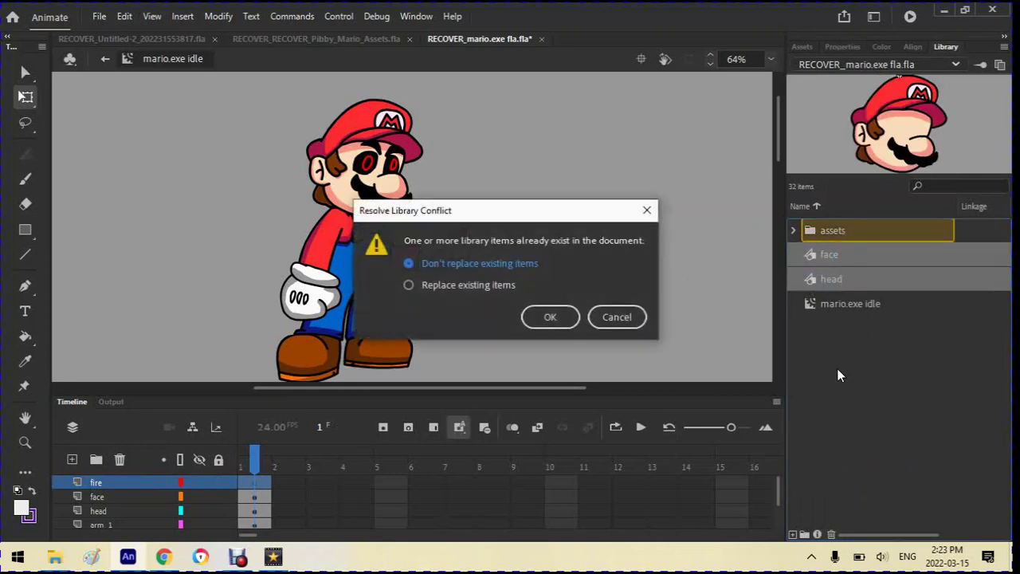
left_click(549, 319)
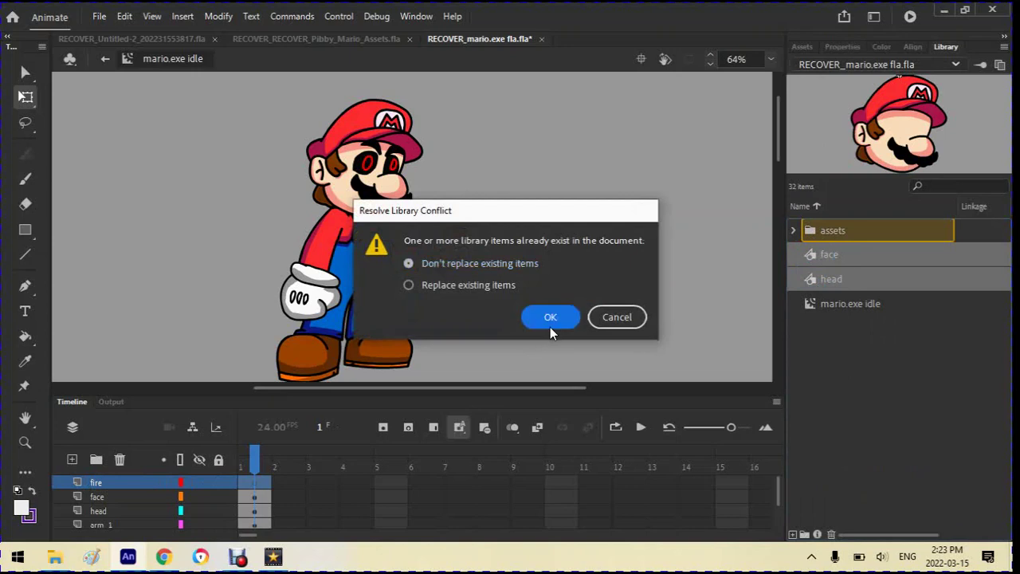
Place the fire symbol from the assets folder on the fire layer, directly above the torch handle
left_click(797, 231)
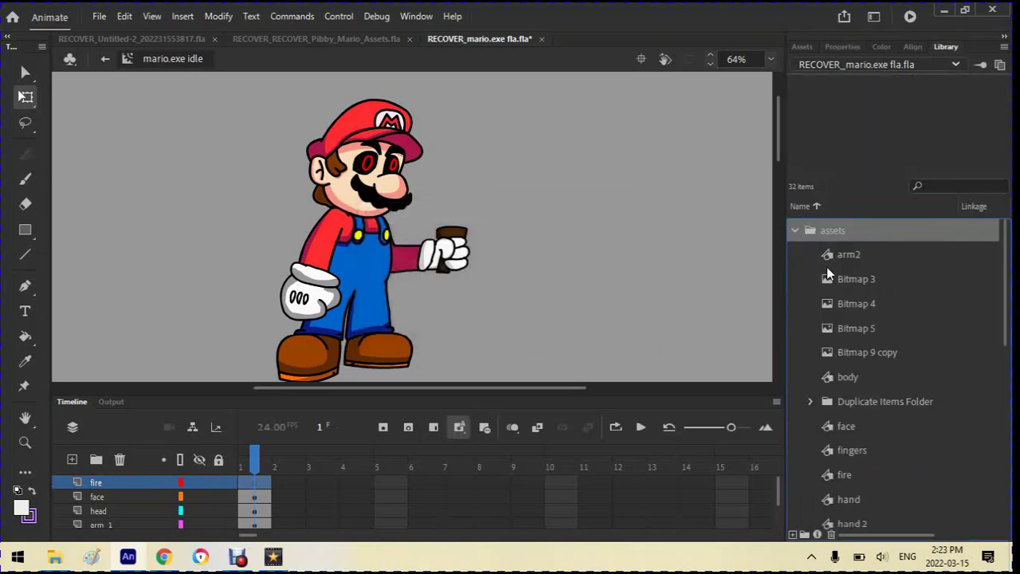
scroll(849, 390, "down", 1)
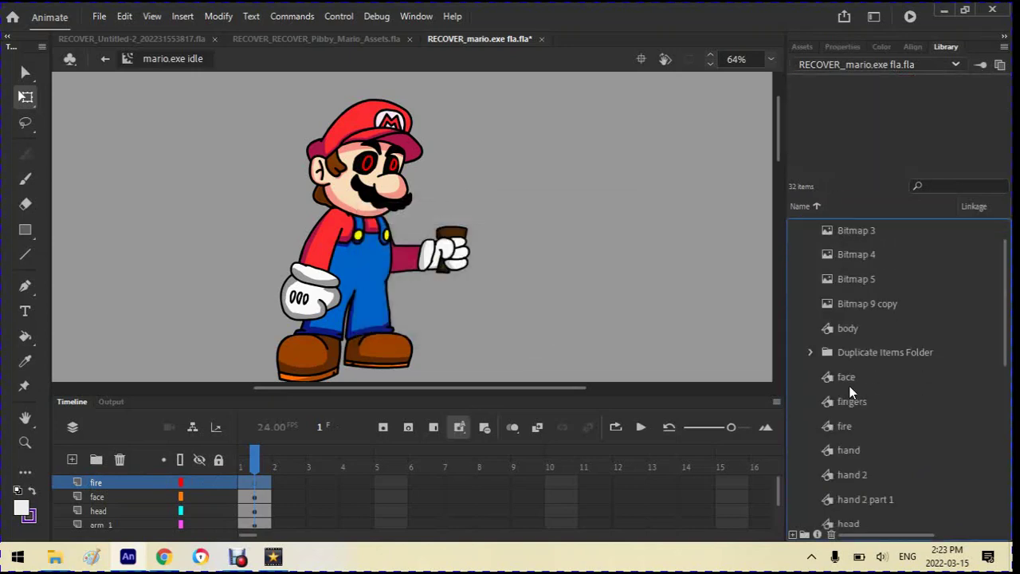
left_click(850, 426)
left_click_drag(575, 169, 421, 166)
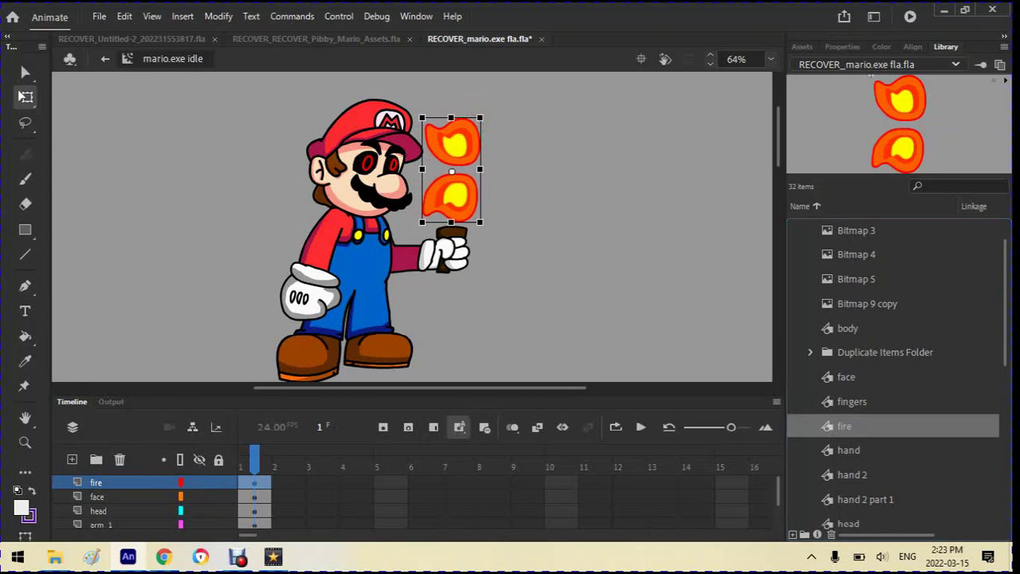
key("Escape")
Examine the fire symbol's flame animation through frame 24, and return to the mario.exe idle clip
scroll(412, 226, "down", 1)
scroll(398, 256, "down", 1)
scroll(398, 255, "up", 5)
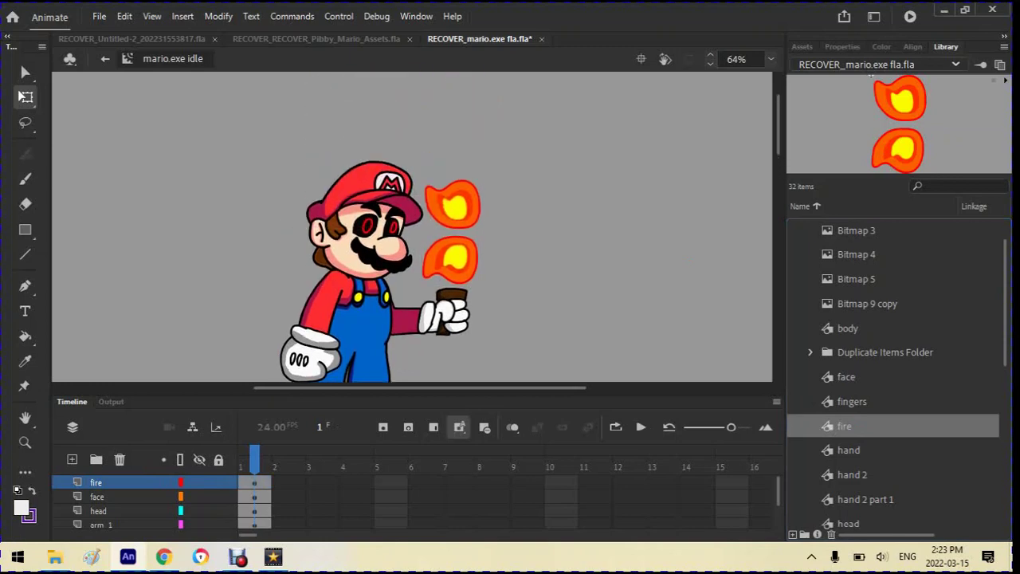
scroll(398, 256, "down", 3)
scroll(397, 256, "up", 2)
left_click(451, 227)
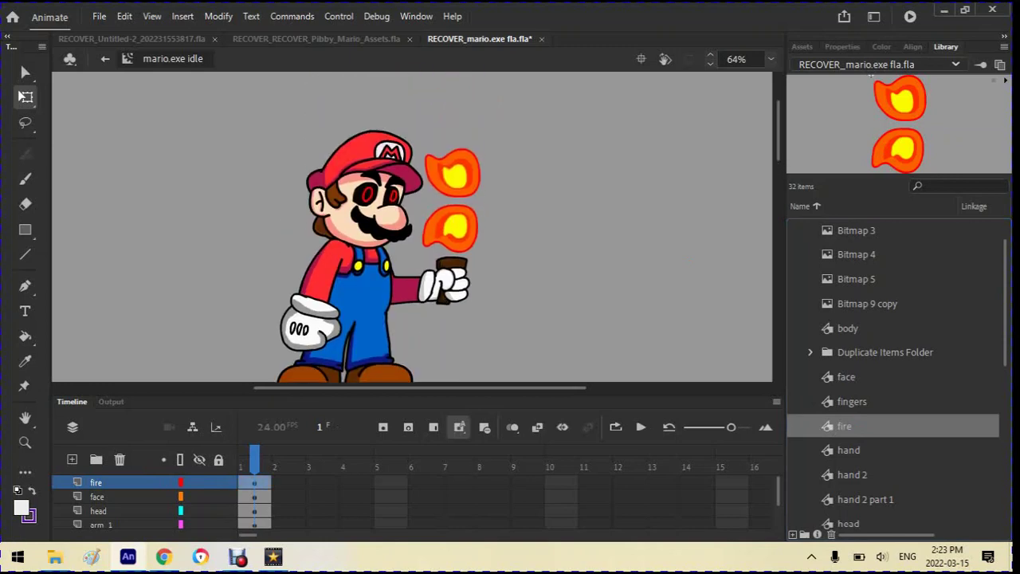
double_click(832, 430)
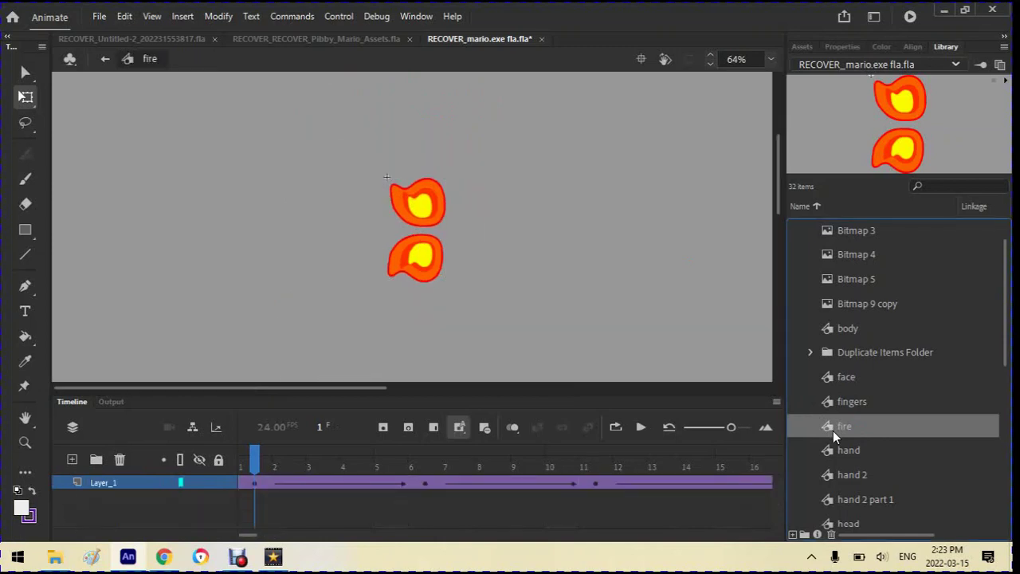
scroll(377, 165, "up", 1)
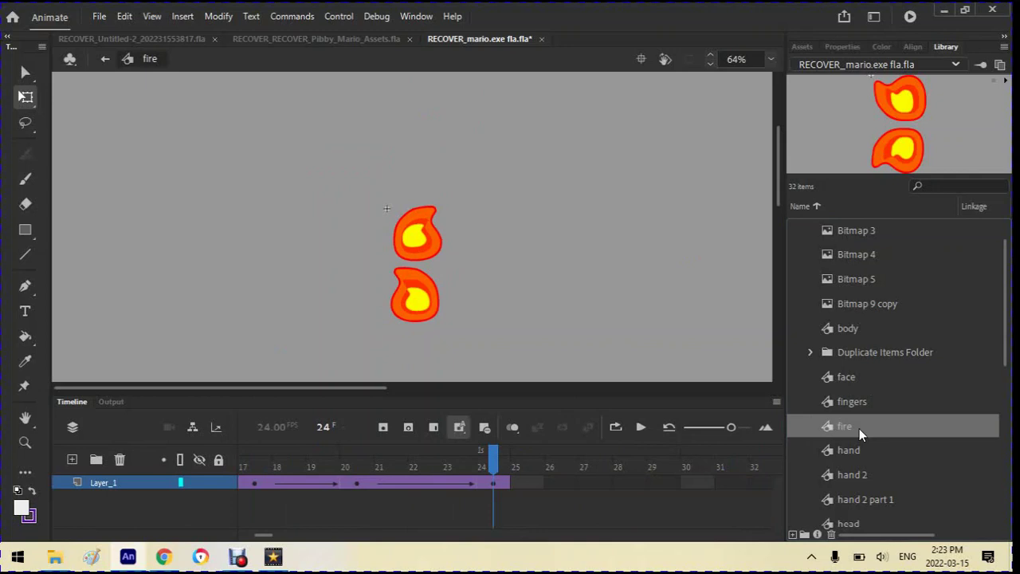
scroll(835, 278, "up", 1)
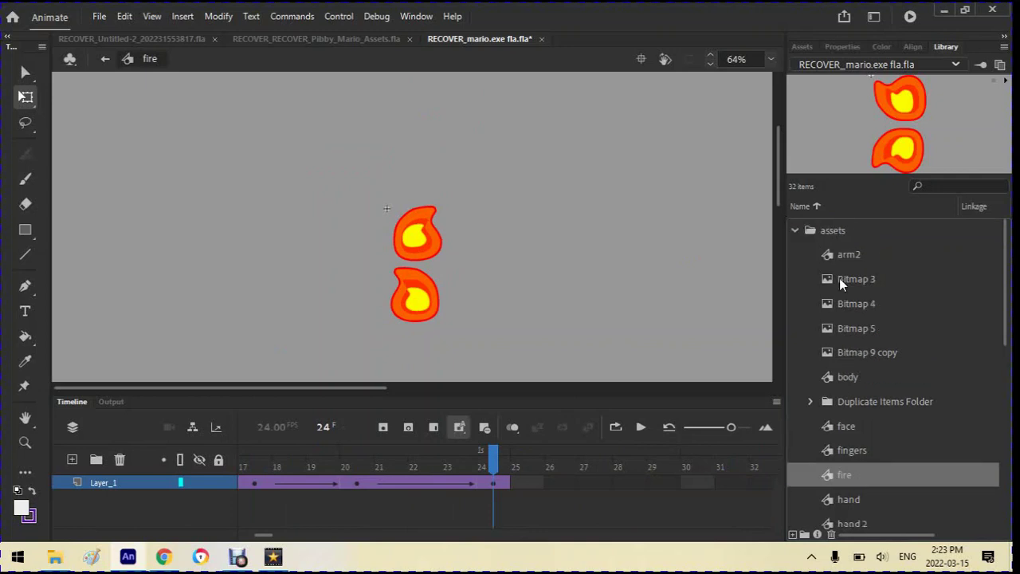
left_click(805, 231)
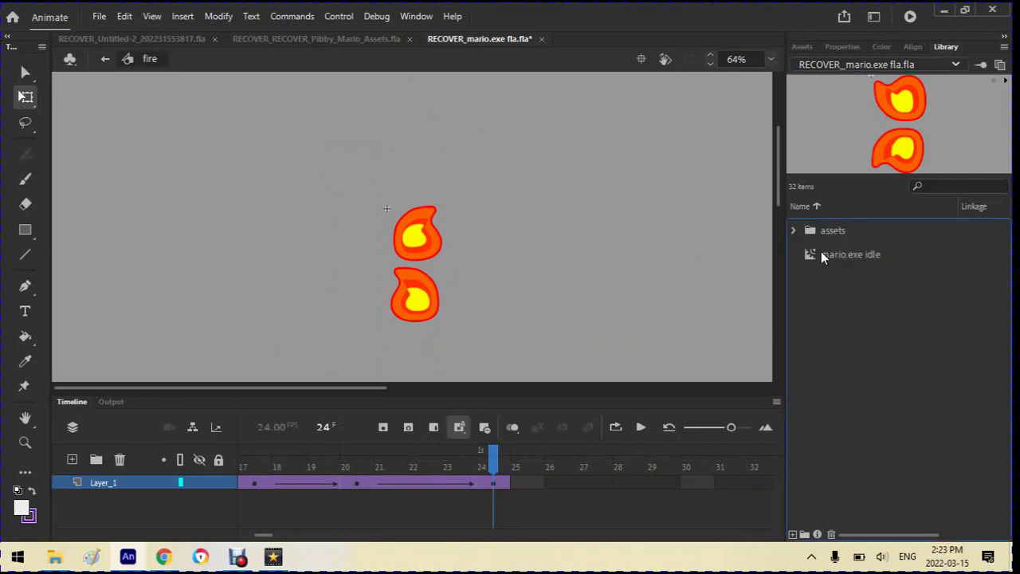
double_click(821, 248)
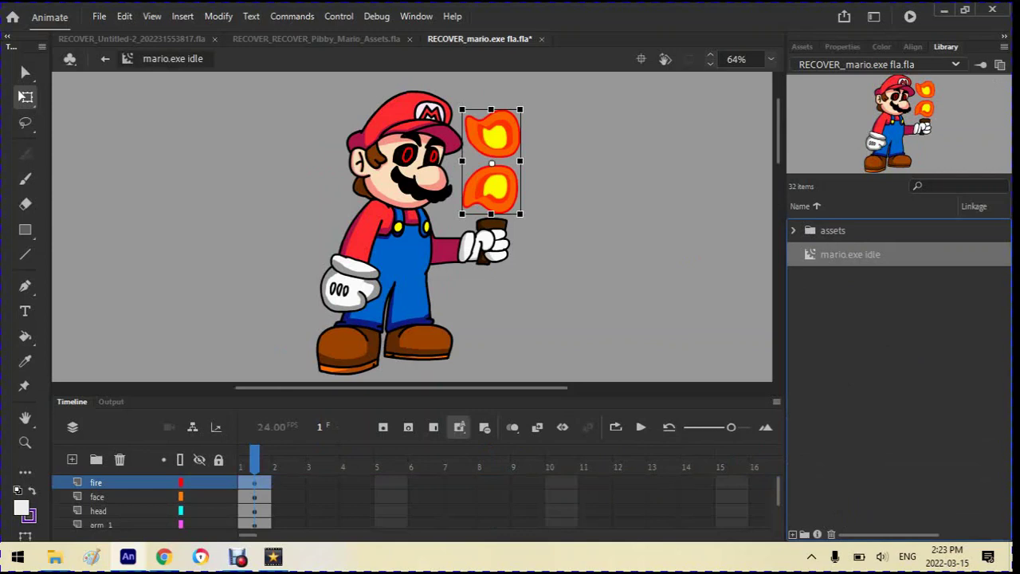
key("Escape")
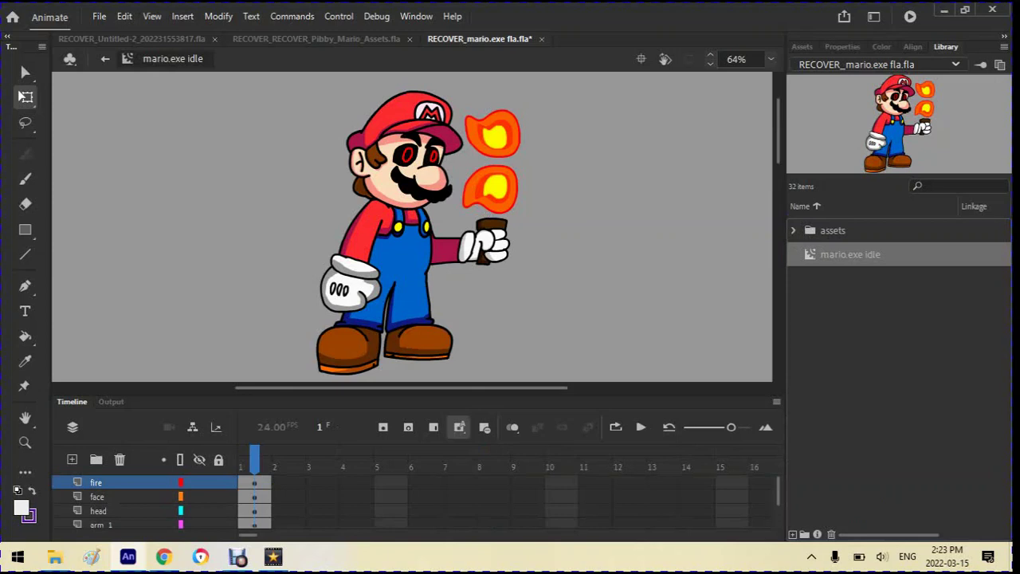
Insert keyframes at frame 5 on all layers from fire down to arm_2
scroll(143, 502, "down", 3)
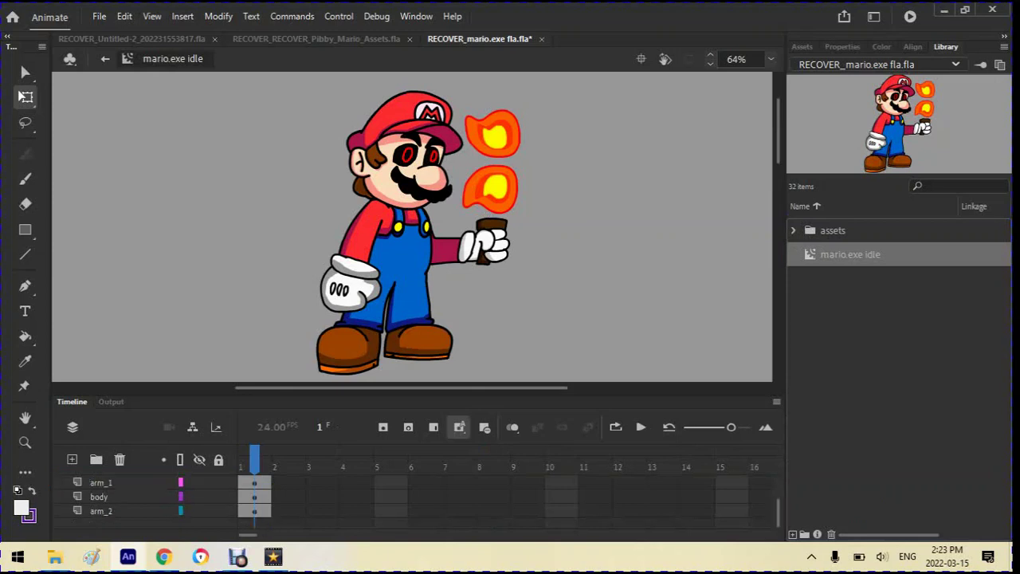
left_click_drag(390, 510, 393, 331)
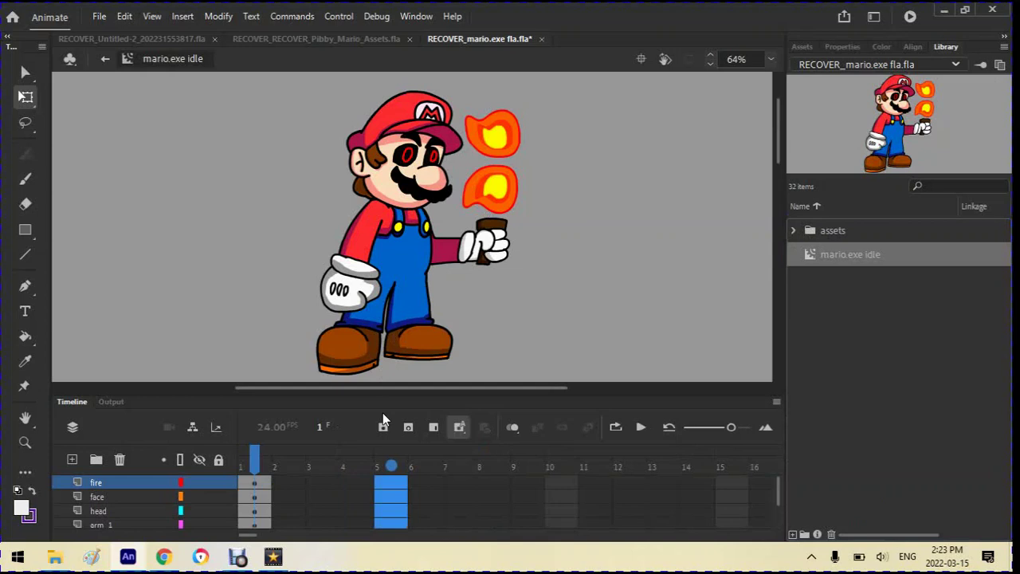
left_click(382, 428)
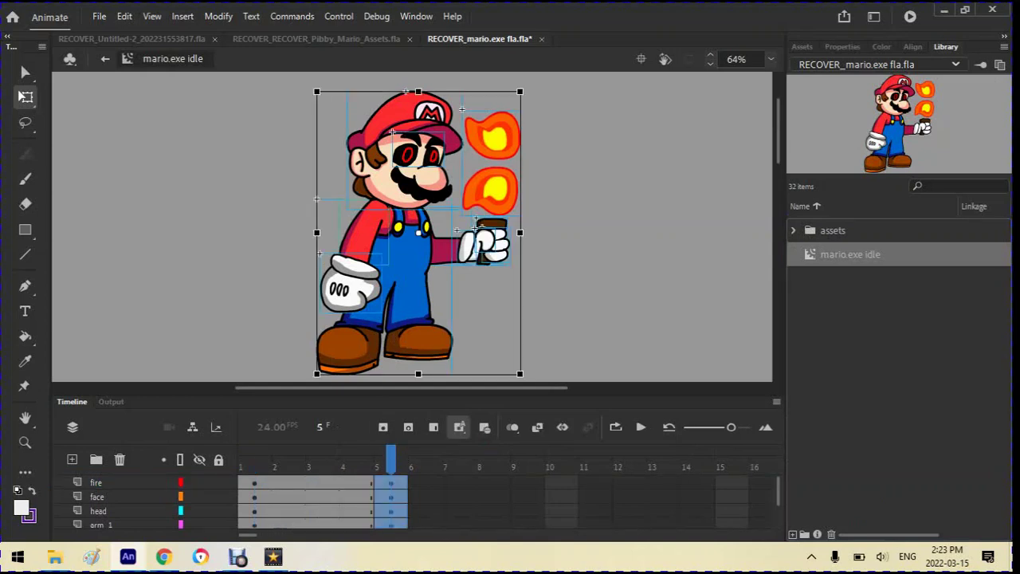
Insert keyframes at frame 9 on all layers from fire down to arm_2
left_click(524, 482)
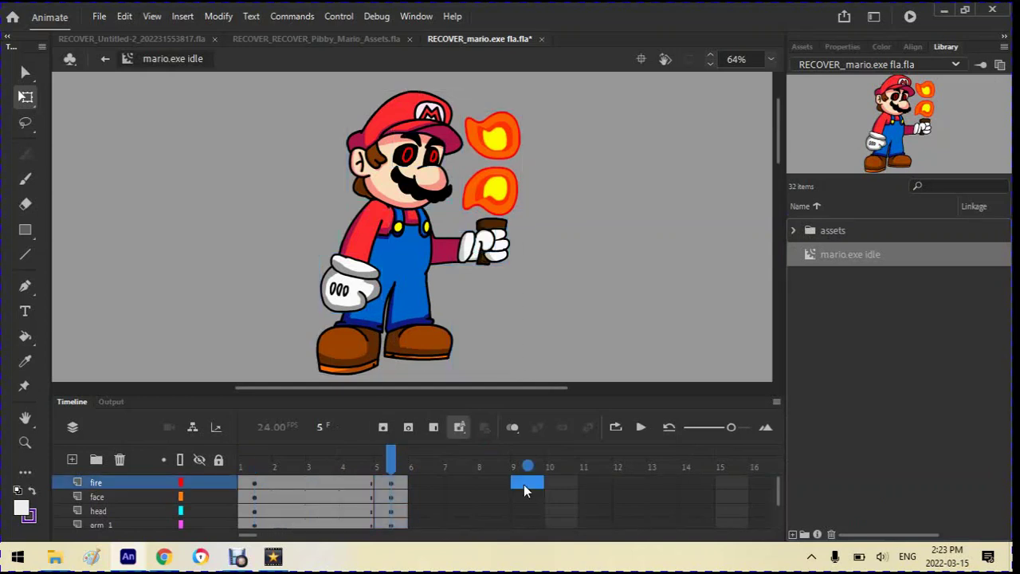
left_click(595, 496)
left_click(527, 483)
left_click(561, 495)
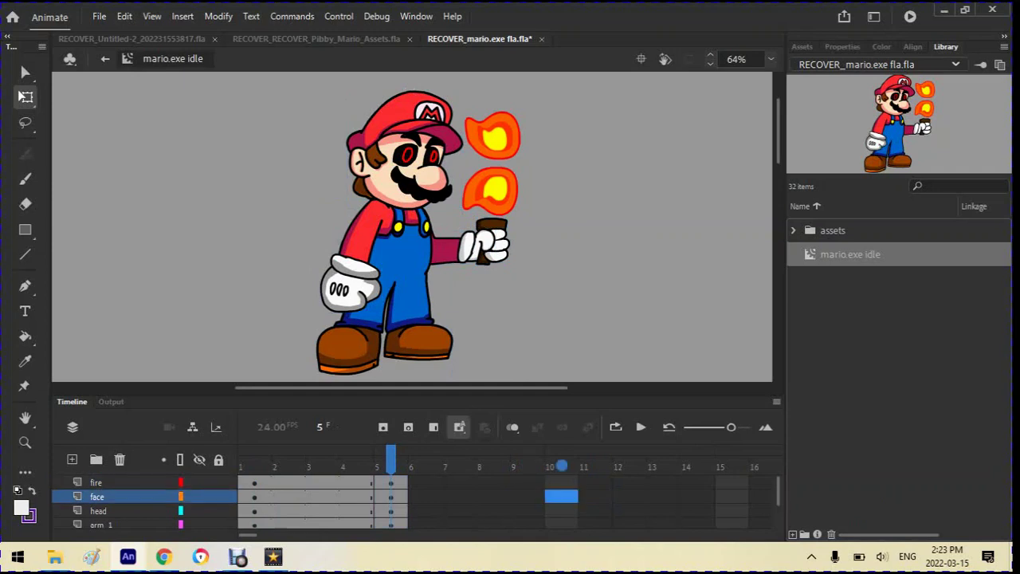
left_click(534, 488)
left_click_drag(535, 536, 537, 558)
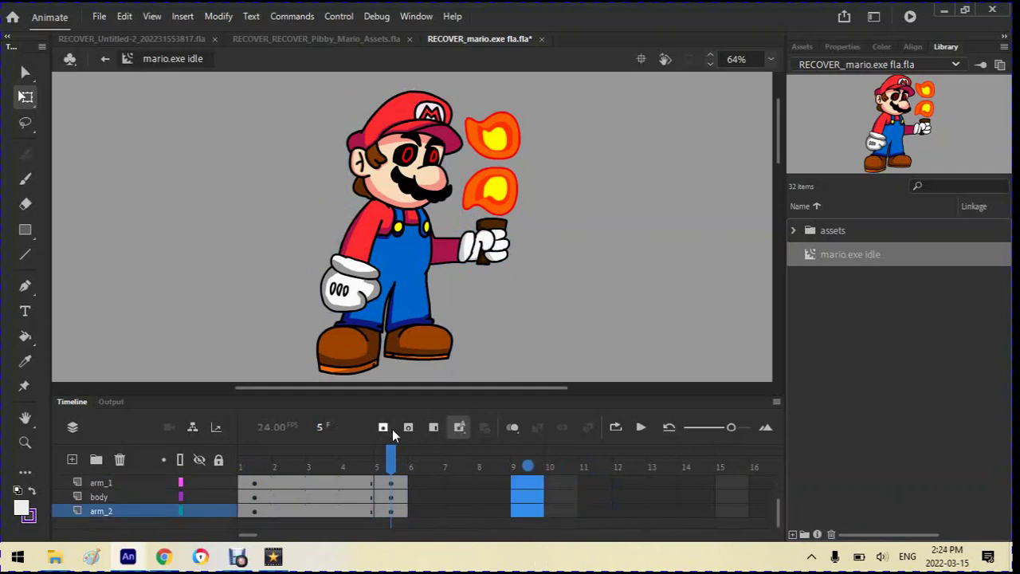
left_click(389, 428)
scroll(391, 498, "up", 3)
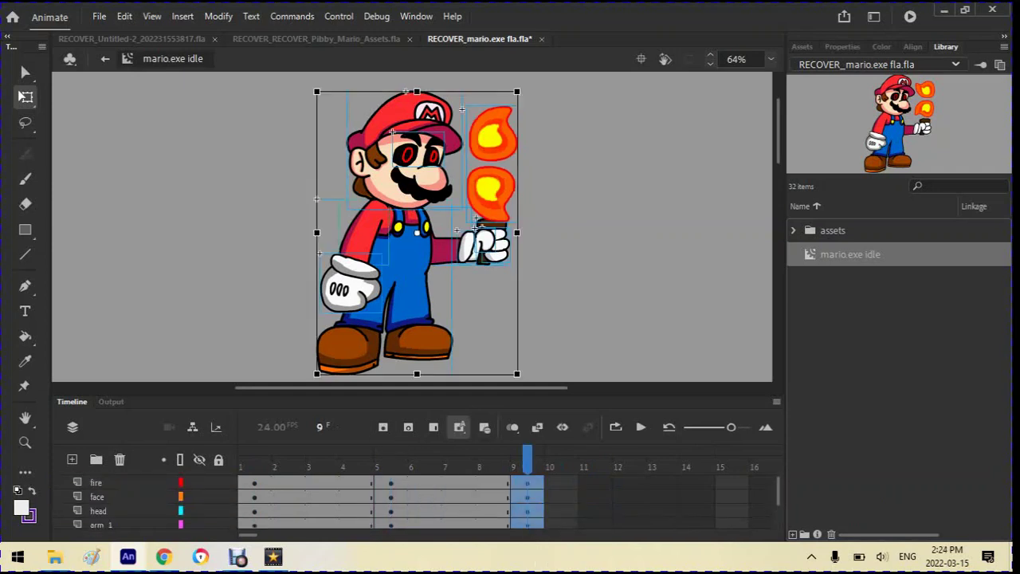
Select the head and face together at frame 5 and rotate them slightly clockwise
left_click(390, 483)
left_click(527, 483)
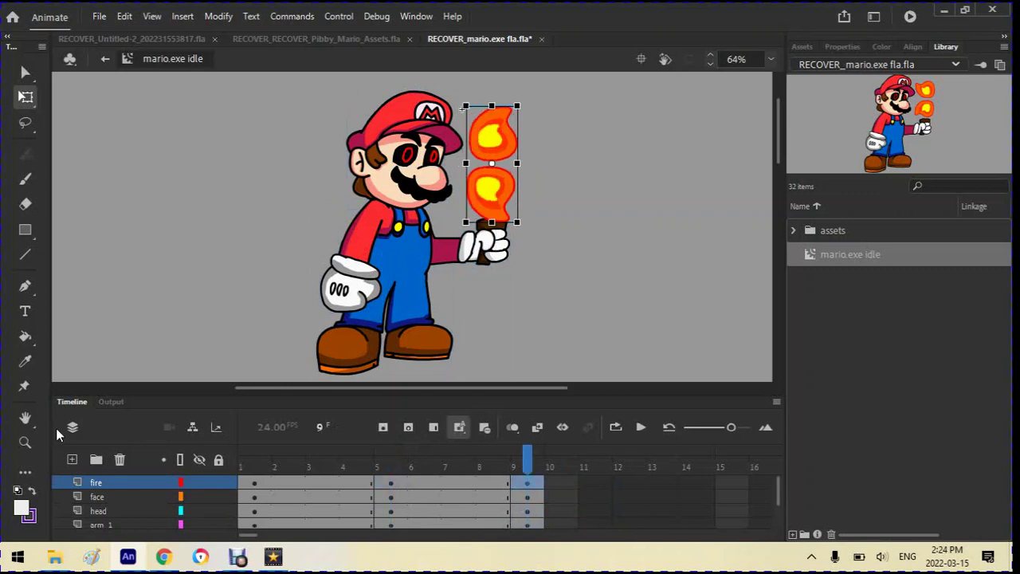
left_click(390, 496)
key("ctrl+shift+a")
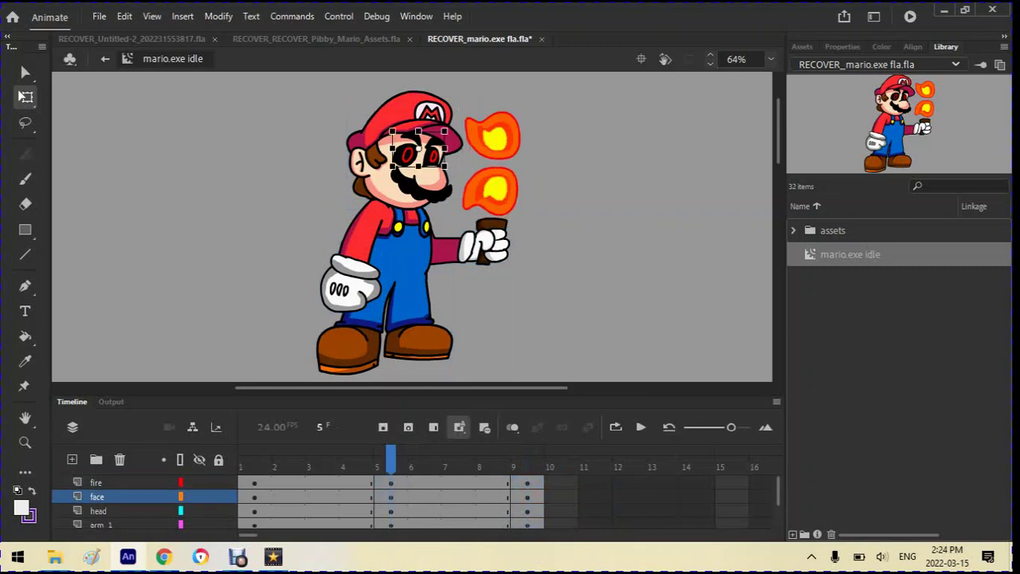
scroll(469, 254, "up", 5)
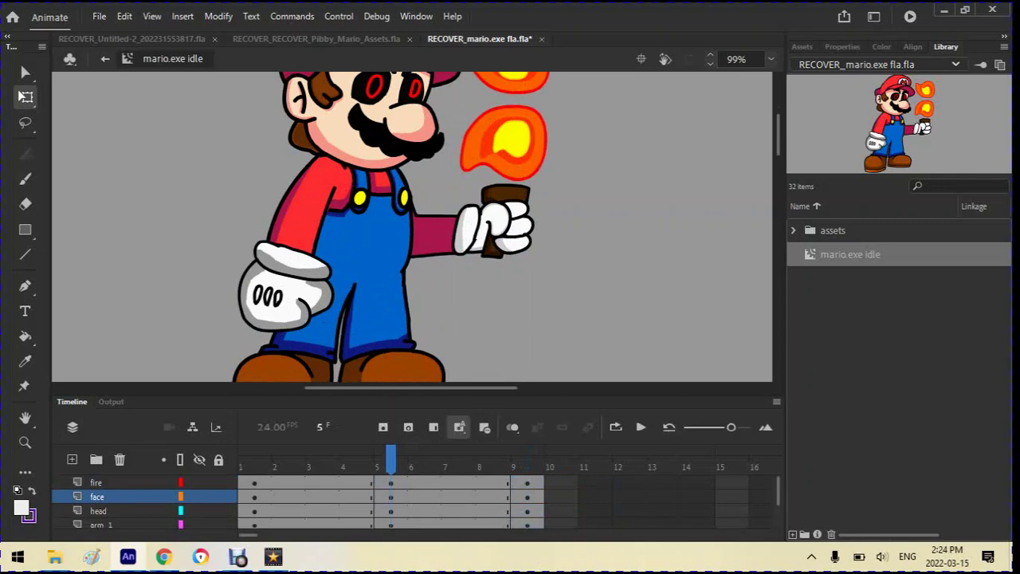
scroll(468, 255, "up", 3)
scroll(450, 263, "down", 5)
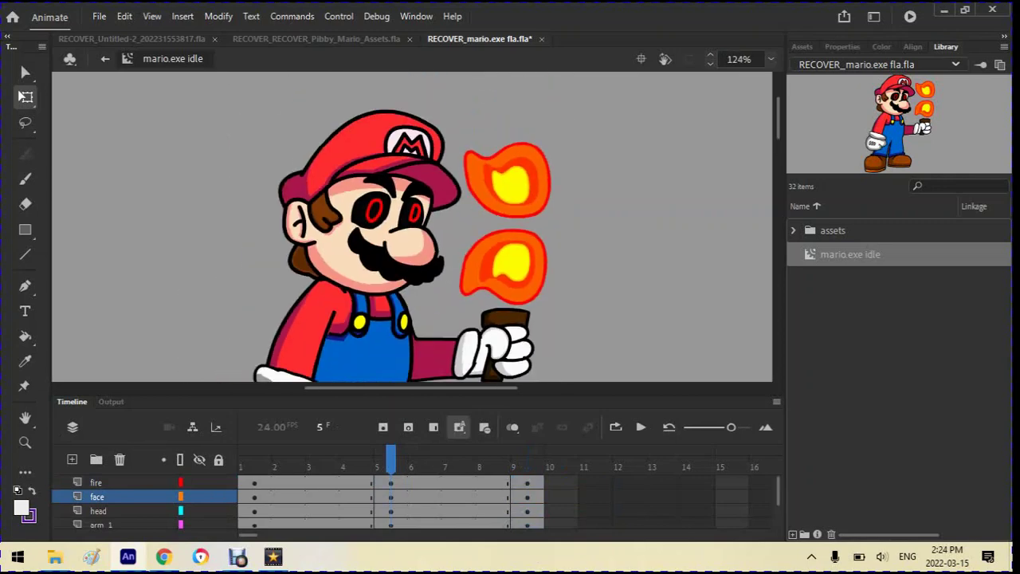
scroll(450, 263, "up", 2)
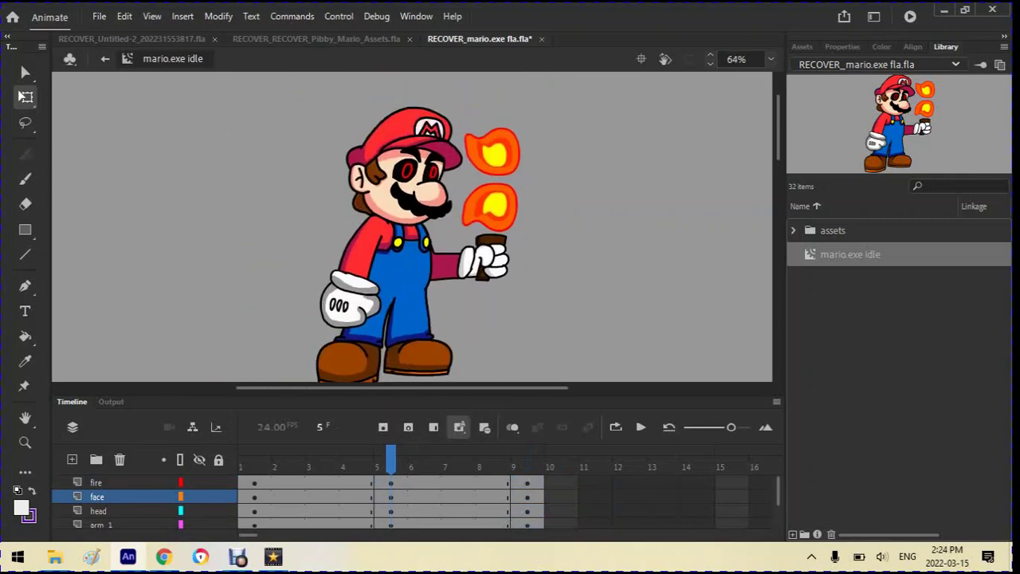
left_click(382, 171)
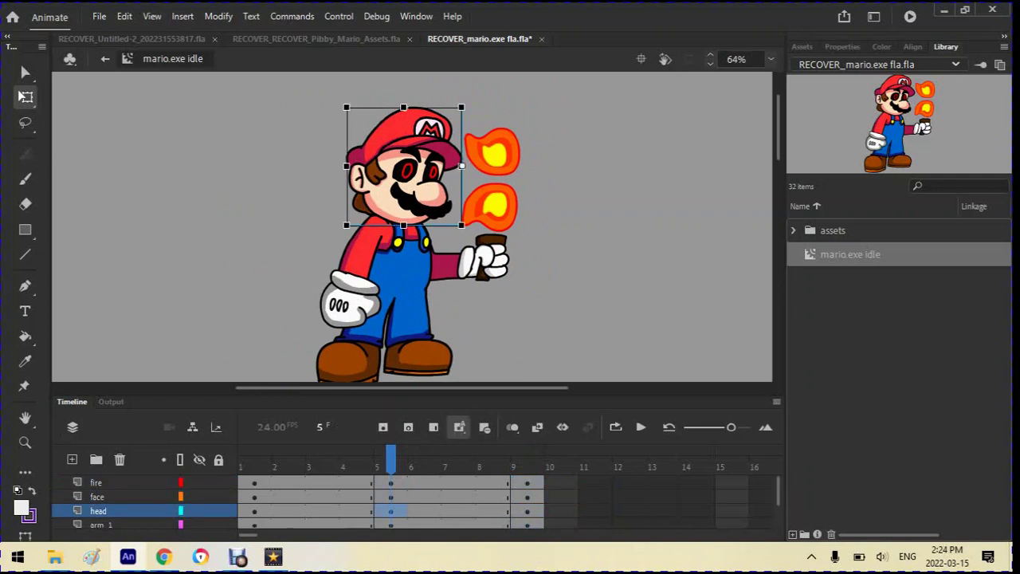
scroll(383, 168, "up", 3)
scroll(338, 133, "up", 1)
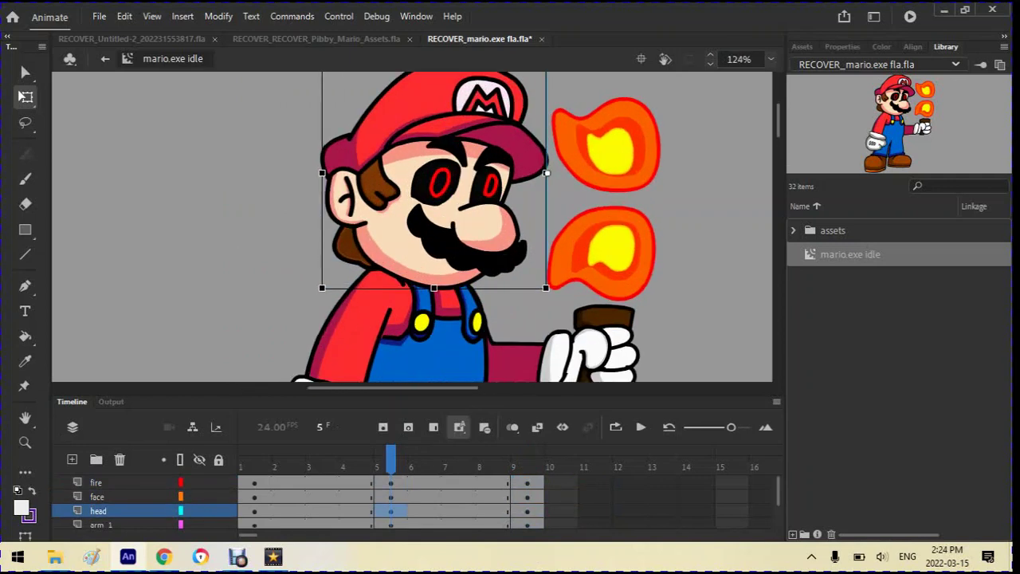
scroll(383, 510, "down", 3)
scroll(383, 509, "up", 3)
left_click_drag(276, 110, 496, 209)
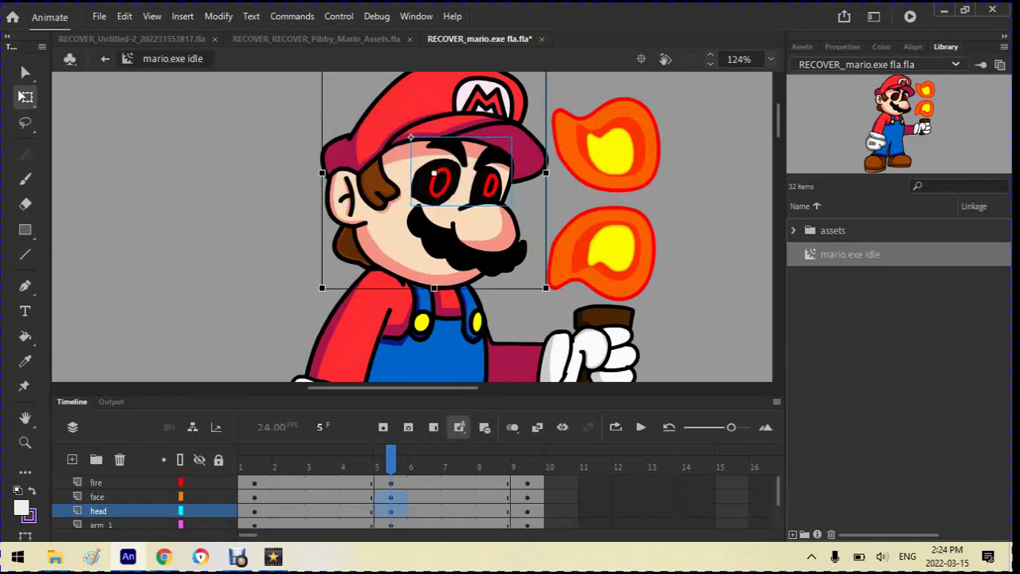
left_click_drag(320, 289, 310, 276)
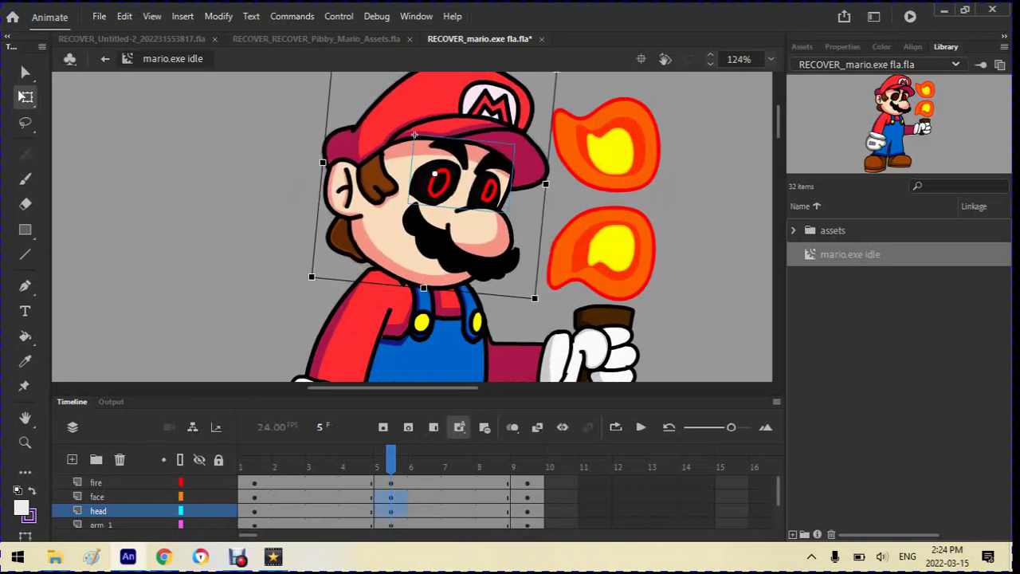
Turn on onion skinning and nudge the tilted head and face slightly to the right at frame 5
left_click(518, 427)
key("shift+Right")
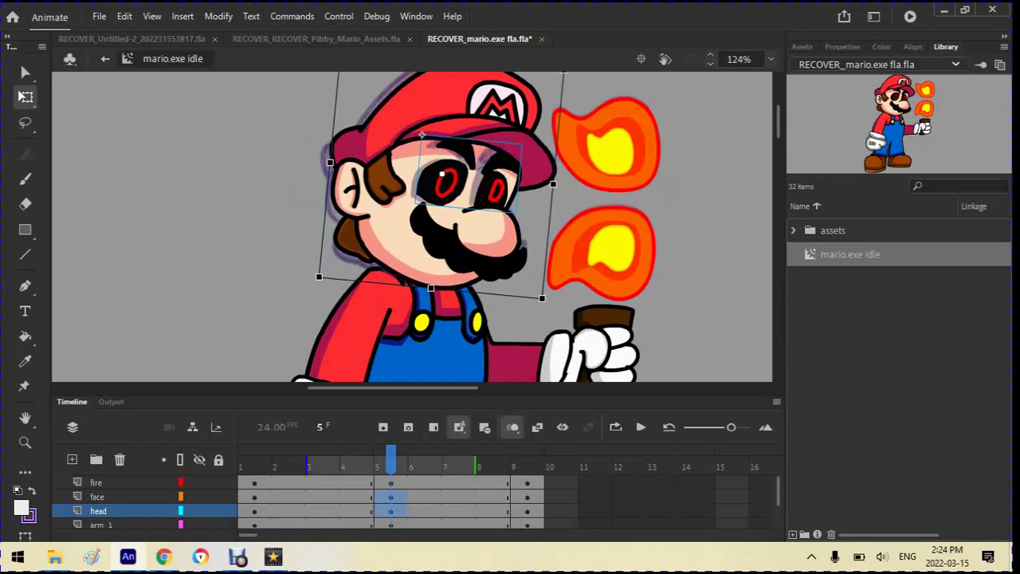
left_click(513, 427)
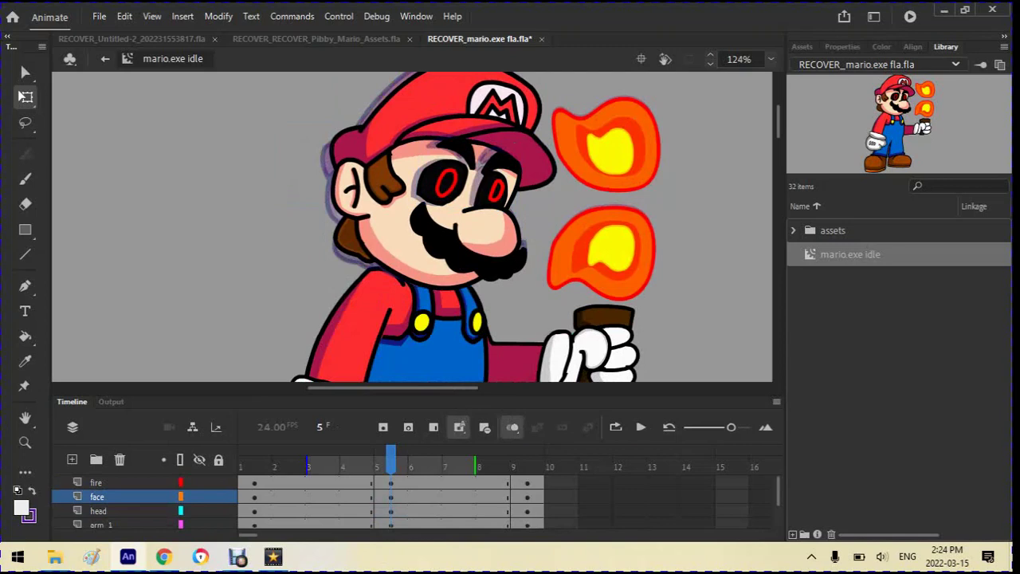
Try to squash the body vertically at frame 5, then undo the attempt
scroll(443, 255, "down", 3)
scroll(443, 255, "down", 3)
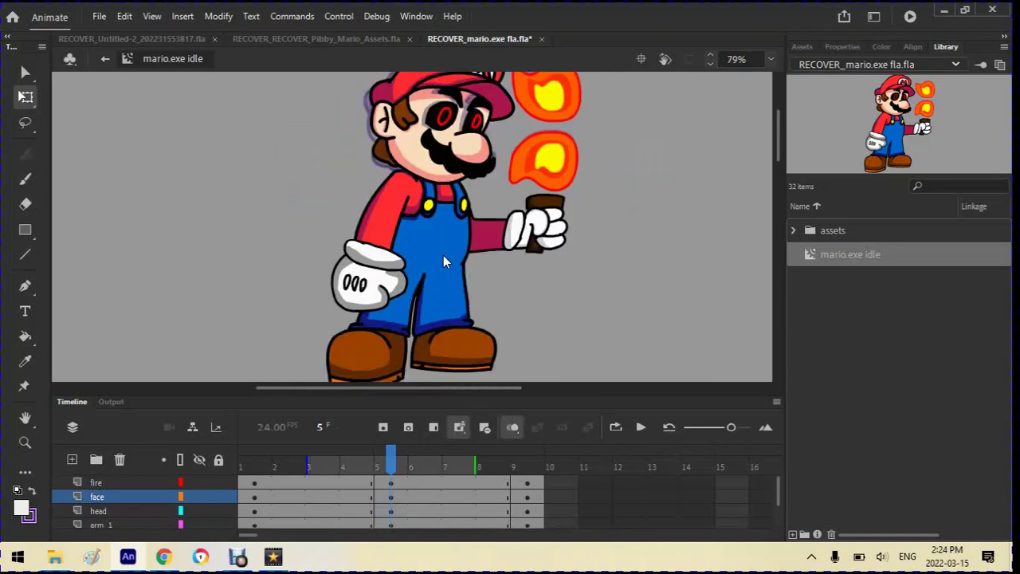
left_click(443, 255)
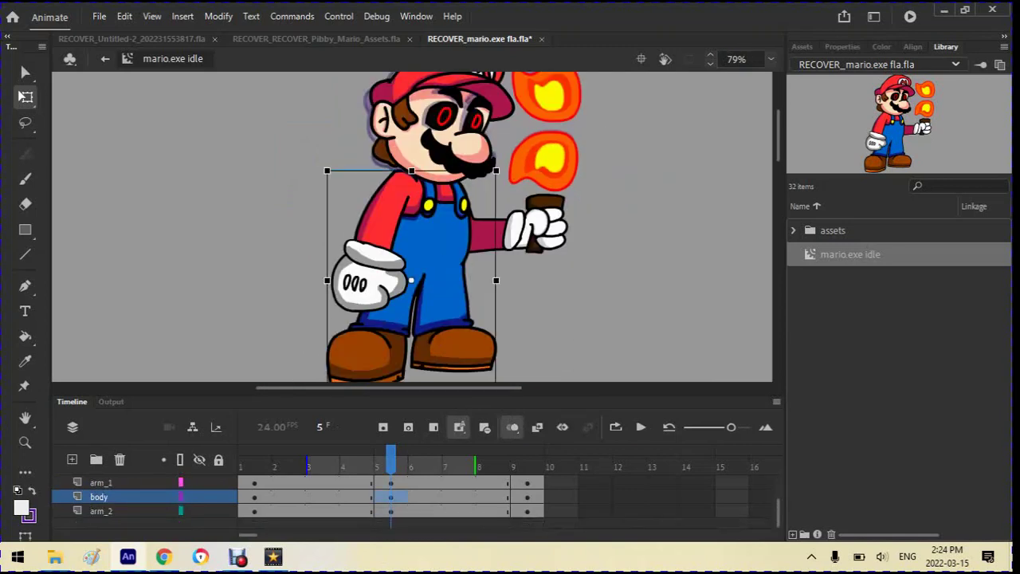
left_click_drag(411, 170, 411, 177)
key("shift+Down")
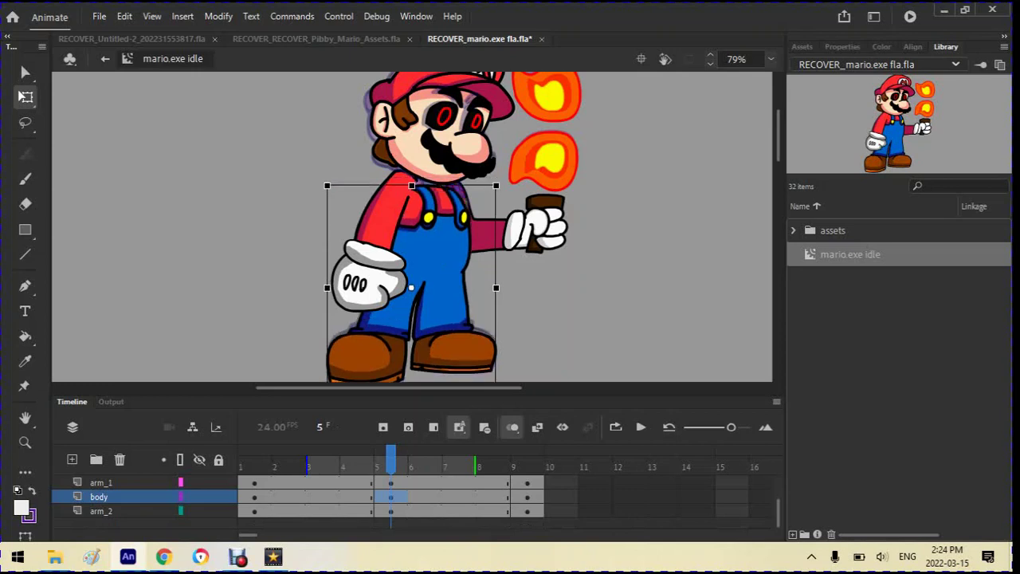
left_click(411, 179)
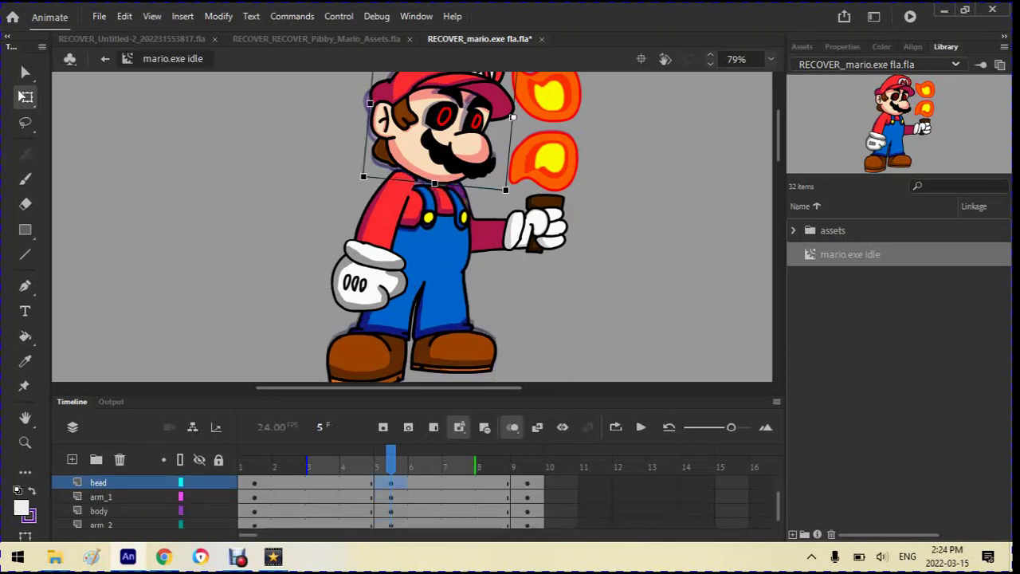
left_click(434, 319)
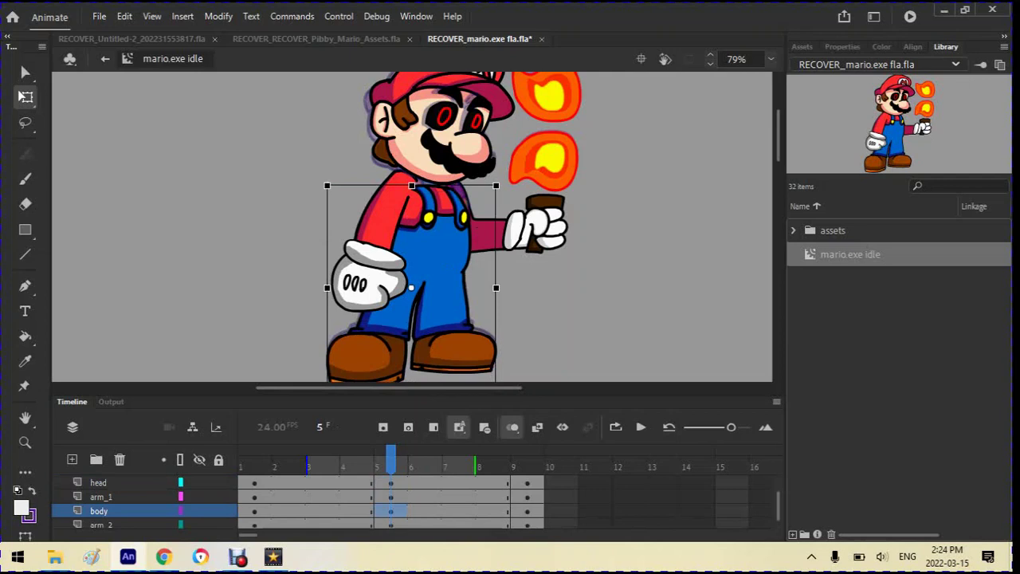
left_click(410, 179)
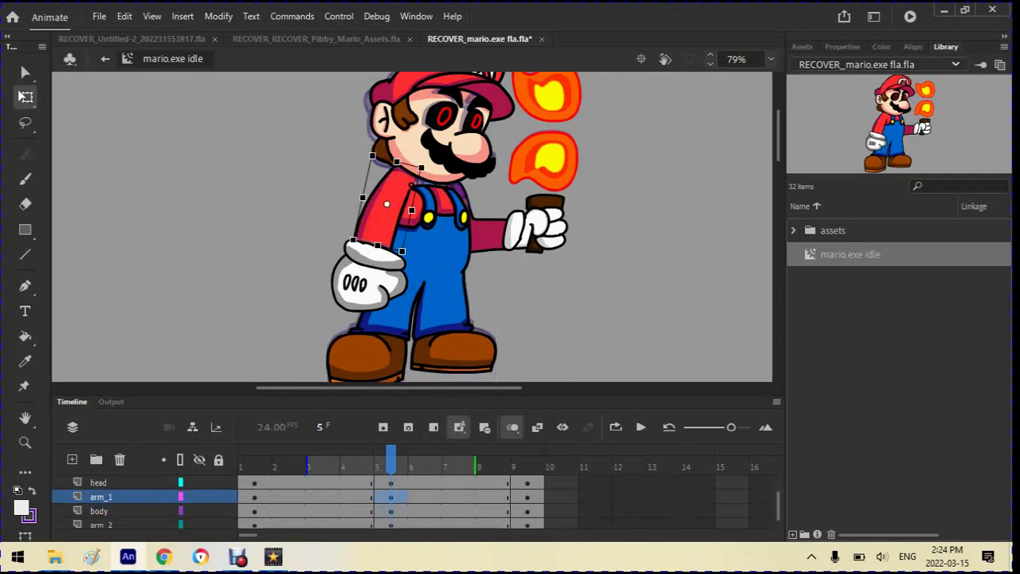
left_click(411, 179)
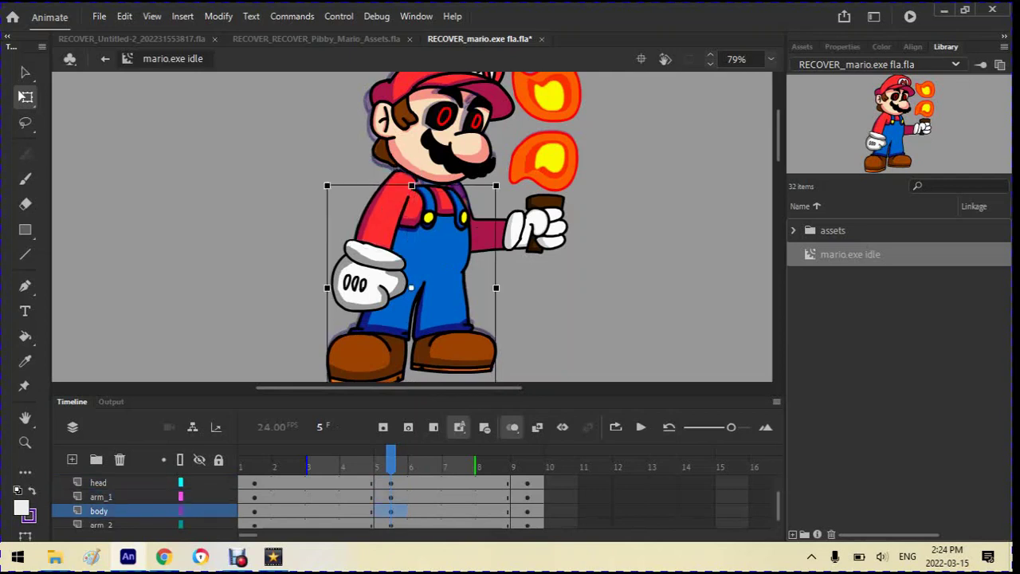
left_click(410, 179)
left_click(411, 179)
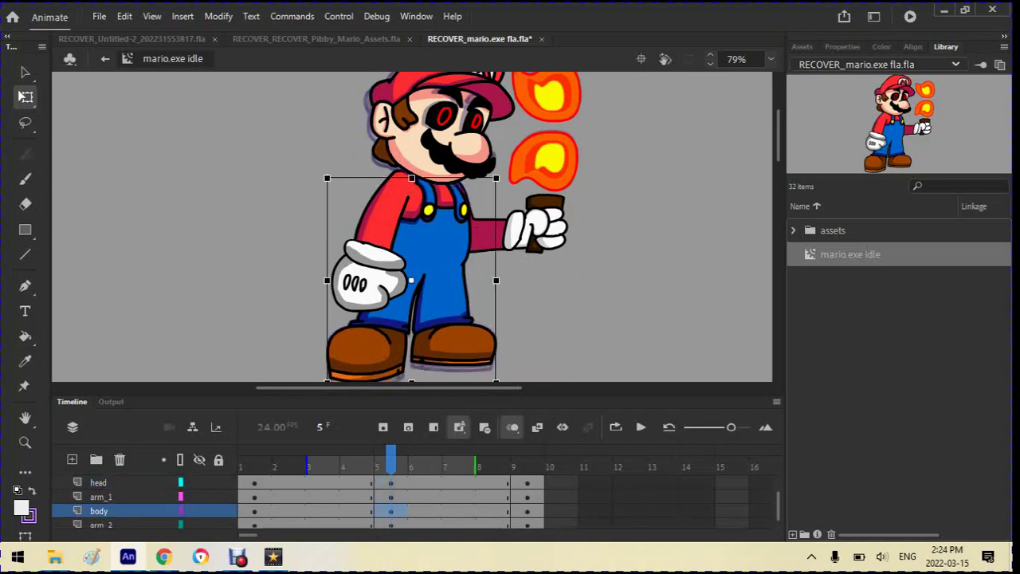
left_click_drag(410, 177, 411, 170)
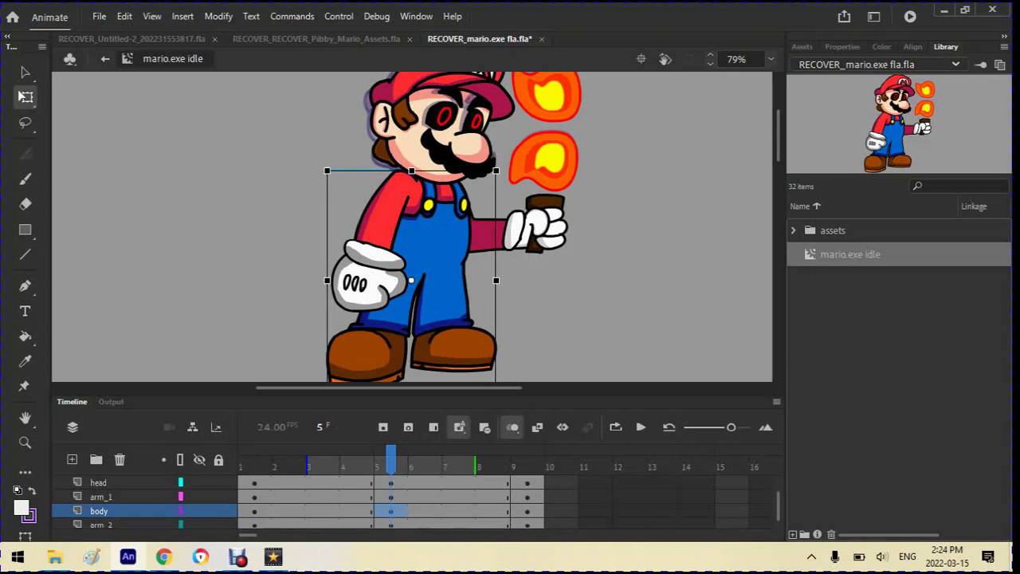
key("ctrl+z")
Shorten the body from its upper edge at frame 5 and nudge it slightly upward
key("shift+Down")
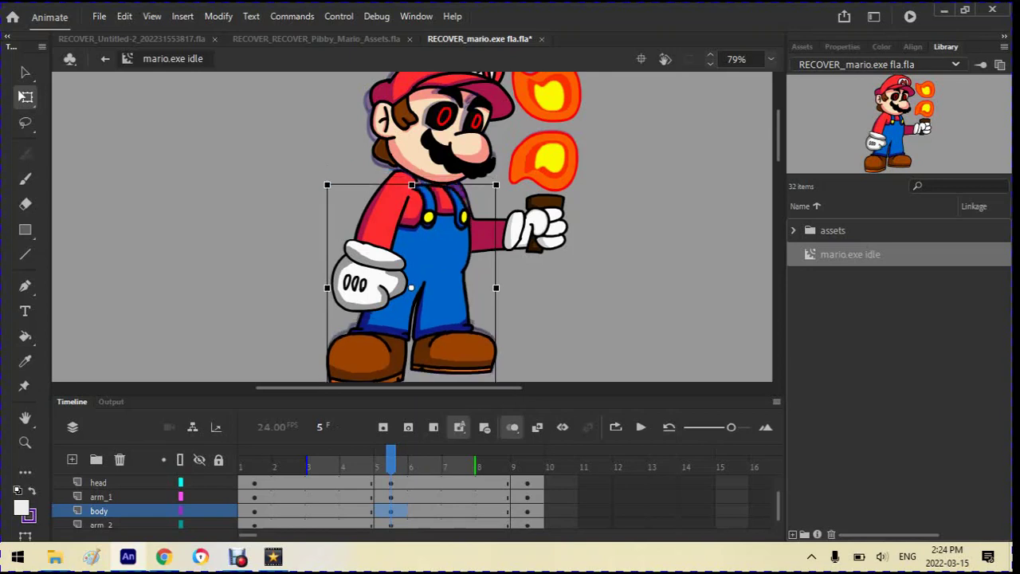
key("Up")
key("Up")
key("Up")
key("Up")
key("Up")
key("Up")
key("Up")
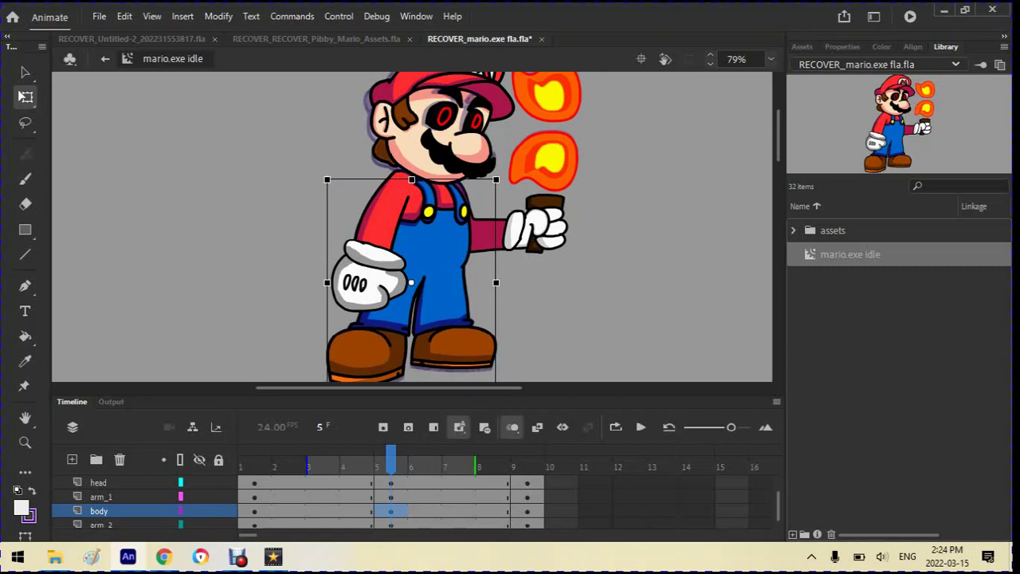
key("Down")
key("Down")
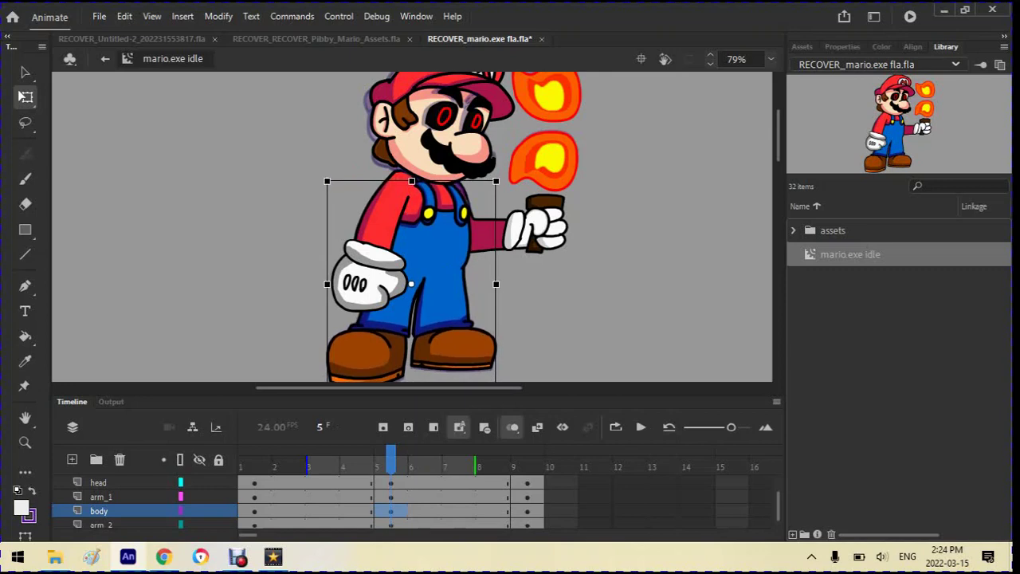
Nudge the head and face down together at frame 5 to meet the shortened body
left_click(428, 86)
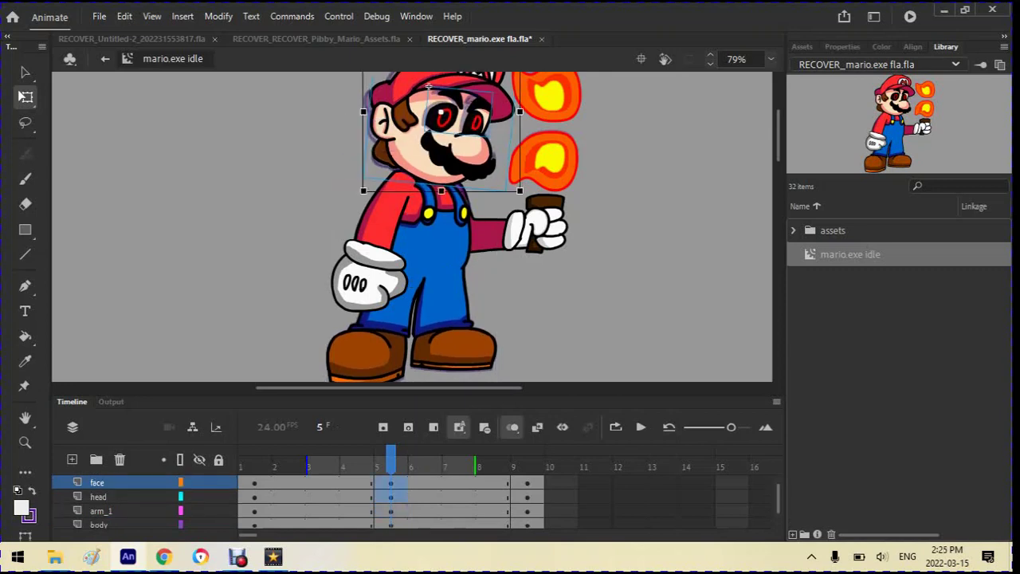
key("Down")
key("Down")
key("Down")
key("Down")
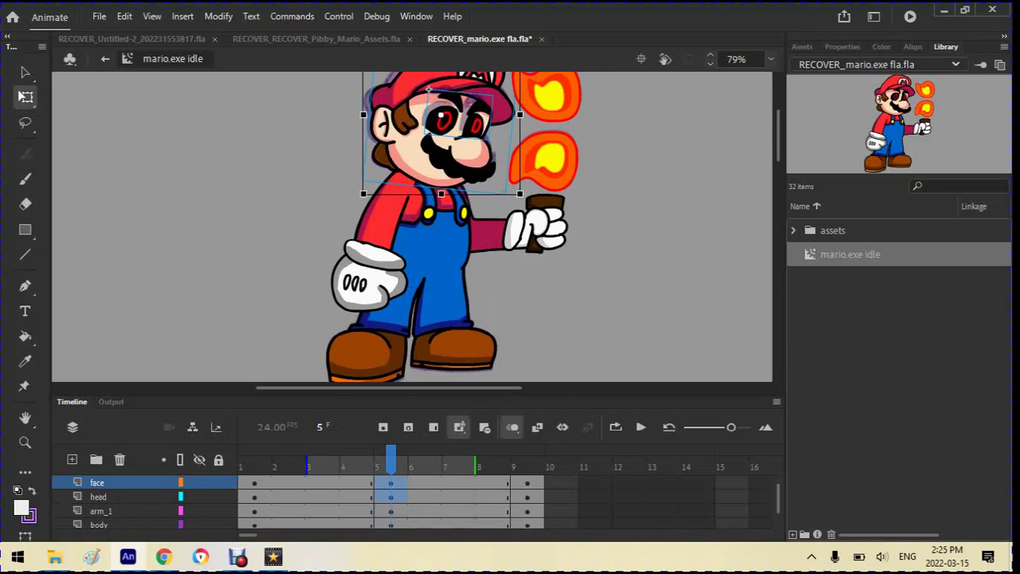
Rotate the arm_1 sleeve and glove slightly clockwise at frame 5 and nudge them left
left_click_drag(310, 239, 330, 228)
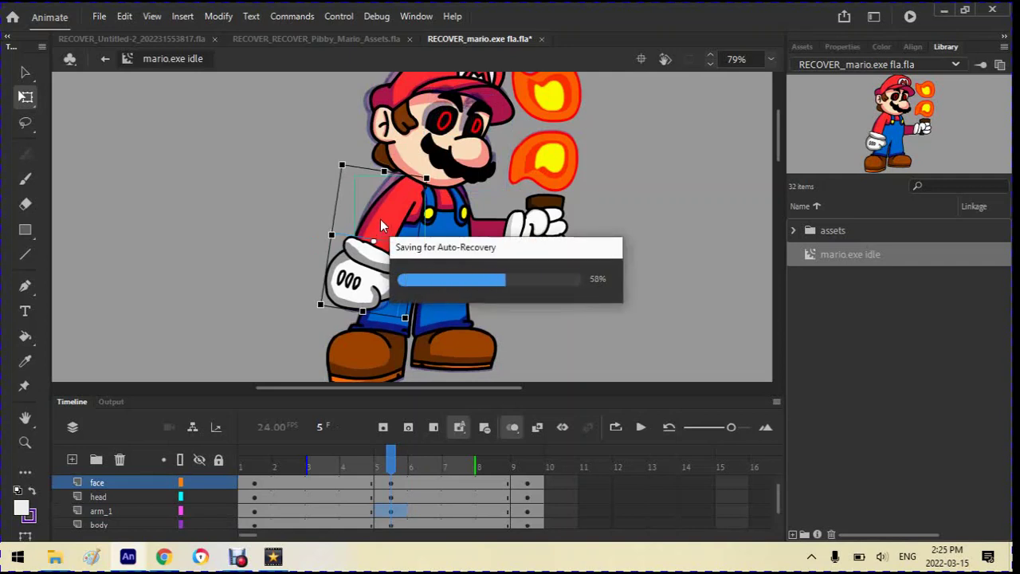
key("Left")
key("Left")
key("Left")
key("Left")
key("Left")
key("Left")
key("Left")
key("Left")
key("Left")
key("Left")
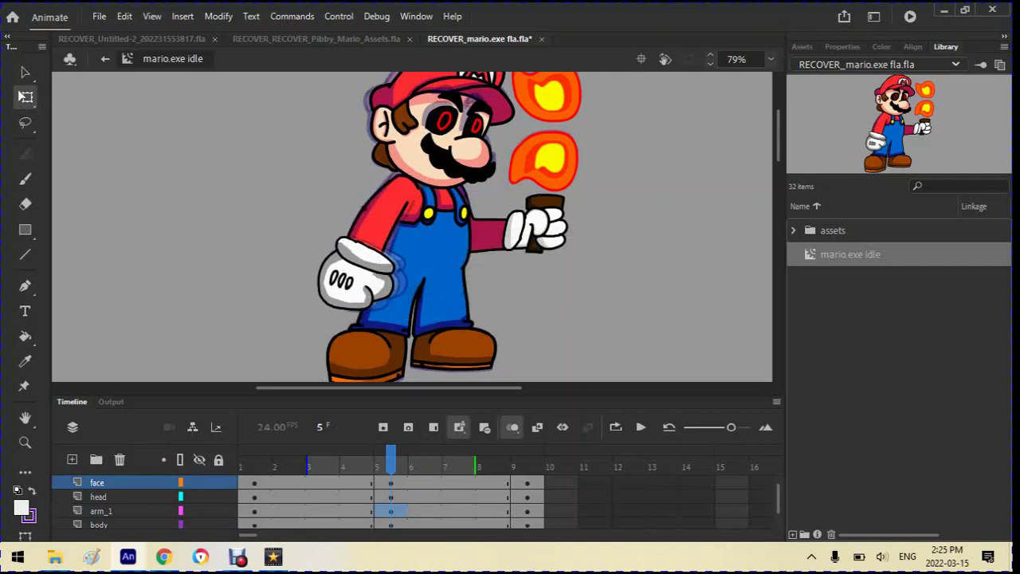
Rotate the torch-holding arm parts on arm_2 clockwise at frame 5 and nudge them down
left_click_drag(586, 200, 508, 252)
left_click(532, 205)
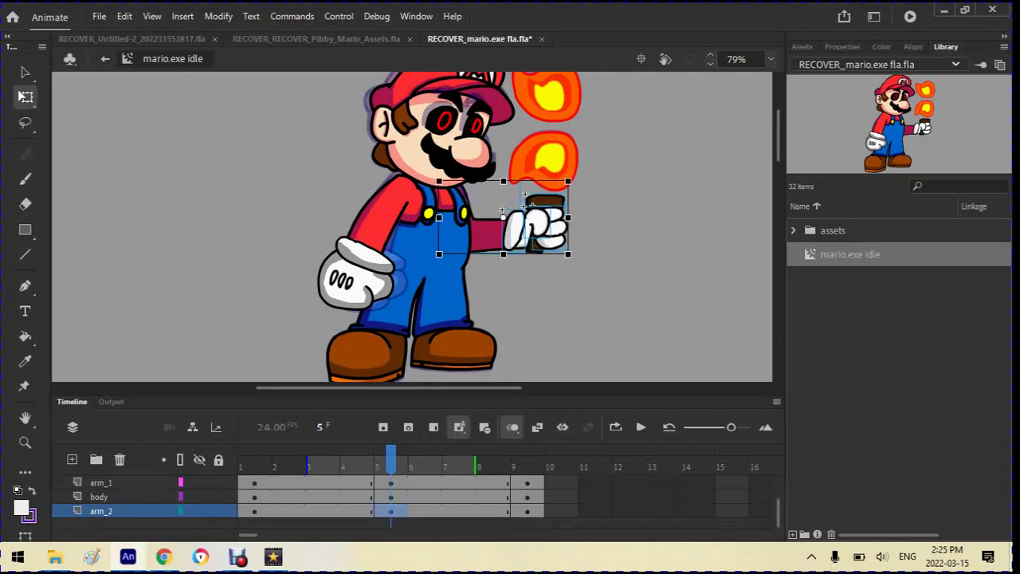
left_click_drag(572, 177, 580, 196)
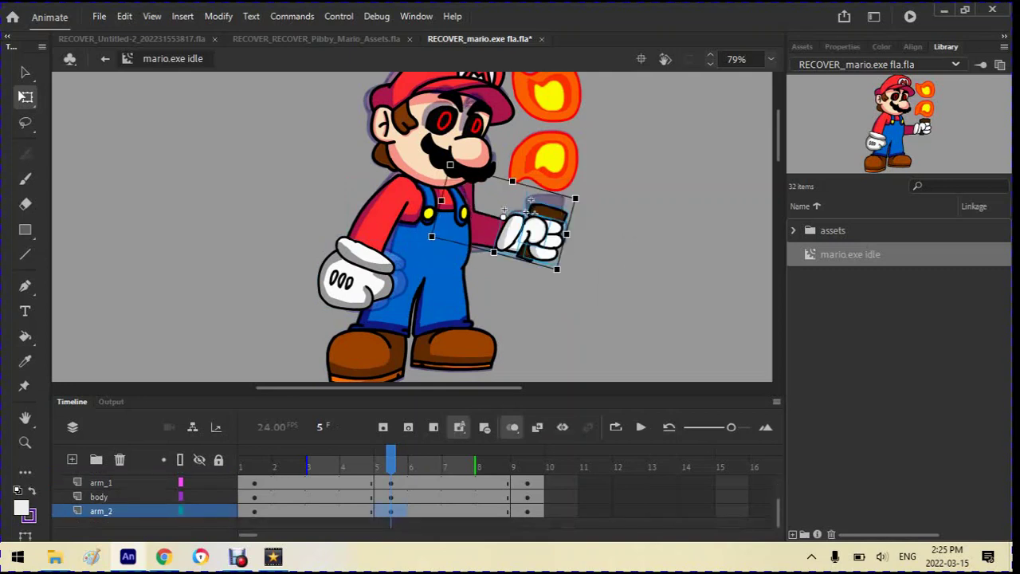
key("Down")
key("Down")
key("Down")
key("Down")
key("Down")
key("Down")
key("Down")
key("Down")
key("Down")
key("Down")
key("Down")
key("Down")
key("Down")
key("Down")
key("Down")
key("Down")
key("Down")
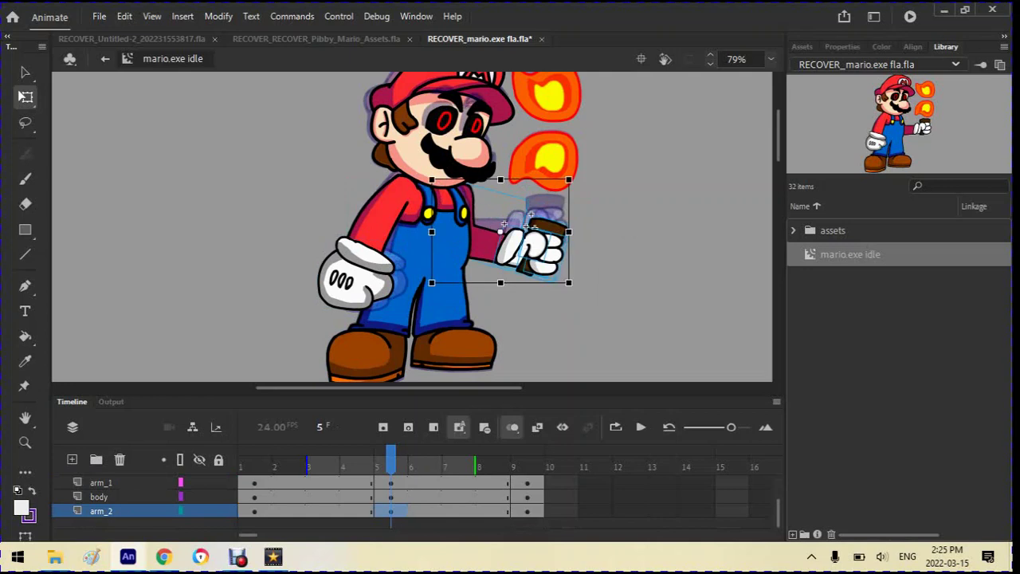
Move both flames down and to the right at frame 5 and rotate them clockwise to line up with the tilted torch
scroll(624, 180, "up", 1)
left_click(549, 187)
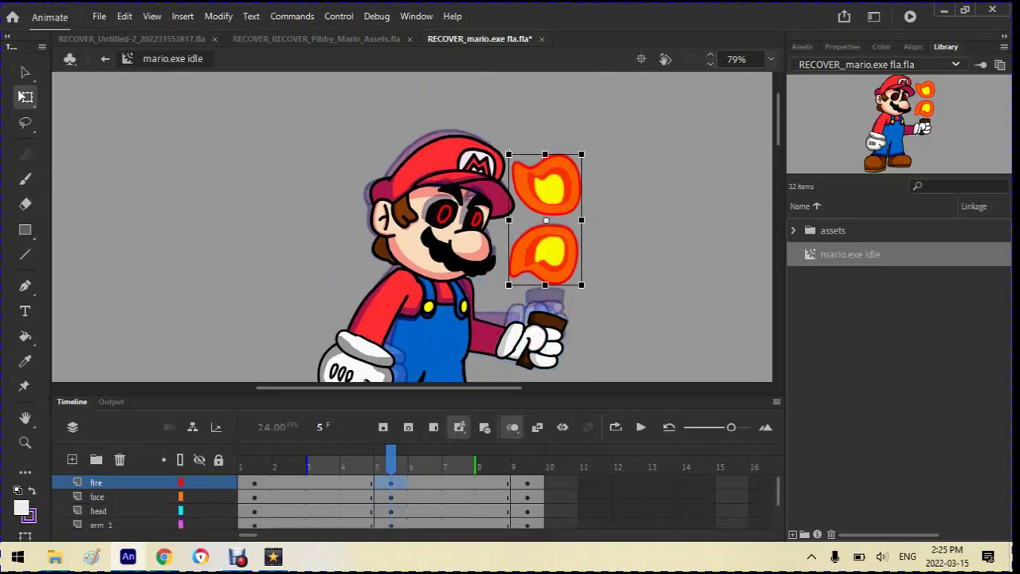
left_click_drag(507, 151, 517, 173)
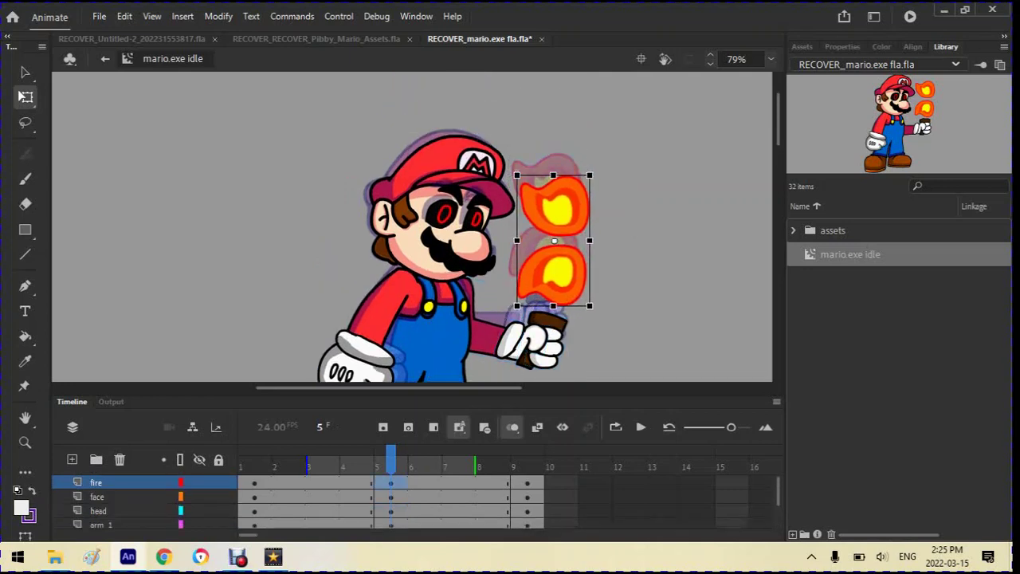
left_click_drag(517, 237, 522, 229)
left_click_drag(557, 275, 567, 266)
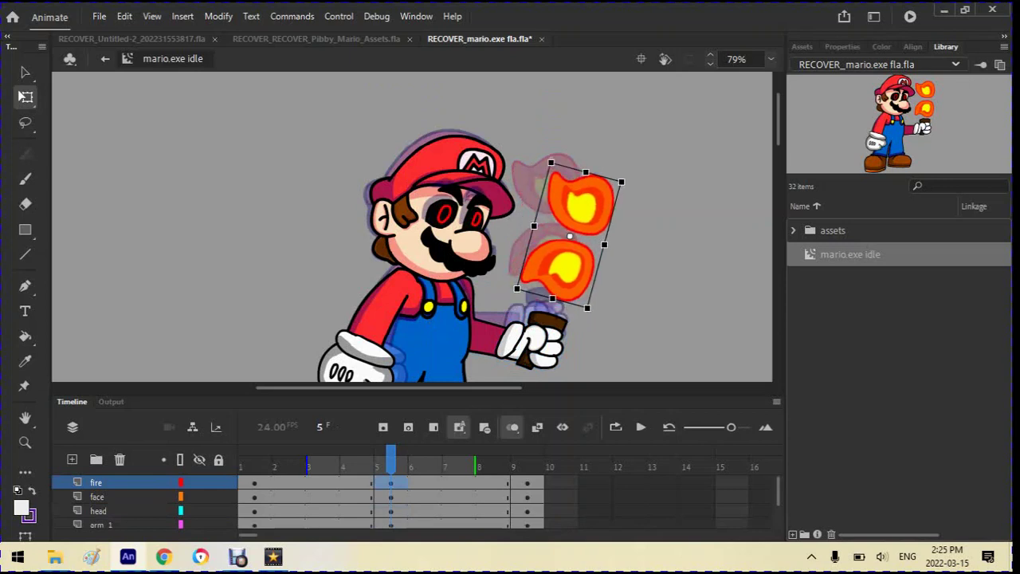
left_click(666, 223)
scroll(666, 223, "down", 4)
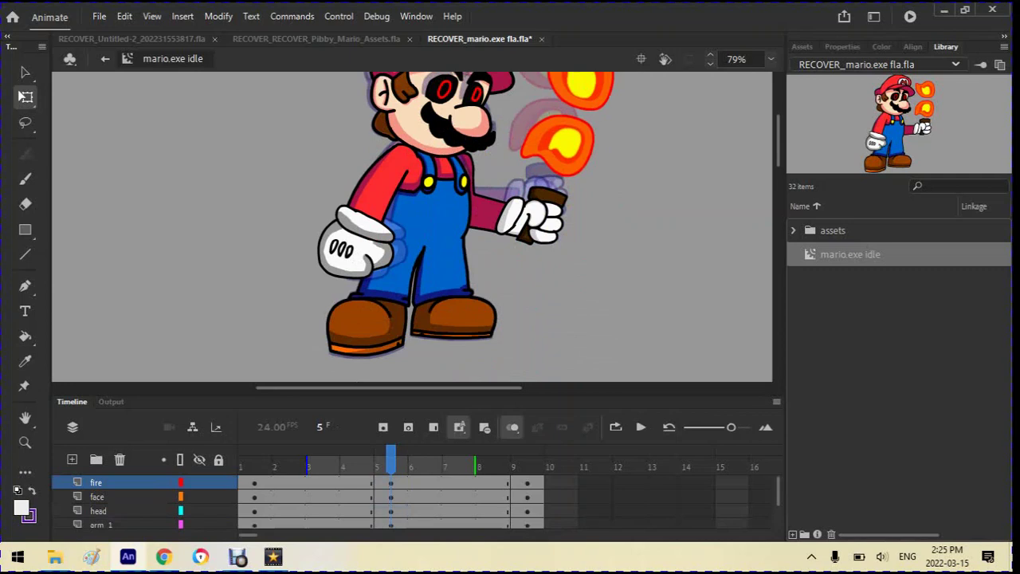
scroll(619, 348, "down", 2)
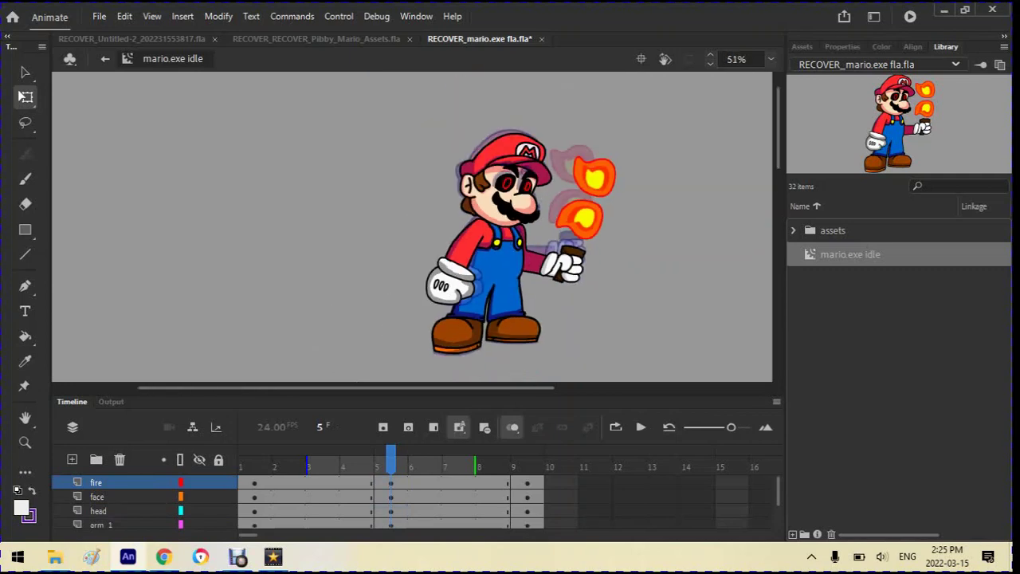
Turn off onion skinning and step through the keyframes at frames 1, 5 and 9 to compare the poses
key("alt+shift+o")
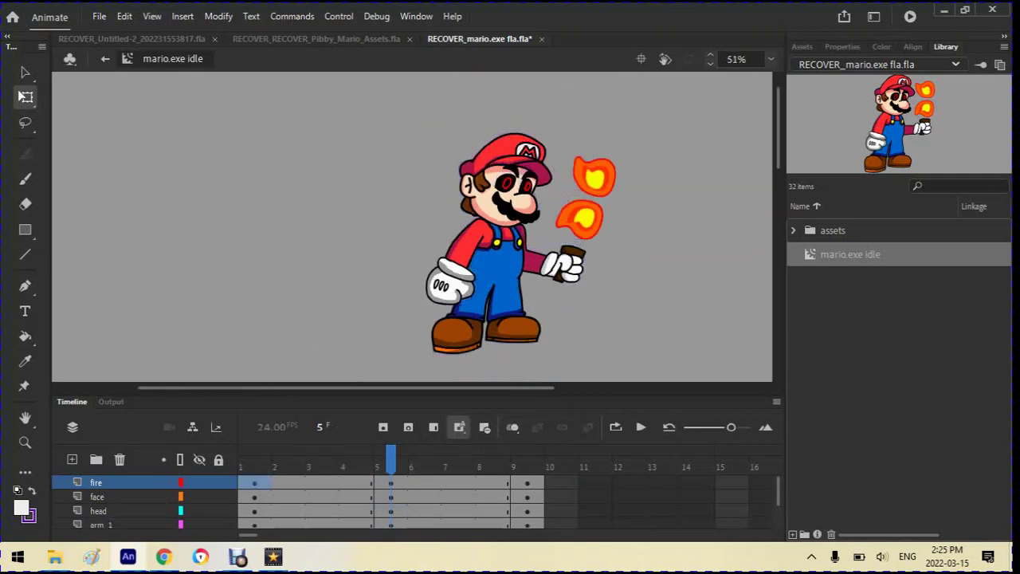
key("Return")
key("shift+period")
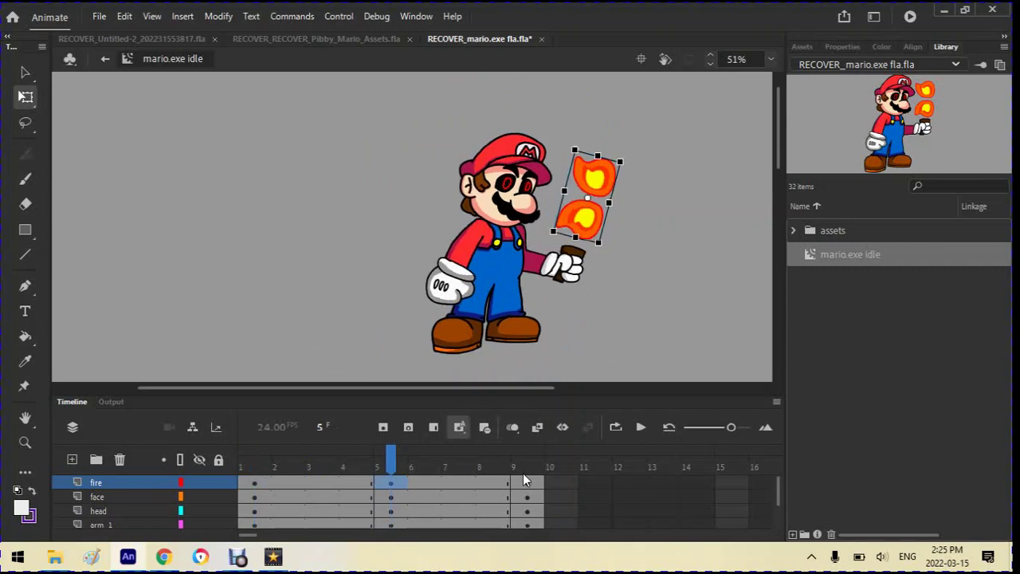
key("shift+period")
Apply classic tweens to every layer across the keyframes at frames 1, 5 and 9
scroll(558, 502, "down", 2)
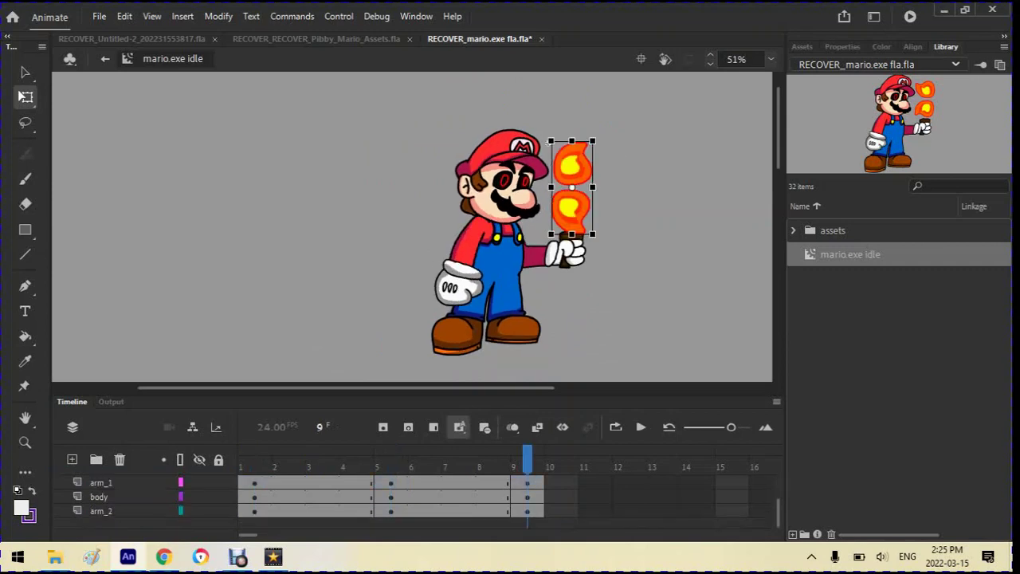
left_click_drag(561, 511, 266, 420)
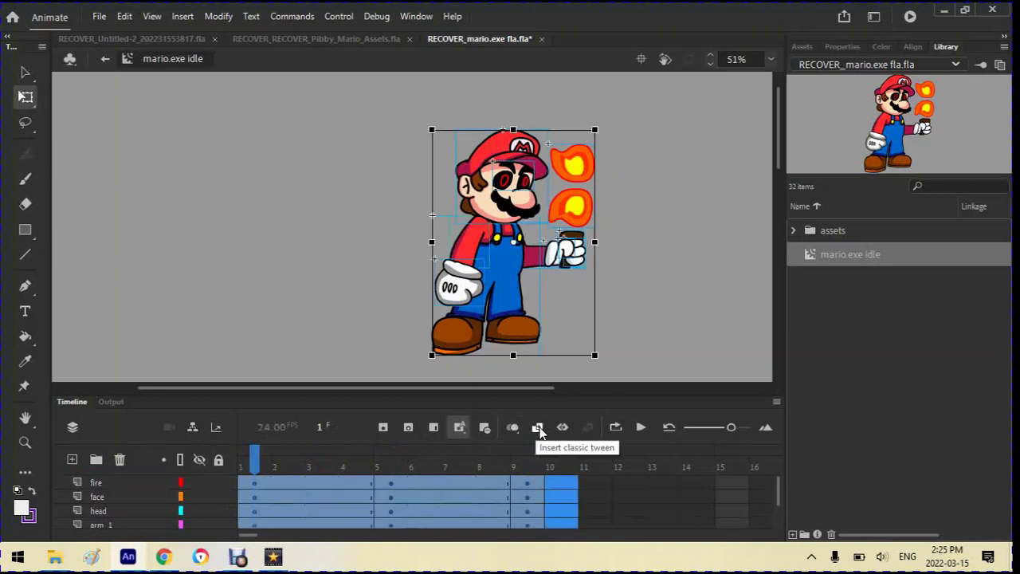
left_click(538, 429)
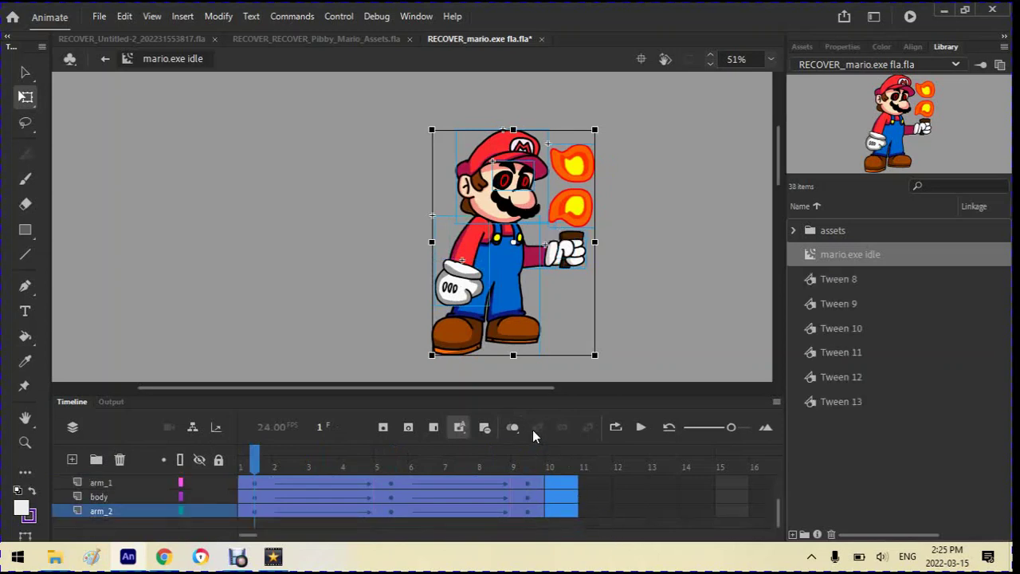
left_click(595, 511)
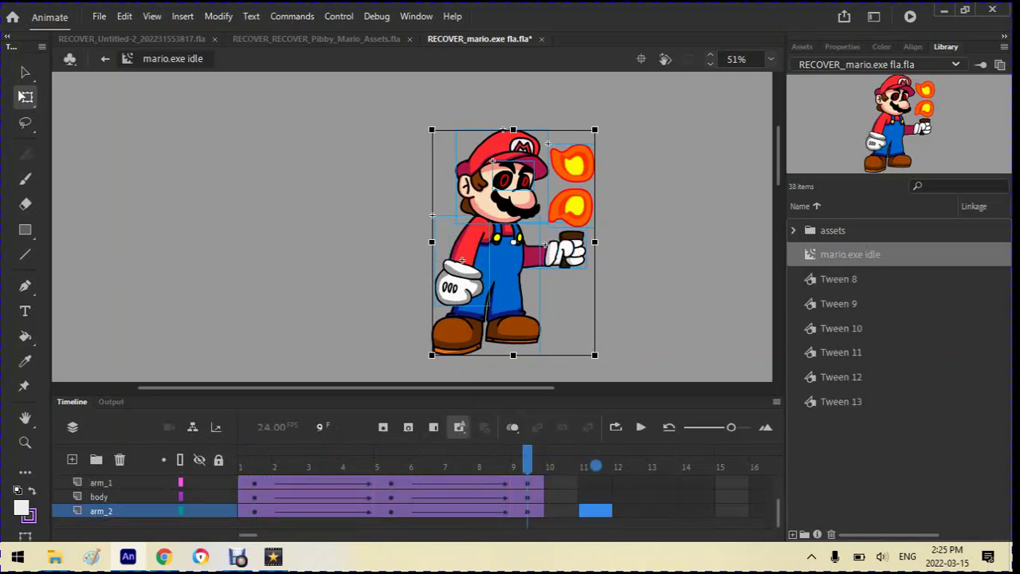
scroll(595, 502, "up", 2)
scroll(596, 466, "down", 2)
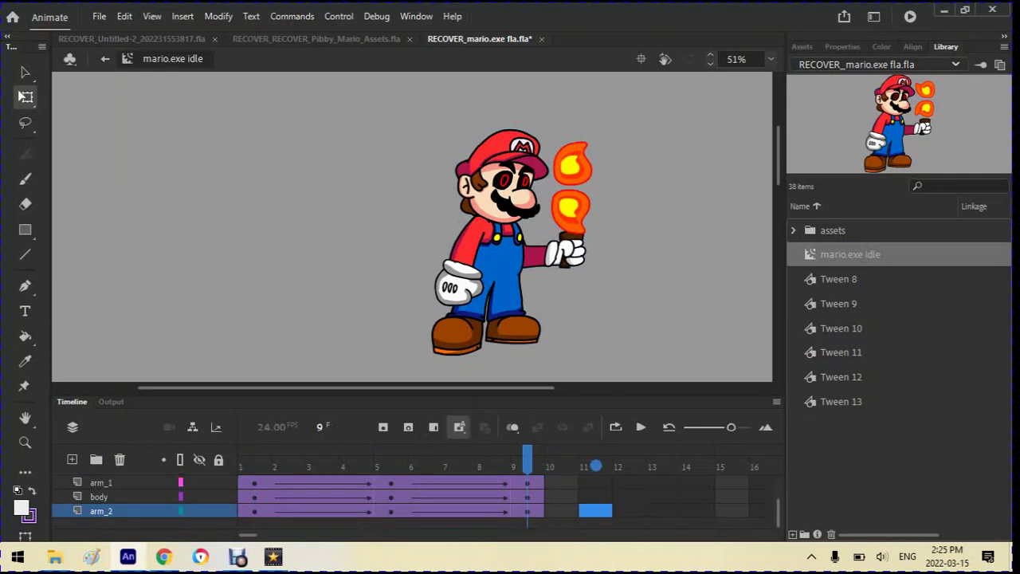
Extend all layers by four frames after the frame 9 keyframe so the final pose holds through frame 13
left_click(537, 465)
scroll(537, 465, "up", 2)
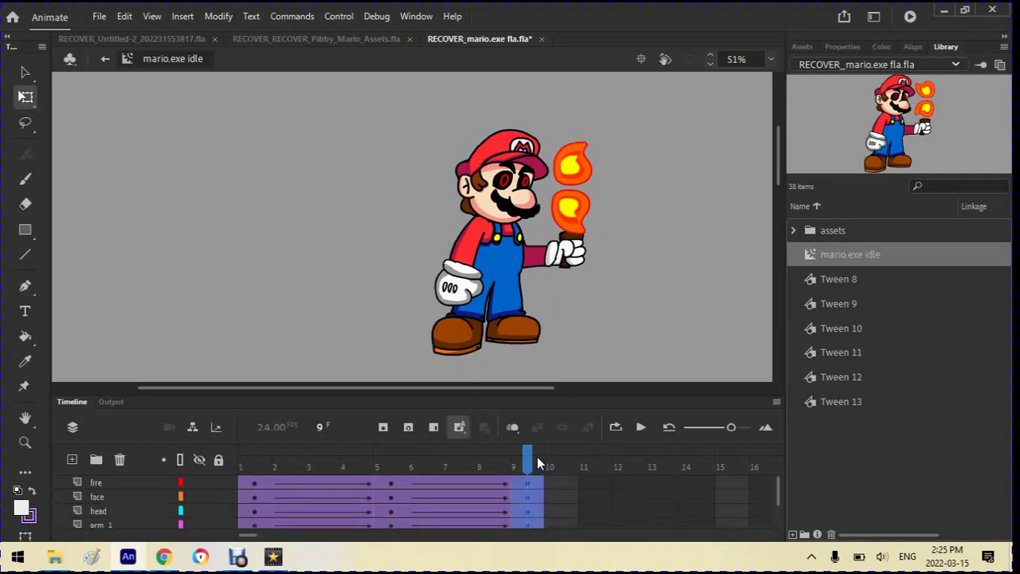
key("ctrl+a")
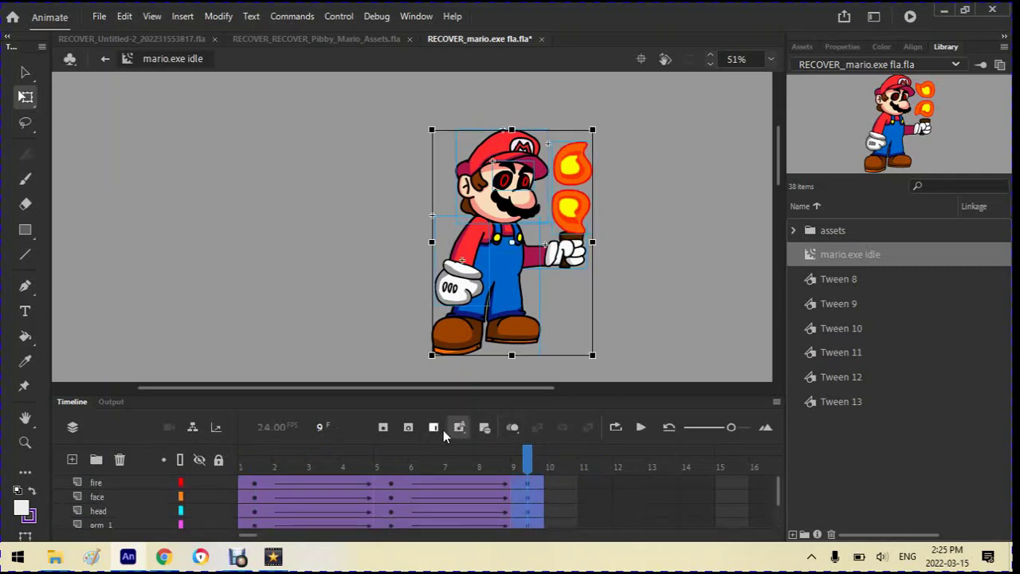
key("F5")
key("F5")
key("F5")
key("F5")
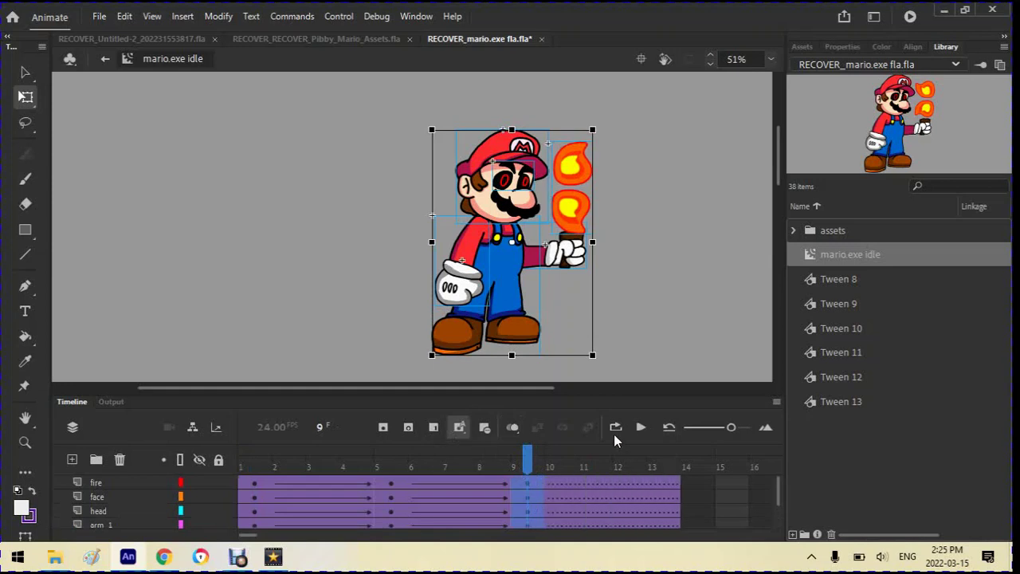
Enable looped playback over frames 1 to 13 and play the idle animation to review its motion
left_click(615, 428)
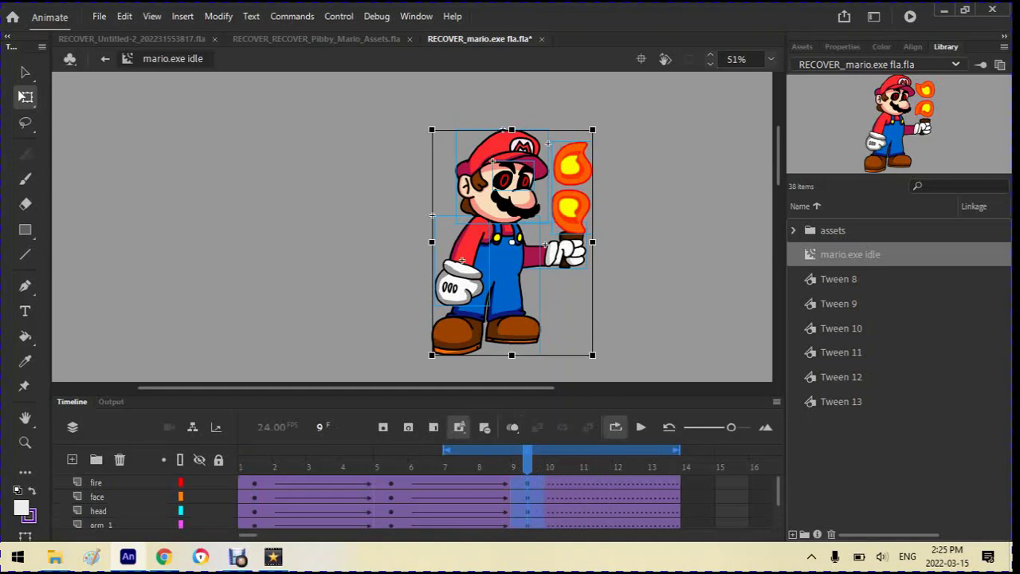
left_click_drag(446, 450, 411, 450)
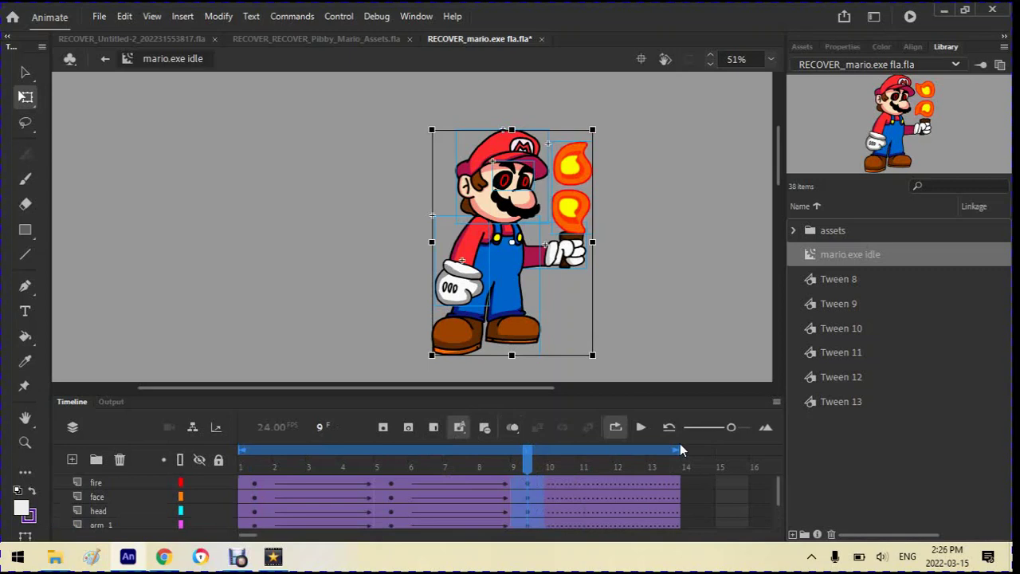
left_click(651, 428)
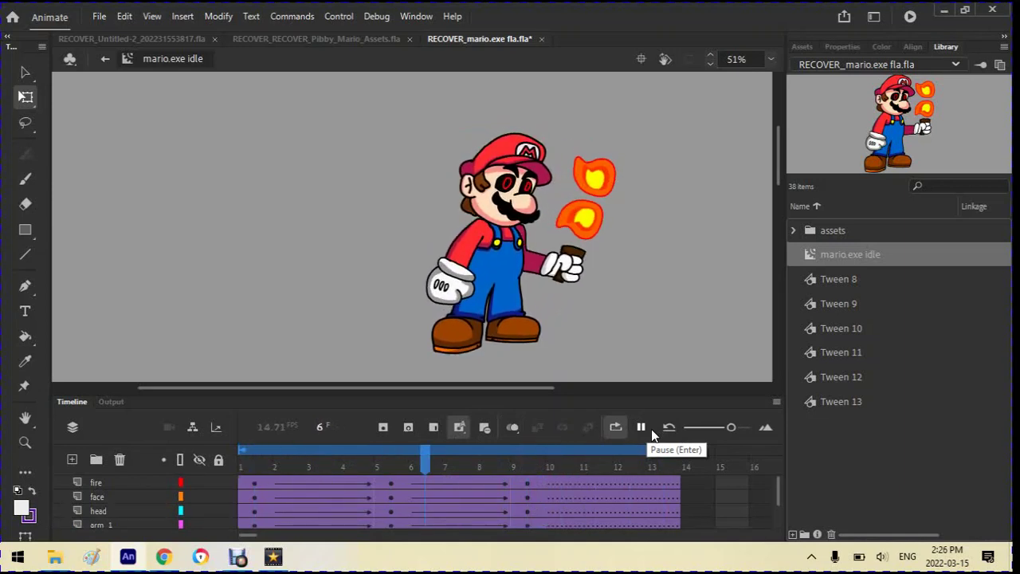
scroll(174, 301, "up", 2)
scroll(174, 301, "down", 4)
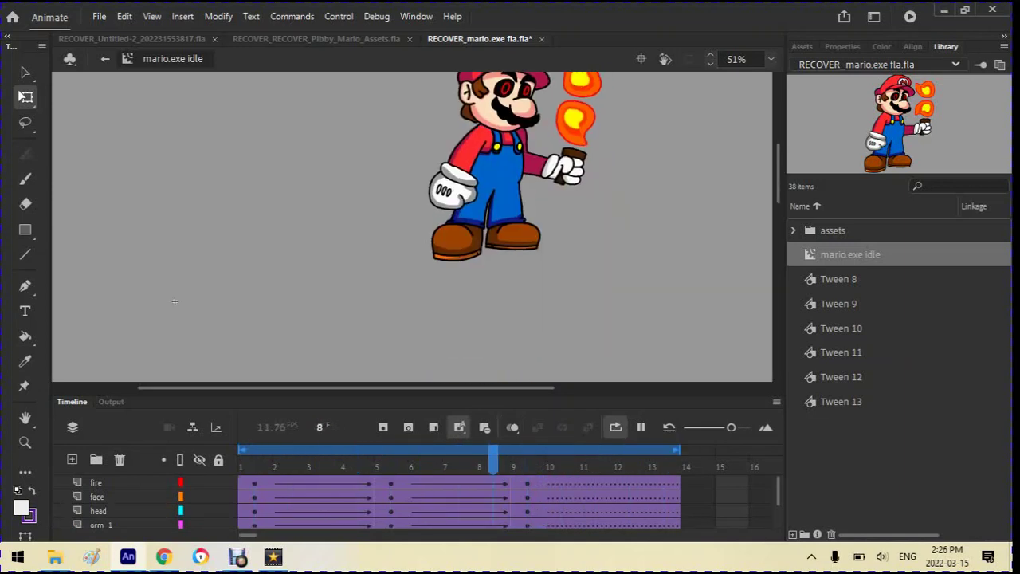
scroll(174, 301, "up", 3)
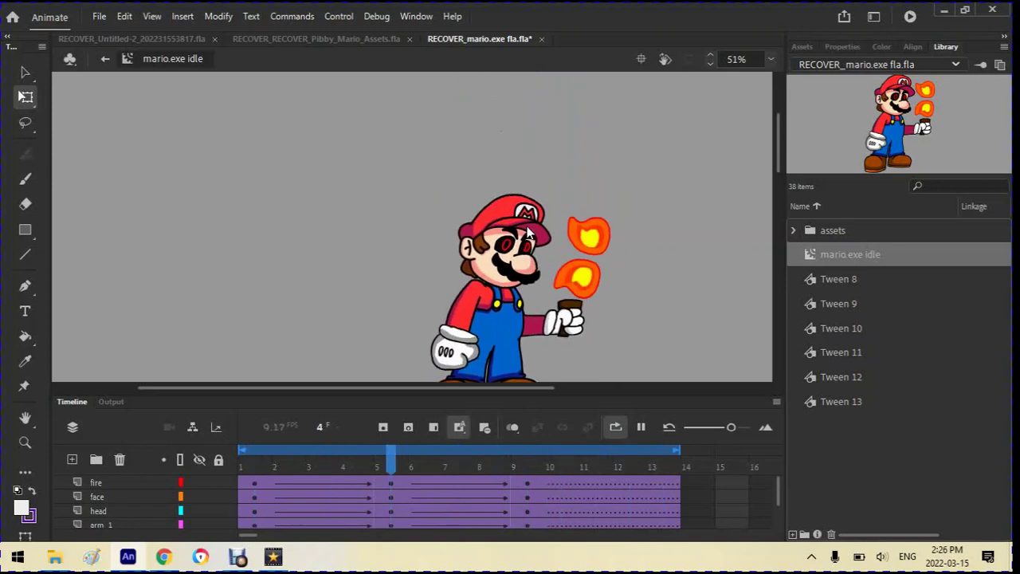
scroll(174, 333, "down", 3)
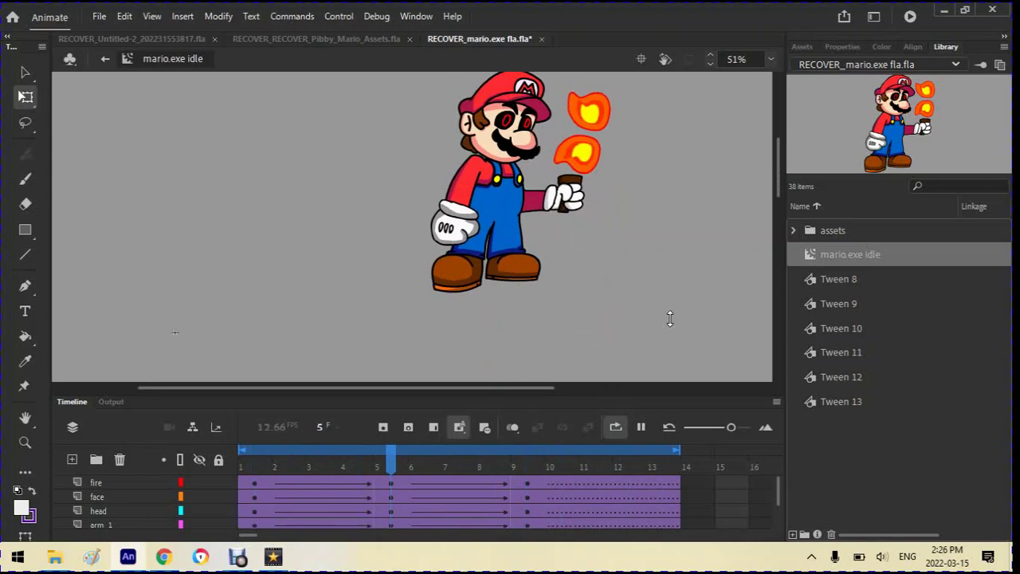
scroll(174, 333, "up", 2)
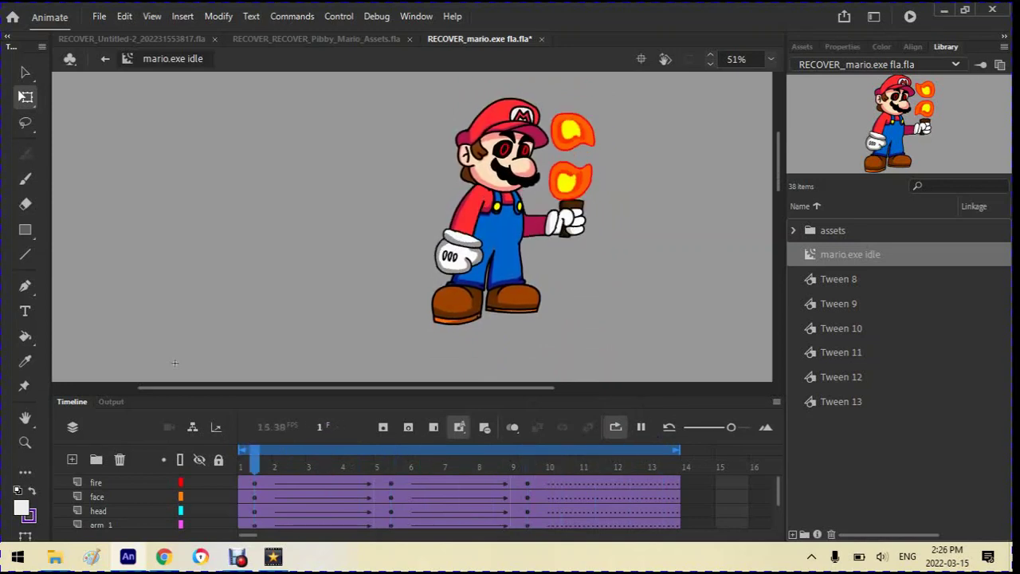
left_click_drag(498, 390, 548, 390)
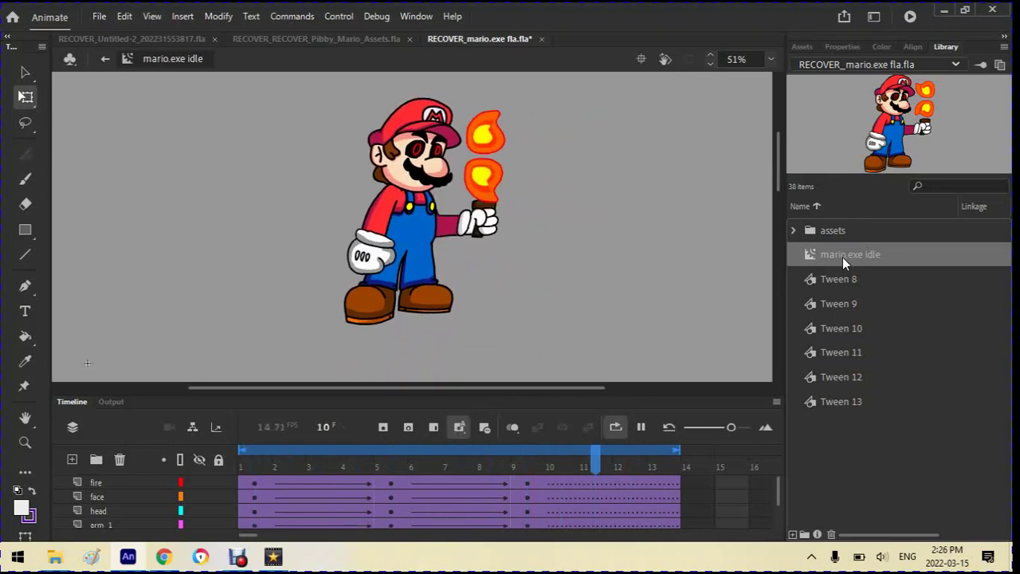
Start opening another document and browse to the fla files folder inside characters
left_click(123, 16)
left_click(104, 17)
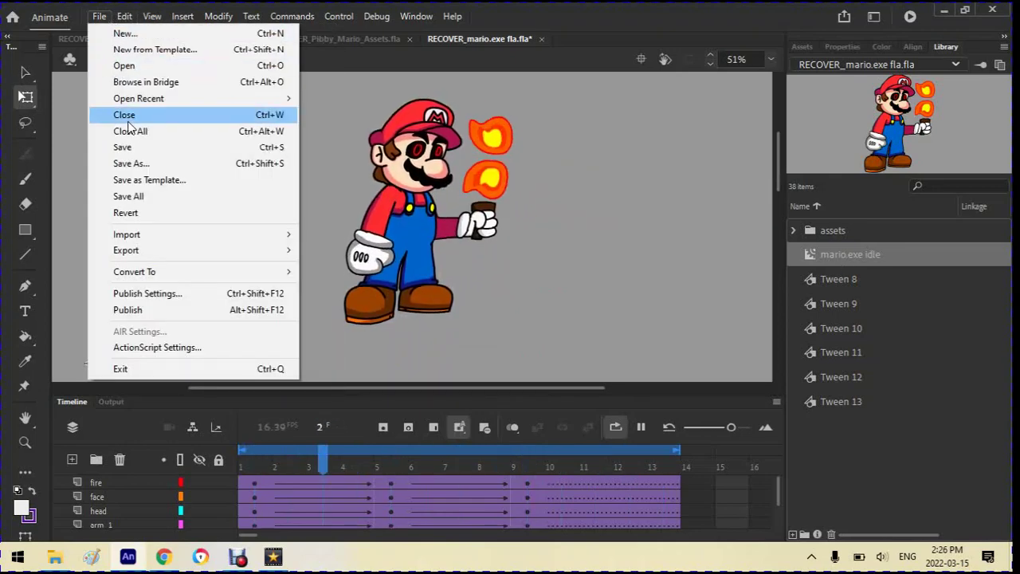
left_click(131, 67)
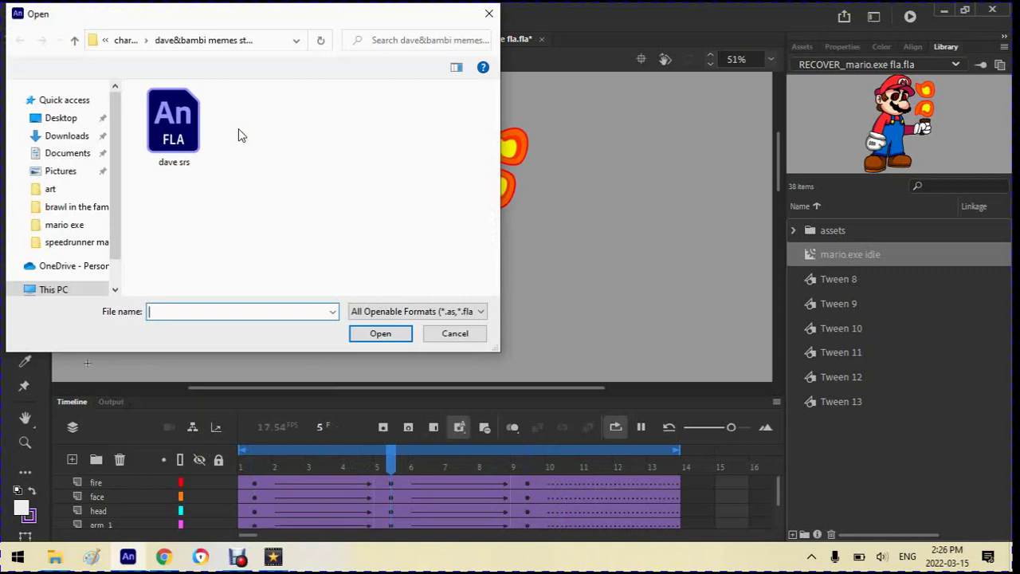
left_click(126, 41)
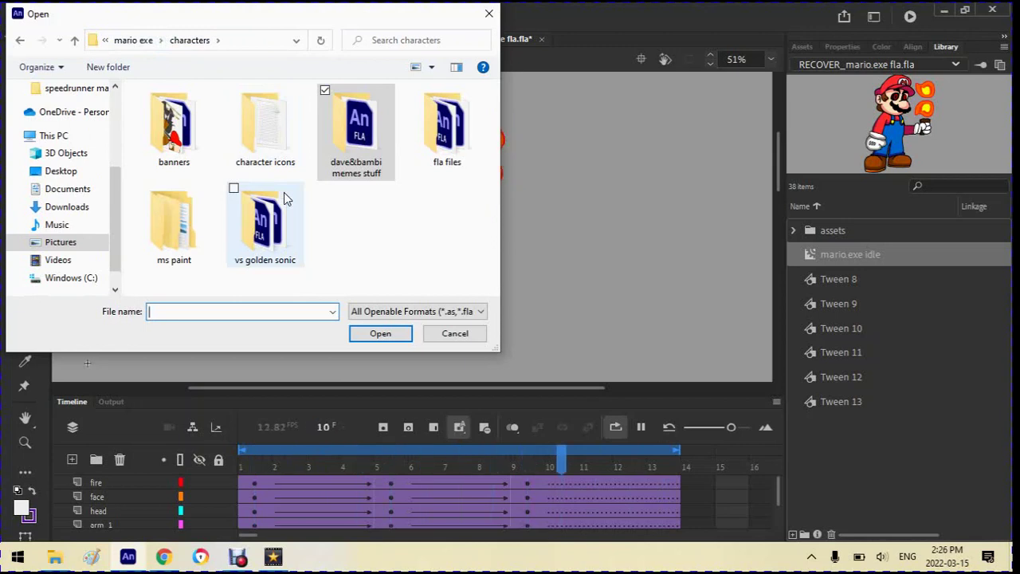
double_click(440, 140)
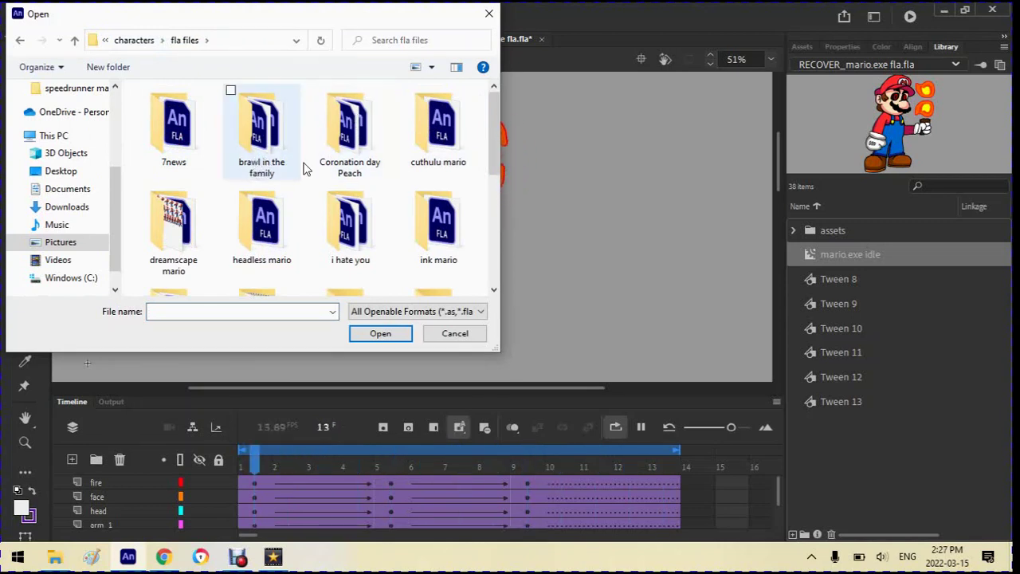
Open dream scape mario masterFLA from the dreamscape mario folder and bring its whole stage into view
scroll(377, 152, "down", 1)
scroll(377, 151, "up", 1)
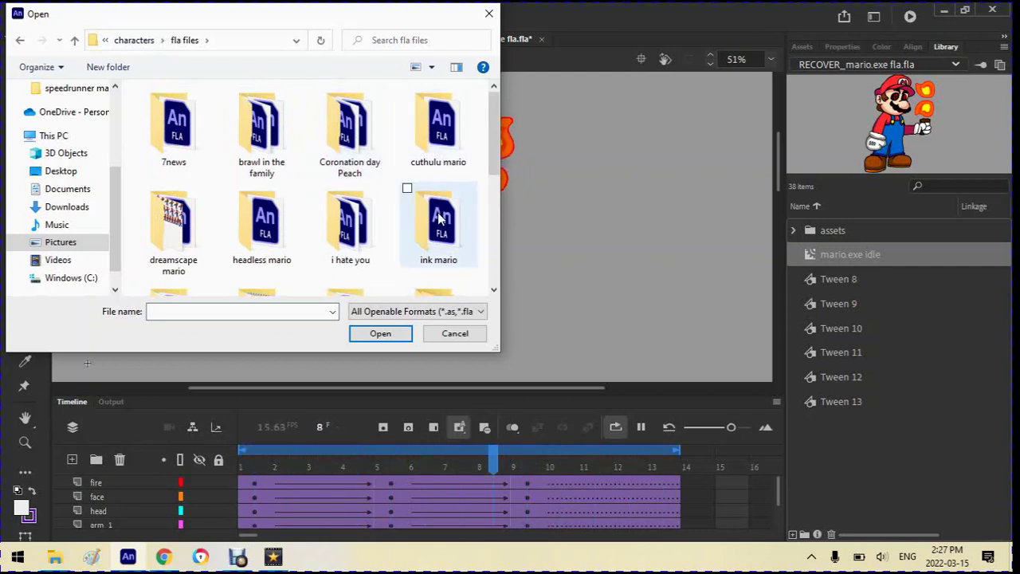
scroll(328, 239, "down", 1)
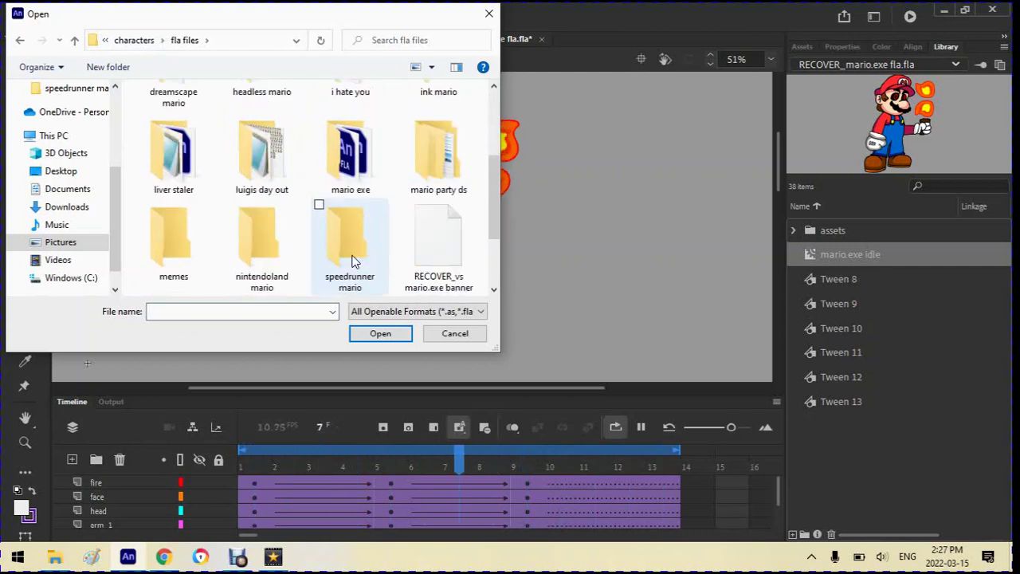
scroll(328, 239, "up", 1)
scroll(329, 239, "down", 3)
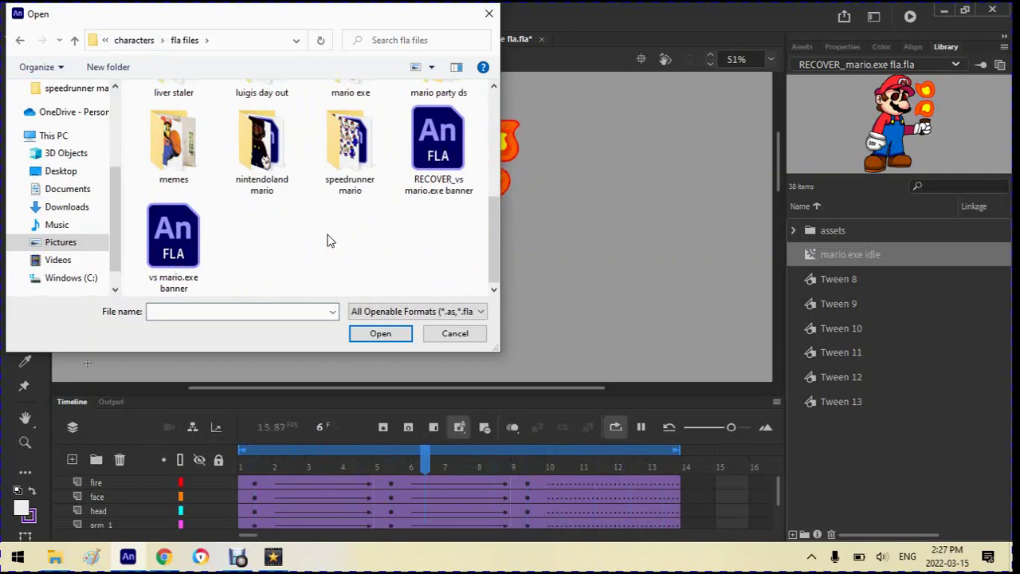
scroll(328, 239, "up", 2)
scroll(328, 239, "down", 1)
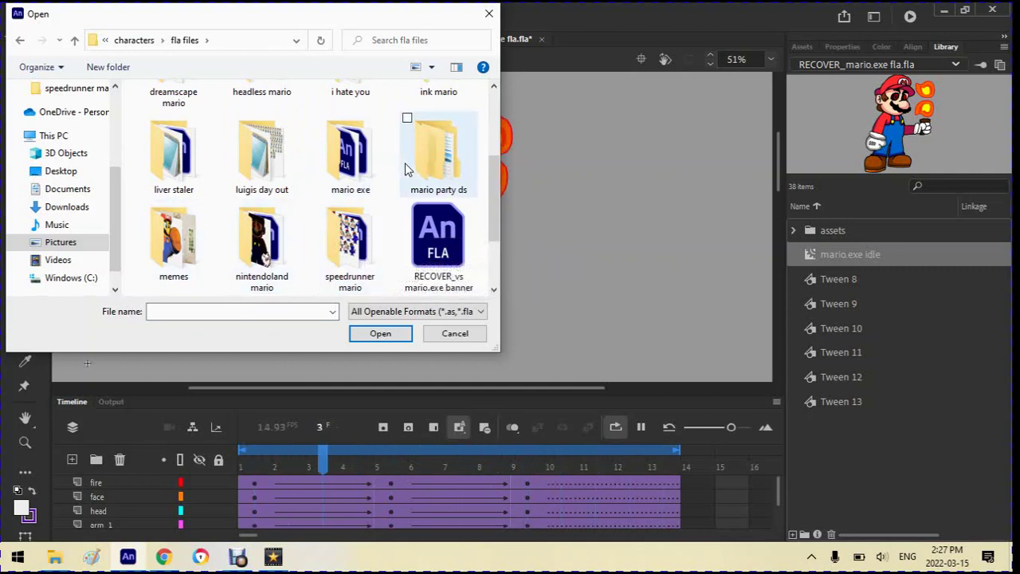
scroll(387, 163, "up", 1)
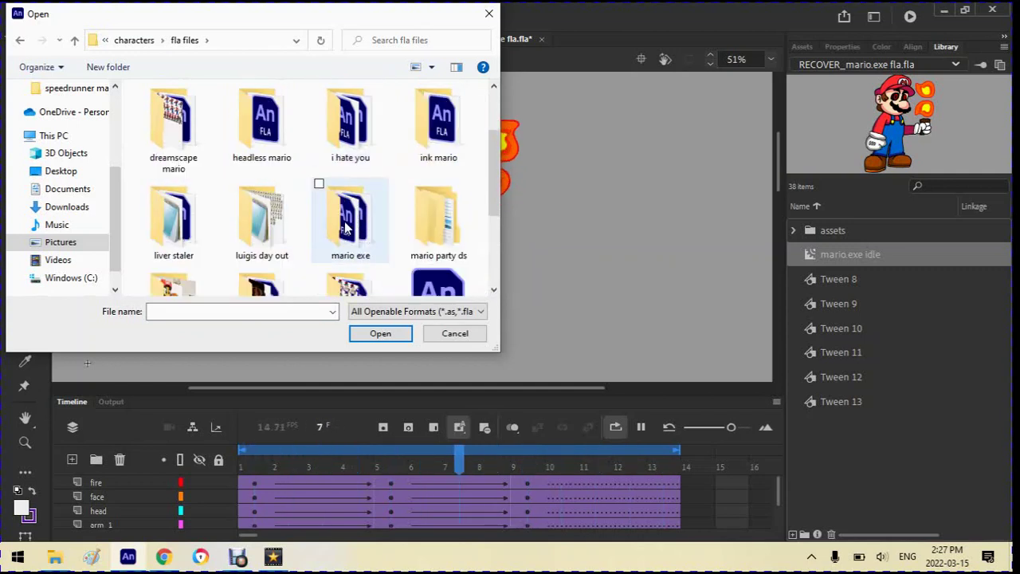
double_click(181, 146)
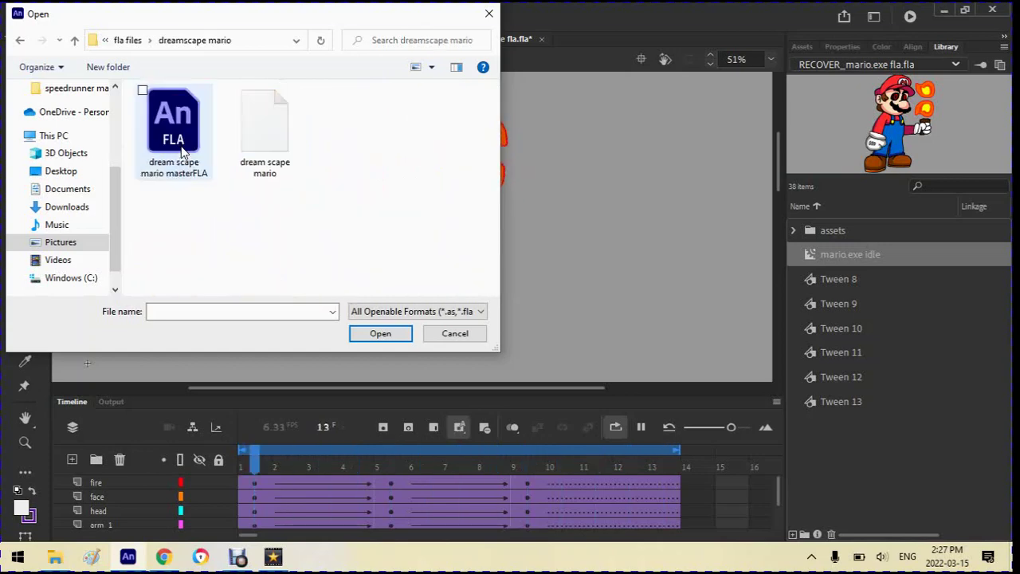
double_click(181, 145)
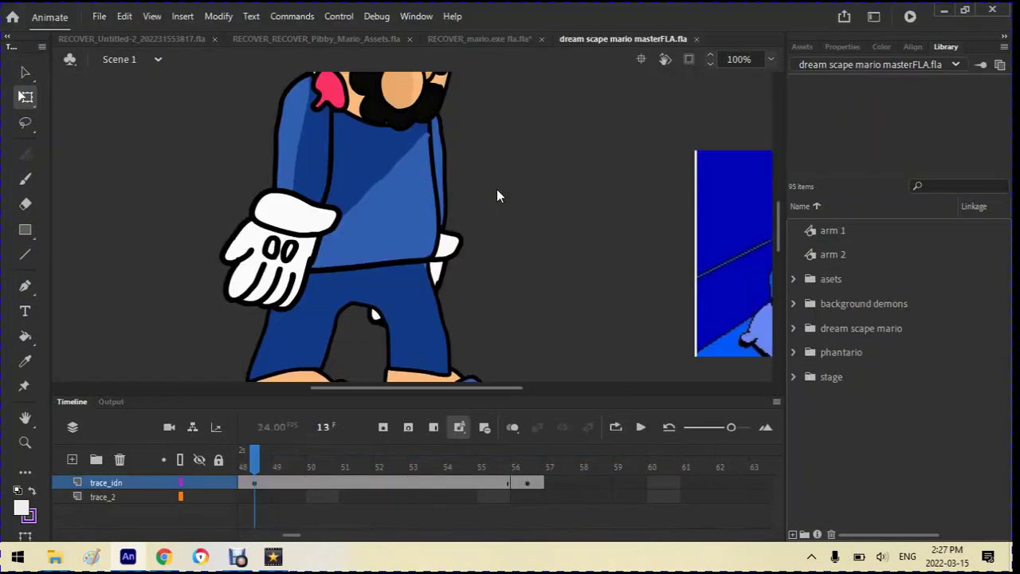
scroll(497, 189, "down", 6)
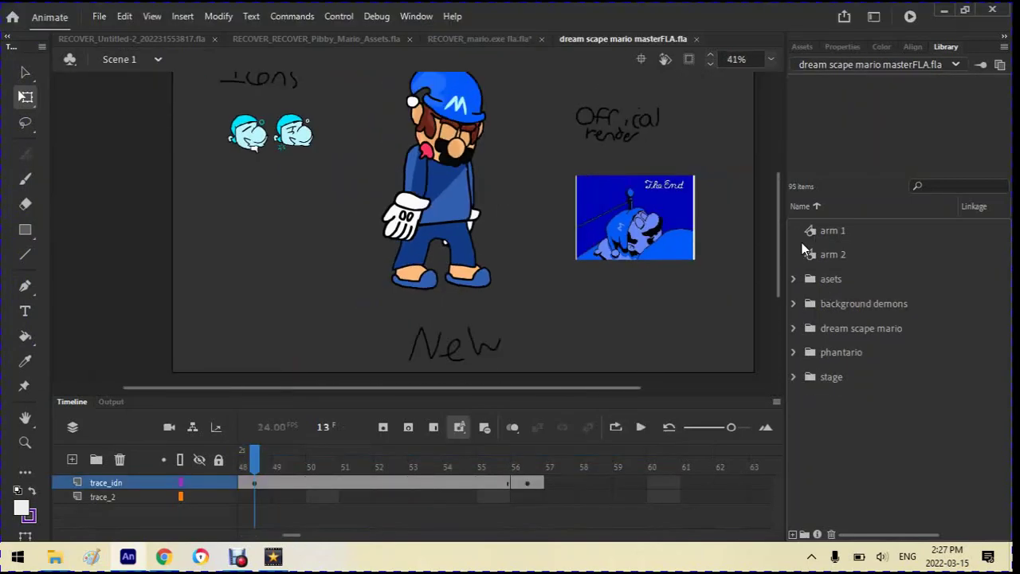
Look through the library's arm symbols and folders, and preview the idle, right and up movie clips inside the phantario folder
left_click(815, 232)
left_click(816, 255)
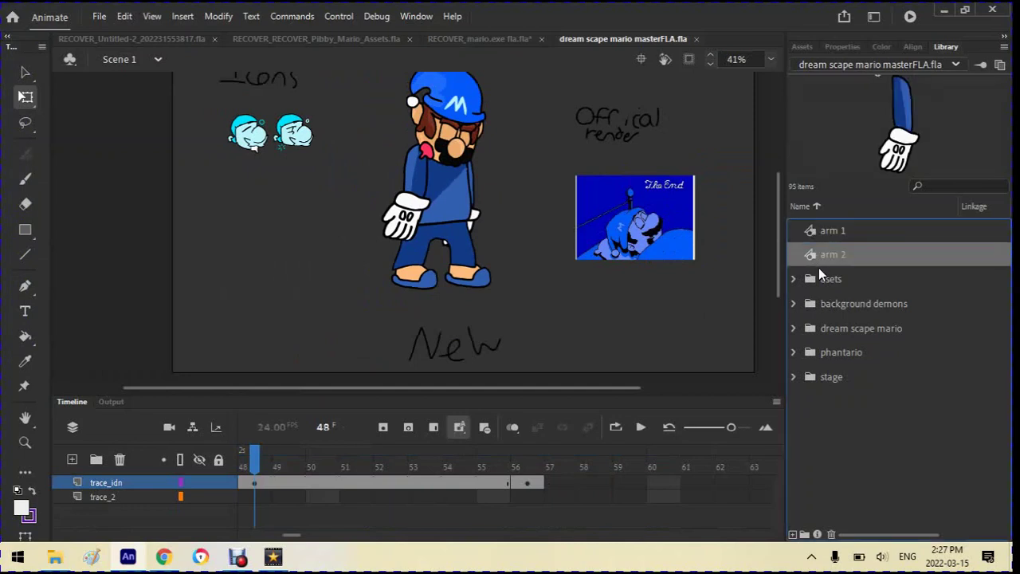
left_click(823, 304)
left_click(825, 328)
left_click(817, 352)
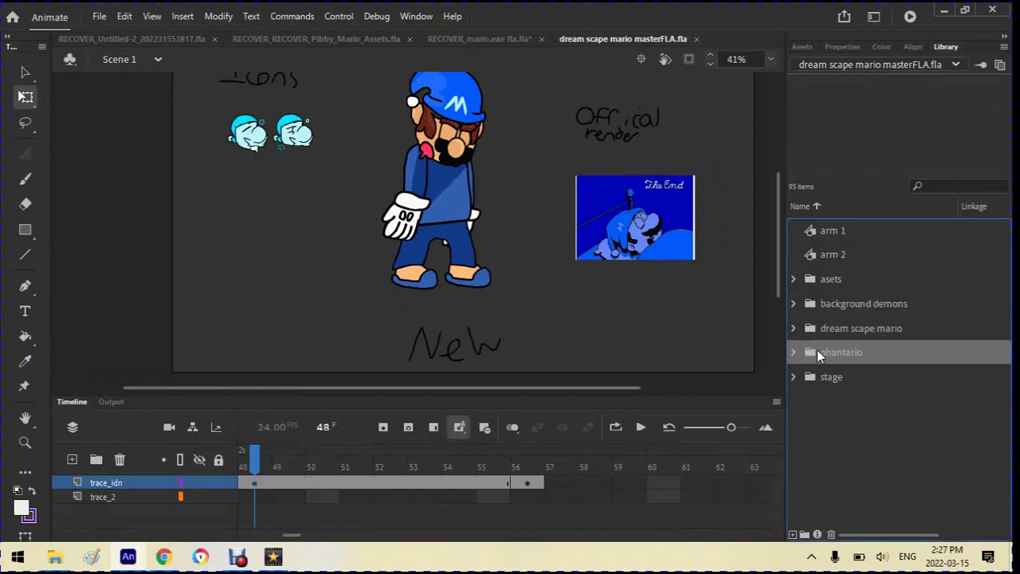
left_click(799, 353)
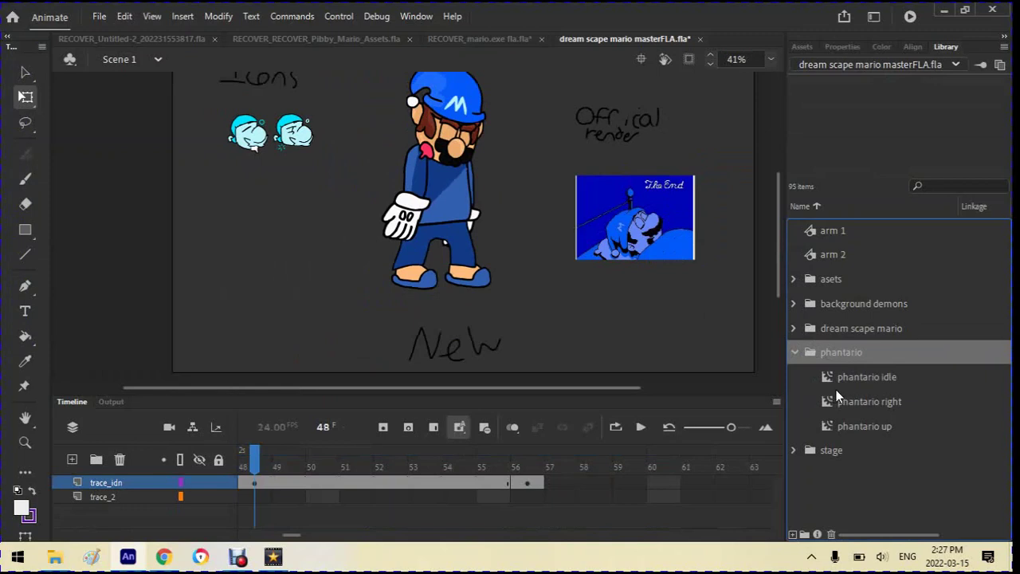
left_click(836, 386)
left_click(839, 411)
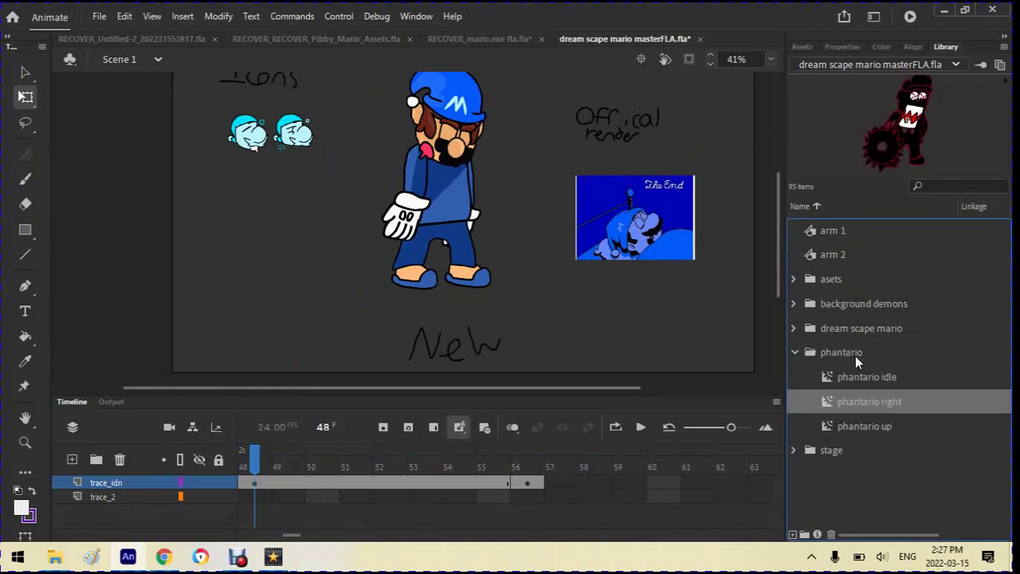
left_click(868, 426)
left_click(856, 379)
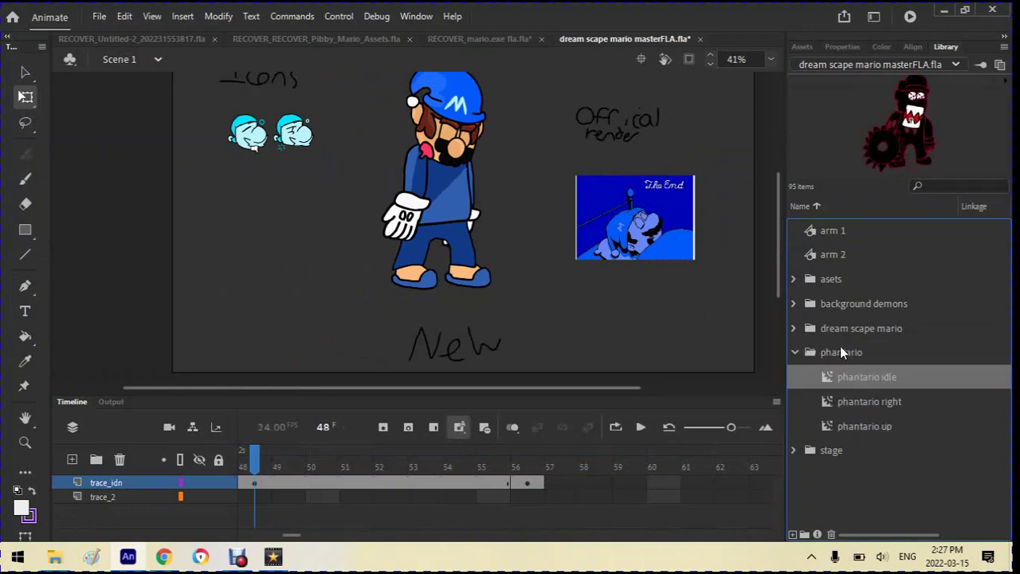
Select all five movie clips in the dream scape mario library folder and bring up Generate Sprite Sheet for them
left_click(803, 282)
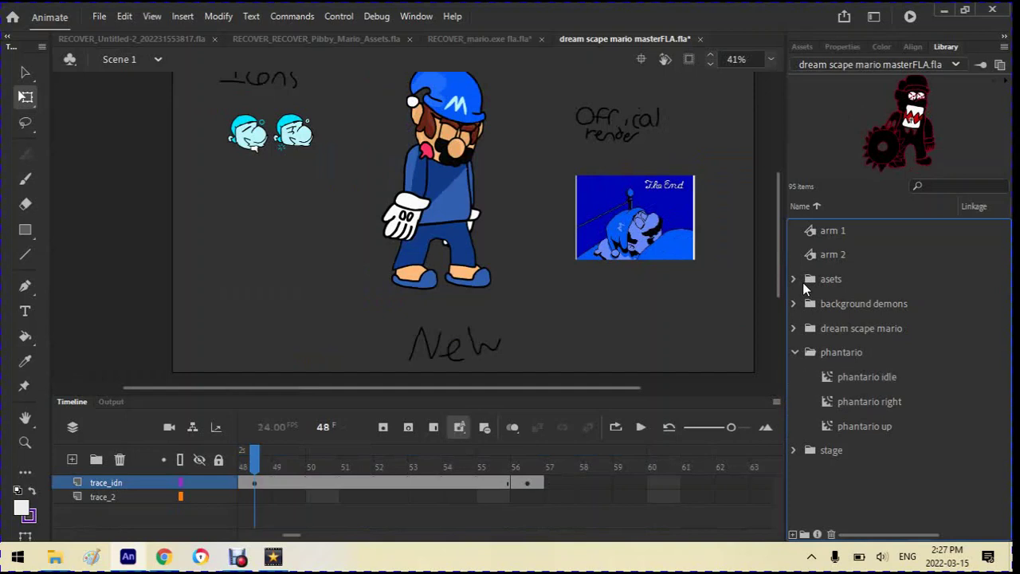
left_click(802, 326)
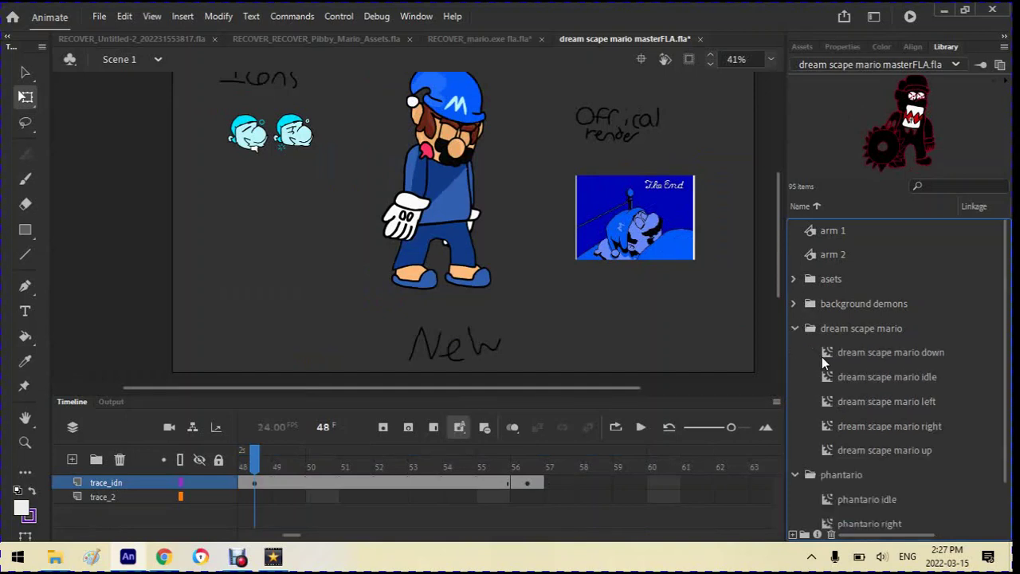
left_click_drag(822, 356, 910, 464)
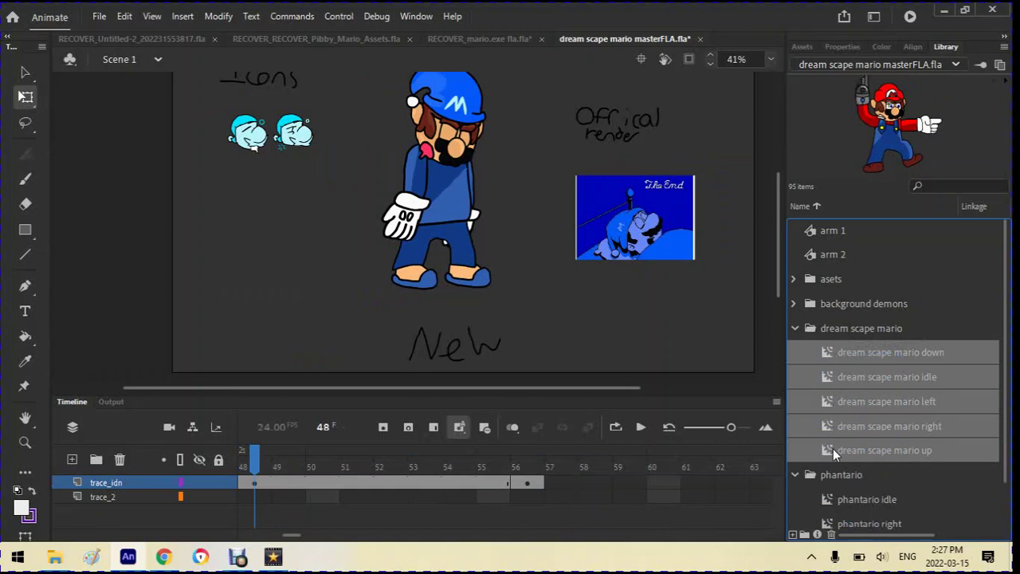
right_click(888, 403)
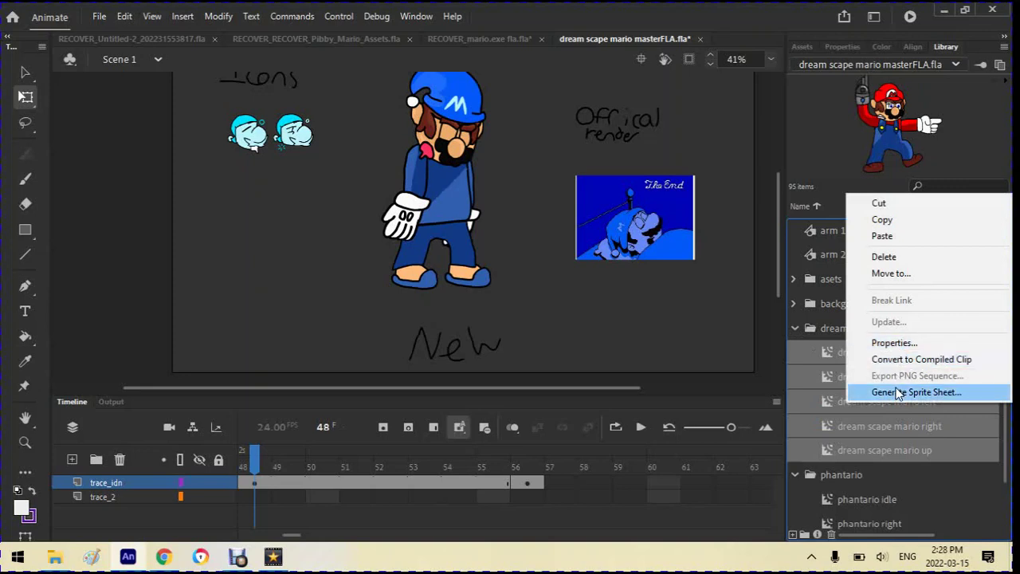
left_click(898, 392)
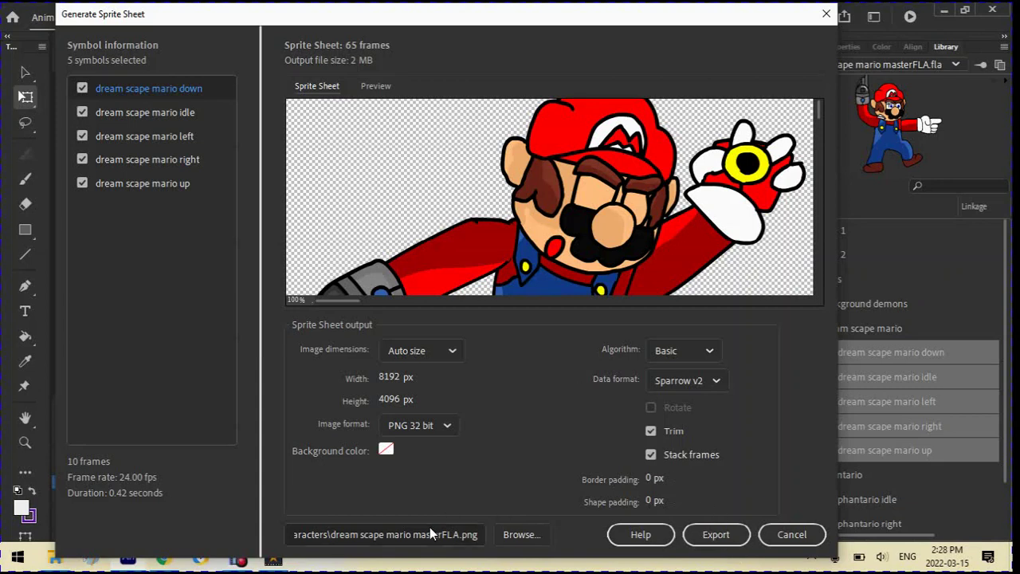
Check the destination folder for the sprite sheet's PNG, and leave the sprite sheet setup without exporting
left_click(509, 539)
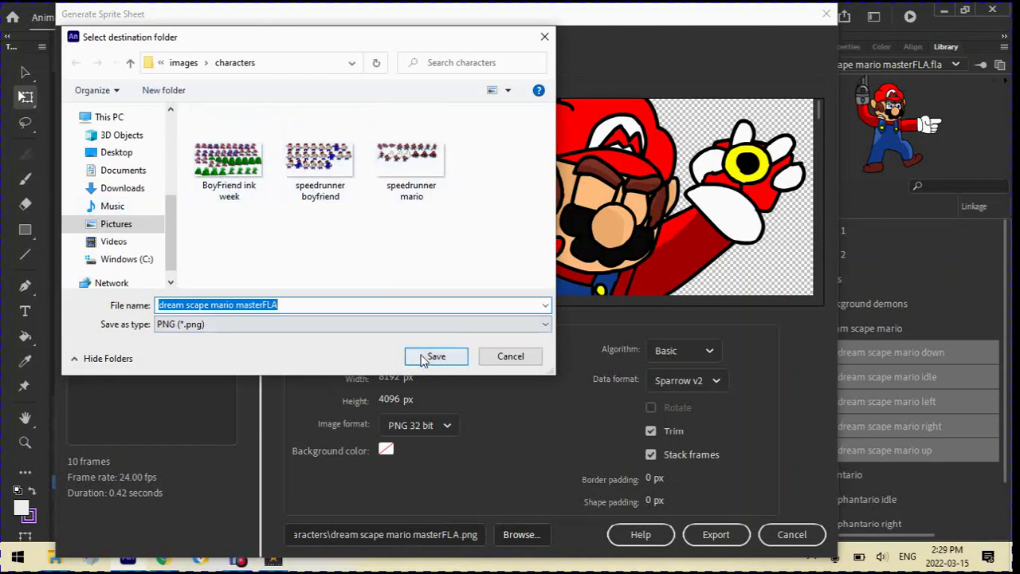
left_click(545, 37)
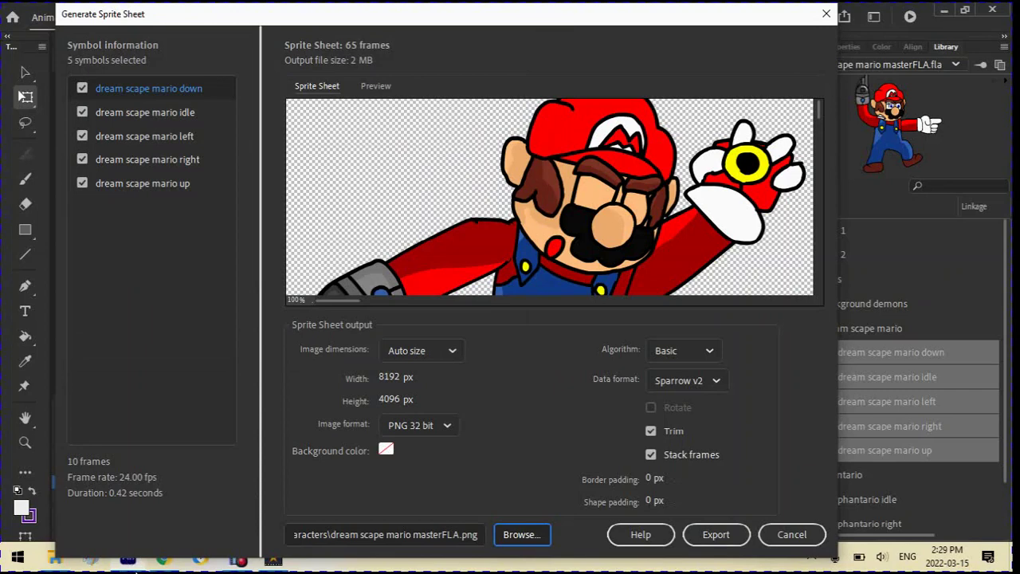
left_click_drag(341, 17, 301, 115)
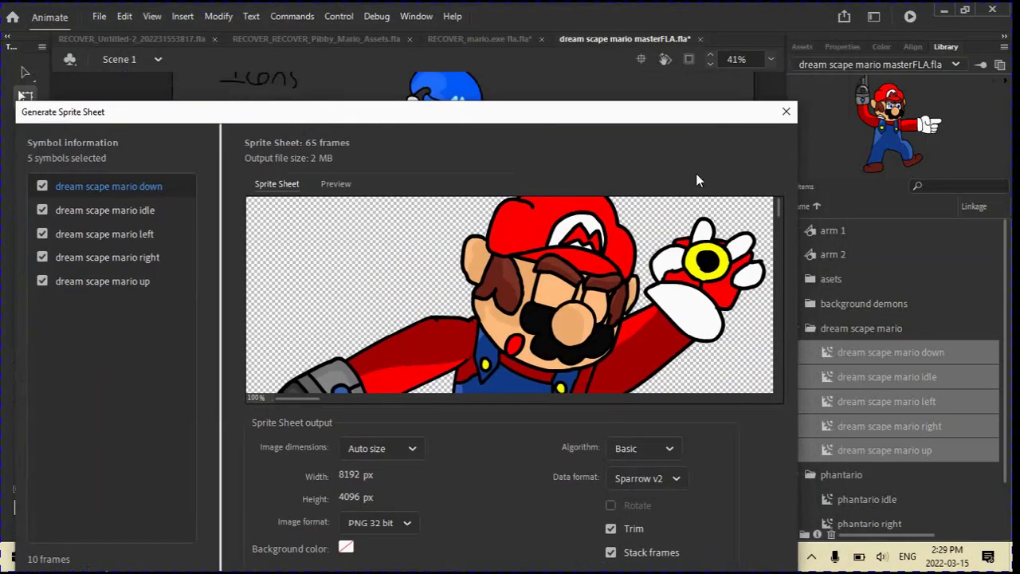
left_click(785, 112)
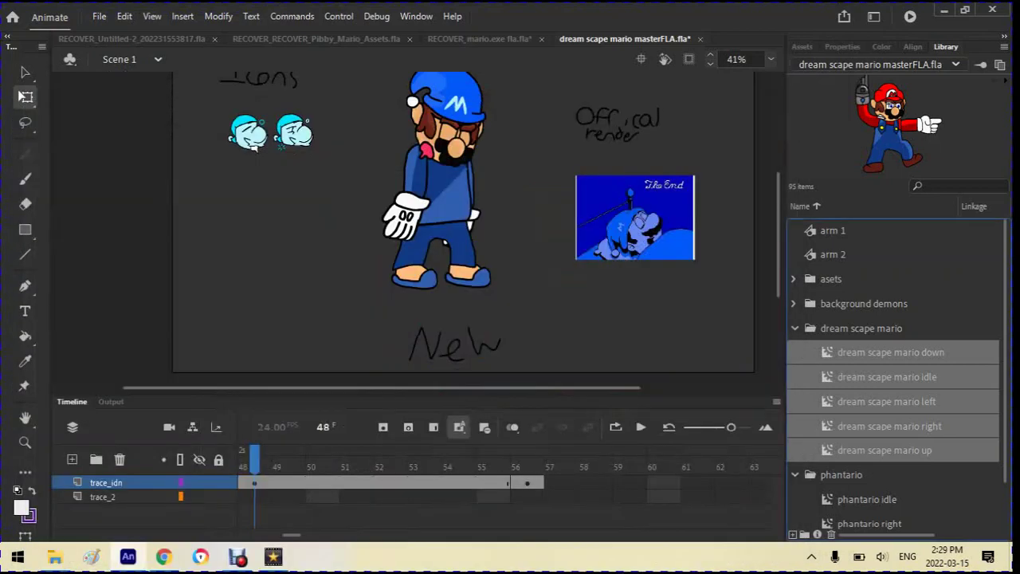
left_click(241, 558)
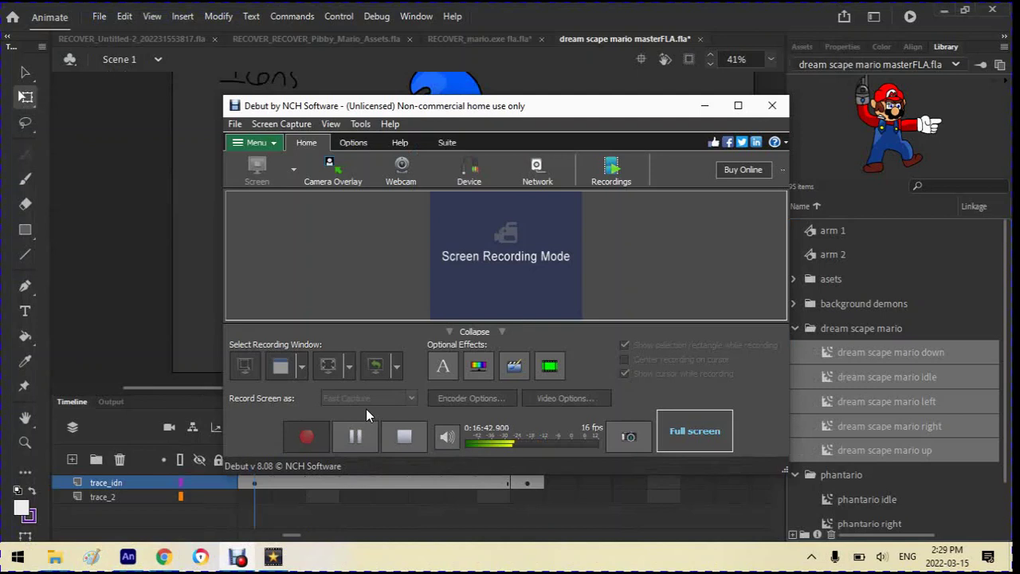